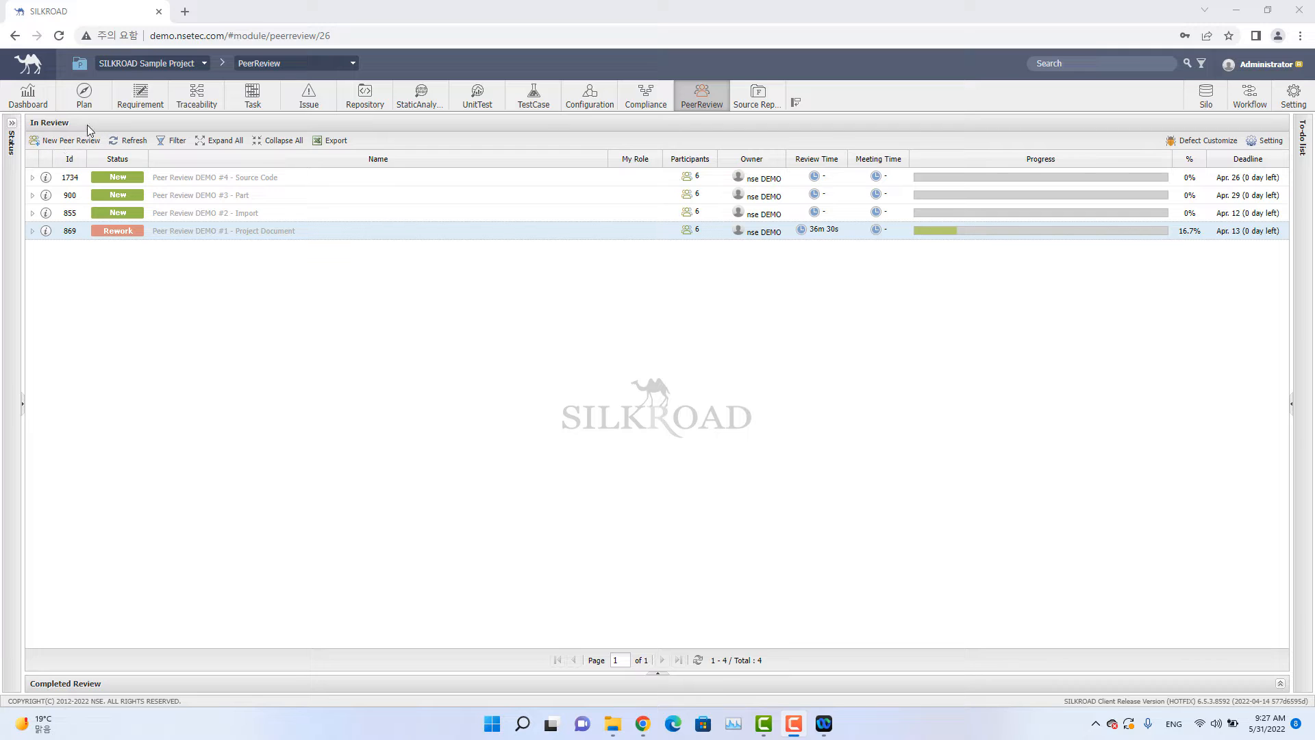
Expand each in-review peer review to examine its overview and review objects.
{"action": "left_click", "coordinate": [33, 177]}
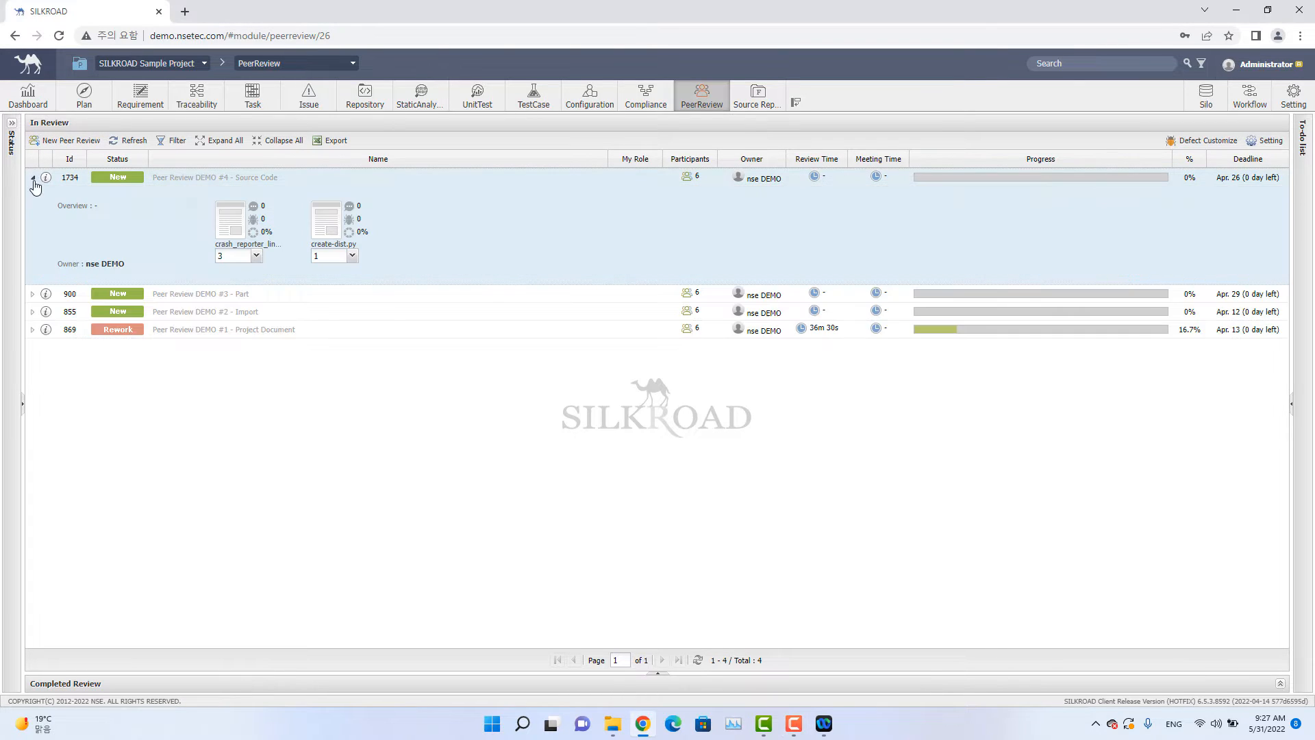
{"action": "left_click", "coordinate": [32, 293]}
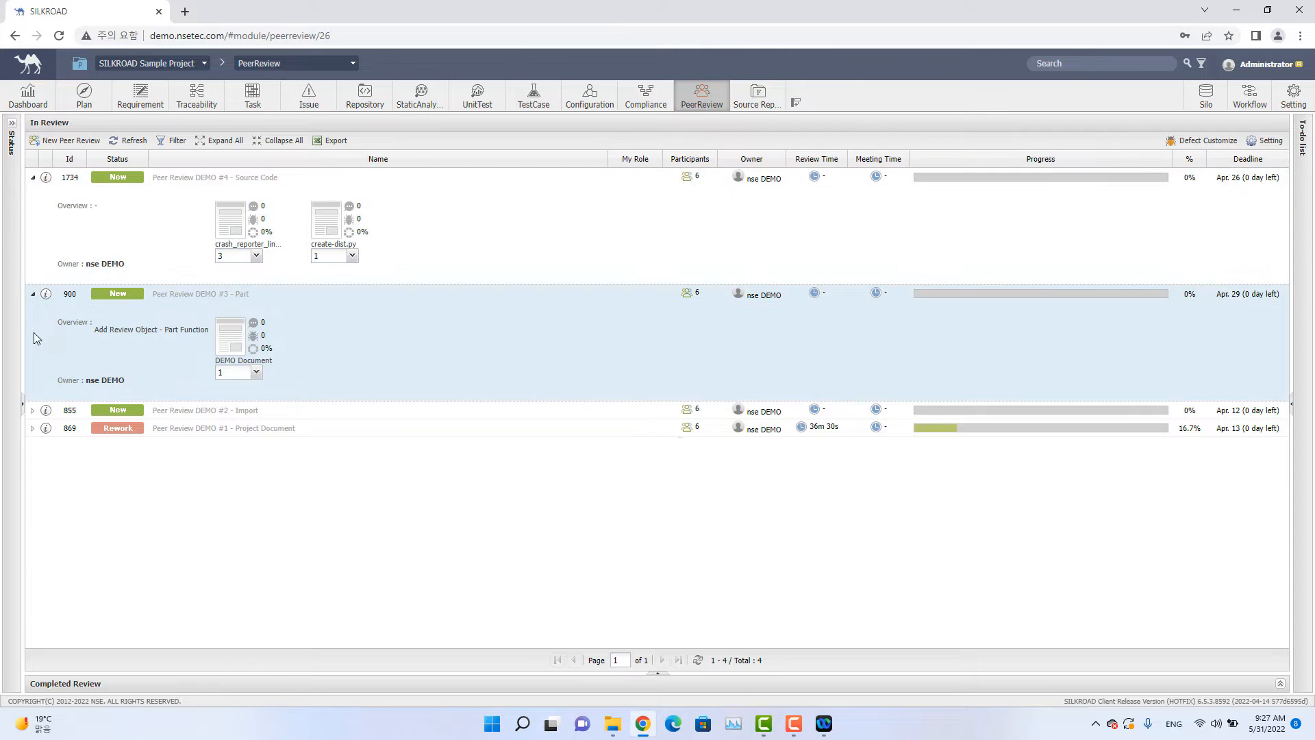
{"action": "left_click", "coordinate": [33, 409]}
{"action": "left_click", "coordinate": [32, 526]}
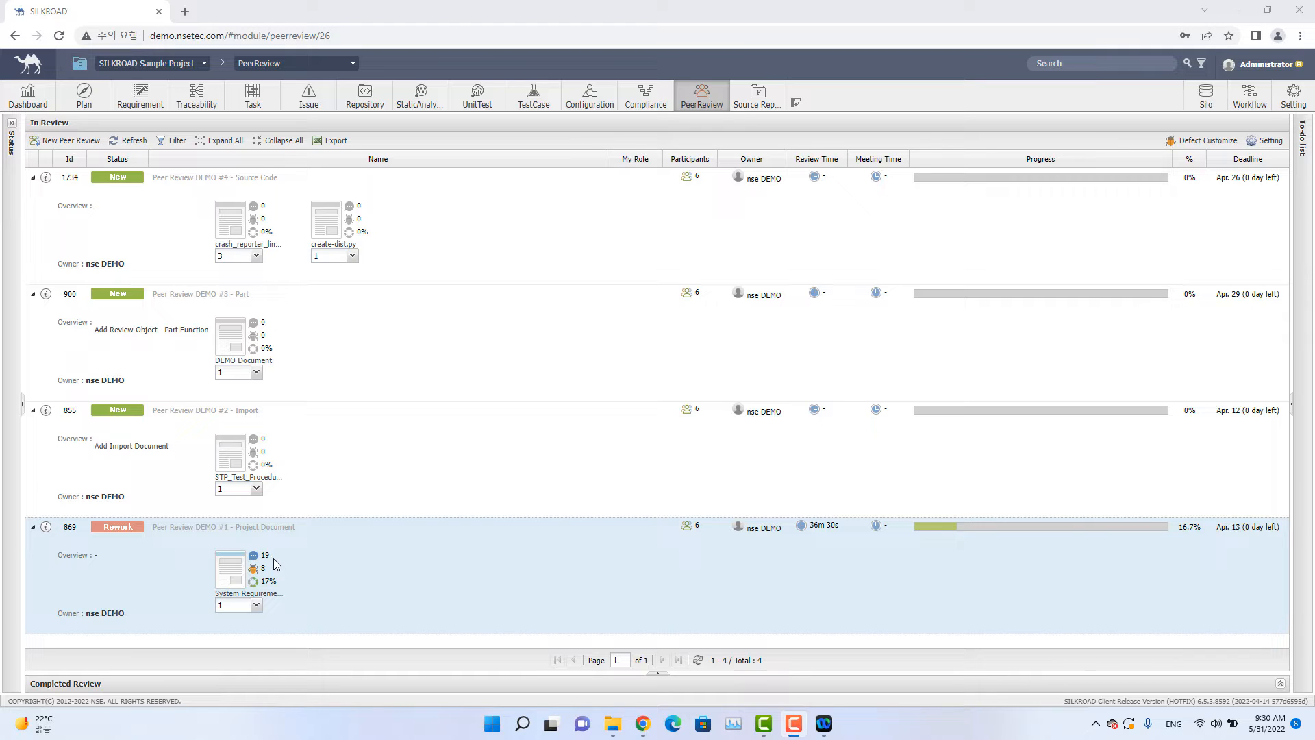
{"action": "mouse_move", "coordinate": [241, 557]}
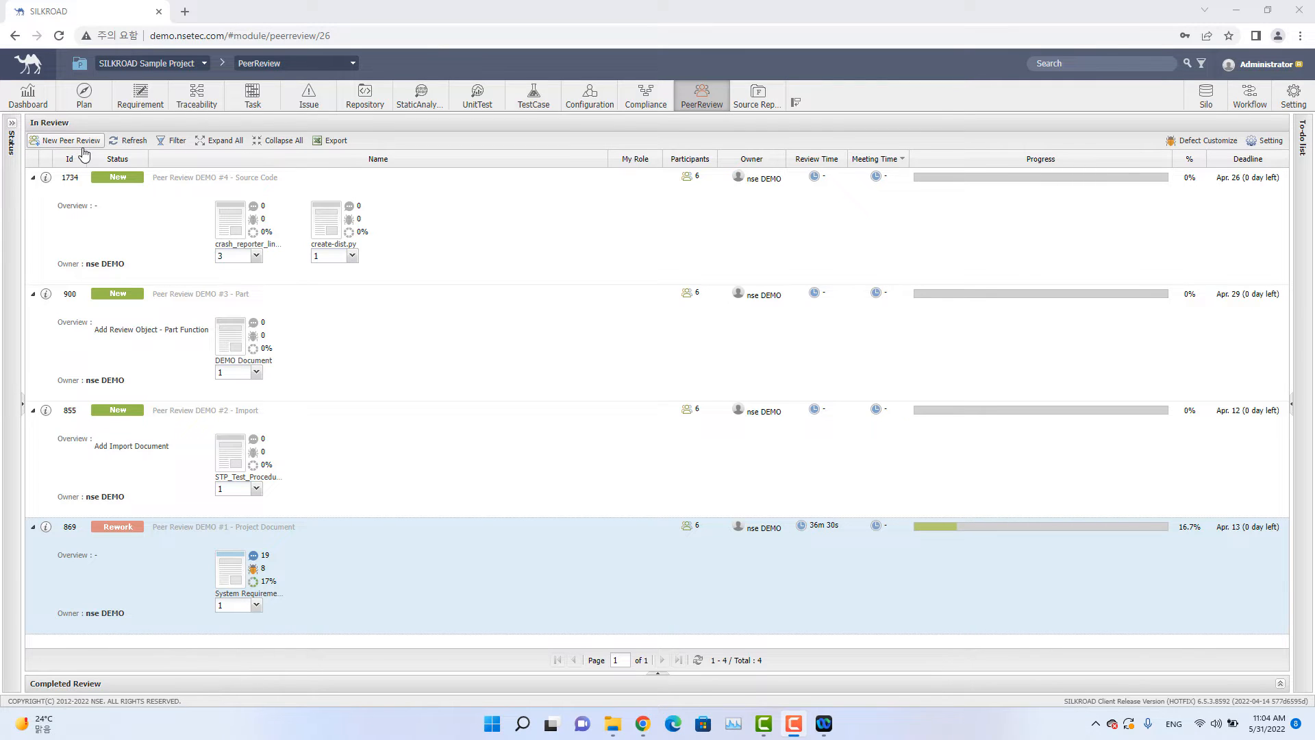
Create a new peer review and name it Sample Peer Review.
{"action": "left_click", "coordinate": [82, 146]}
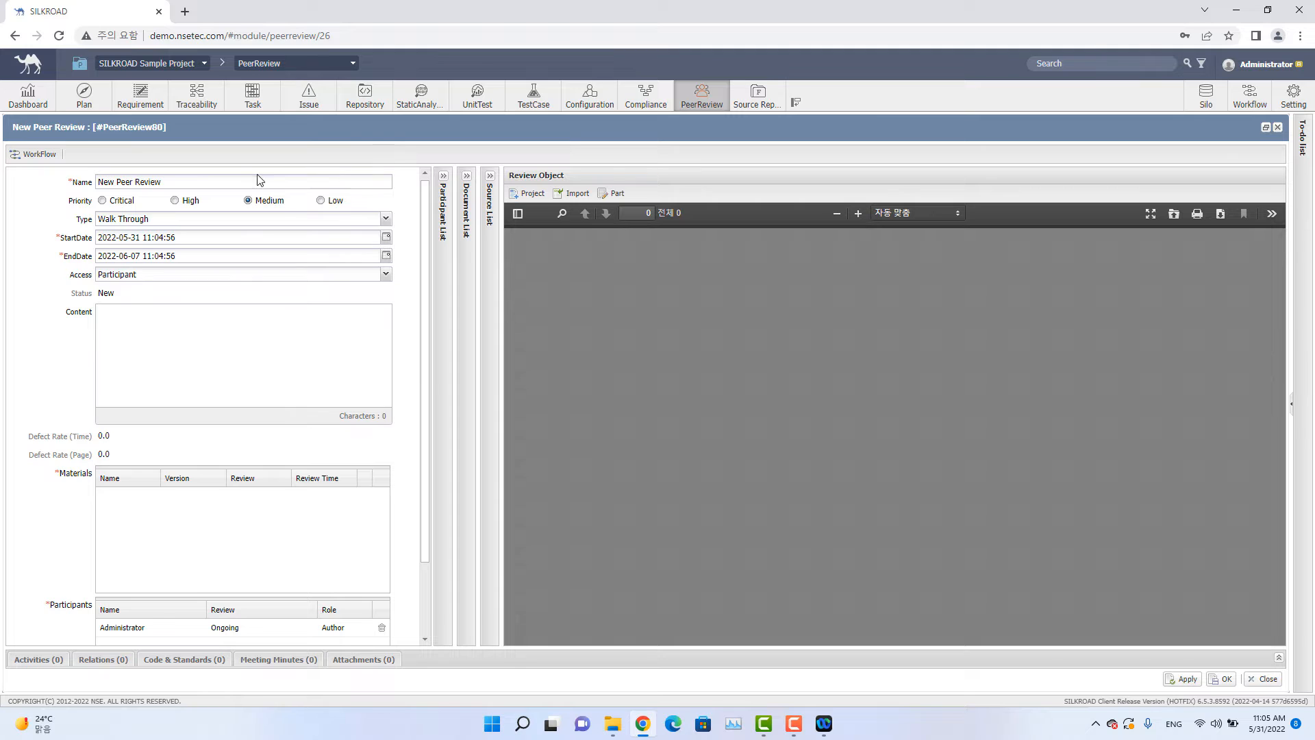
{"action": "left_click_drag", "start_coordinate": [115, 181], "coordinate": [48, 185]}
{"action": "type", "text": "Sample"}
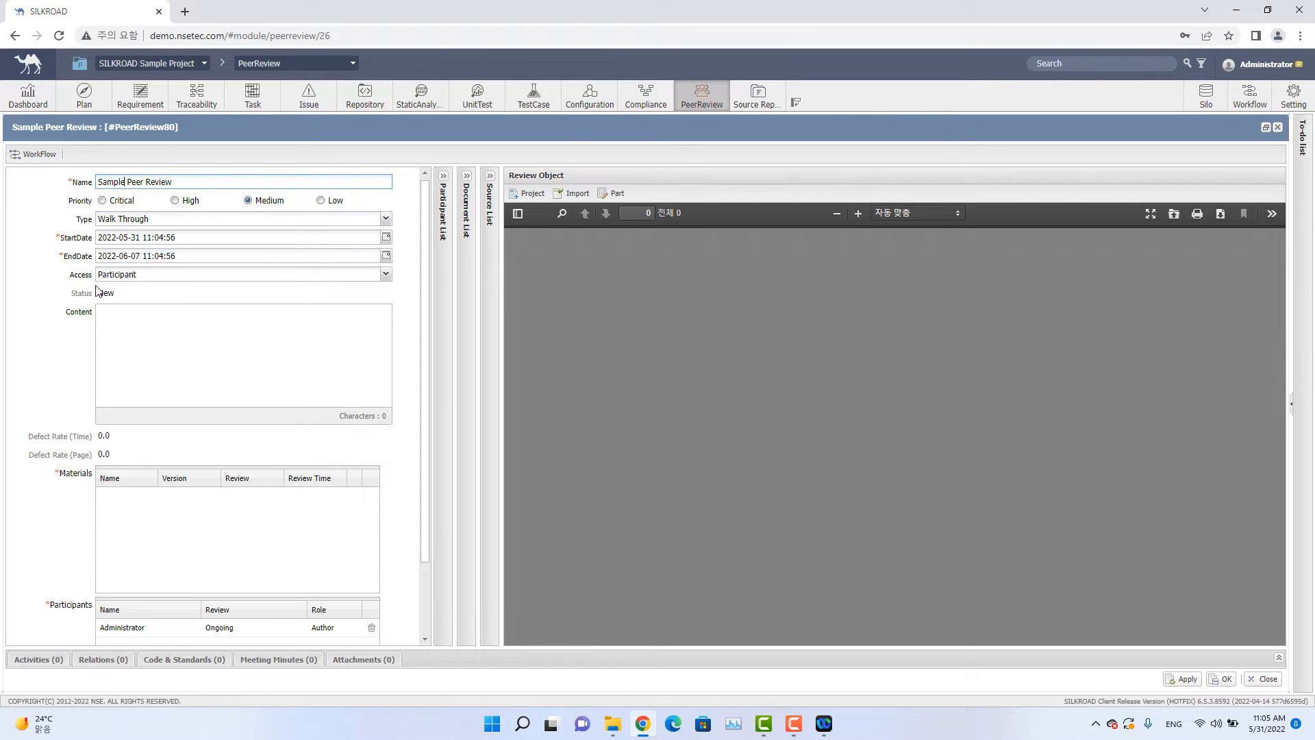
{"action": "left_click", "coordinate": [387, 276]}
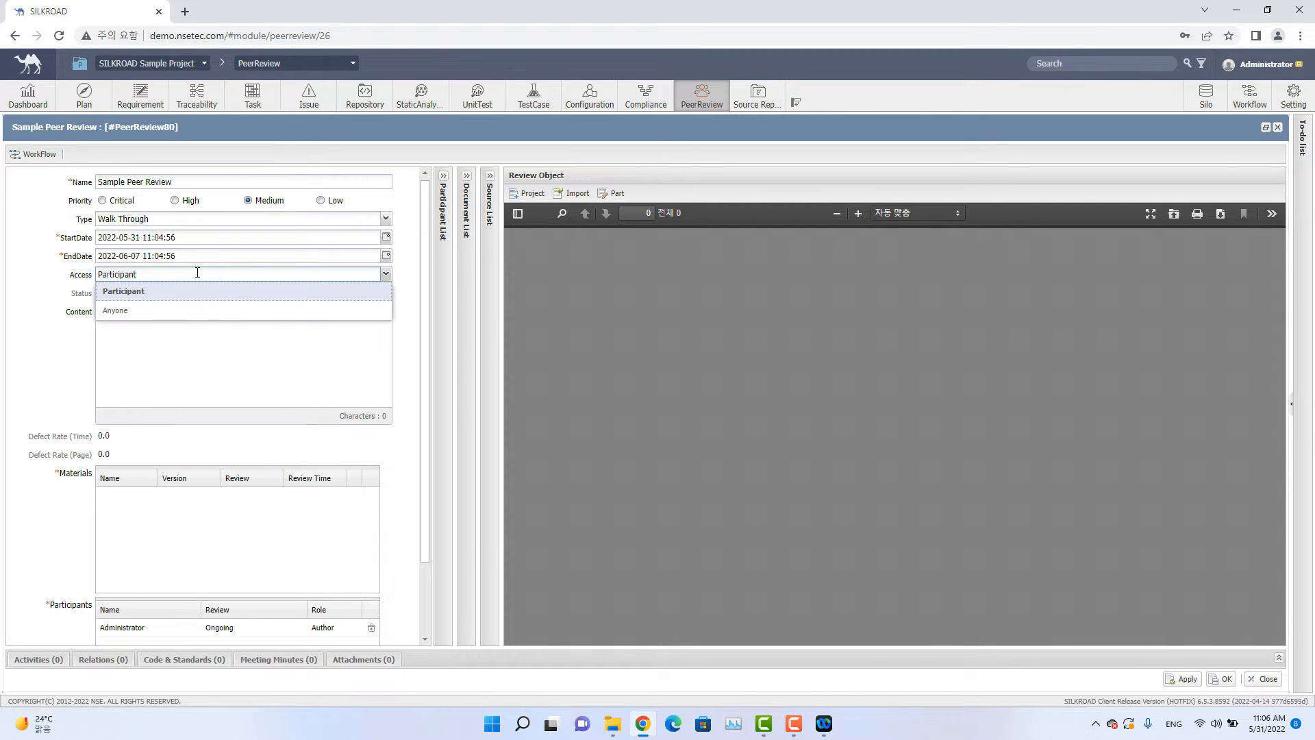
{"action": "left_click", "coordinate": [406, 283]}
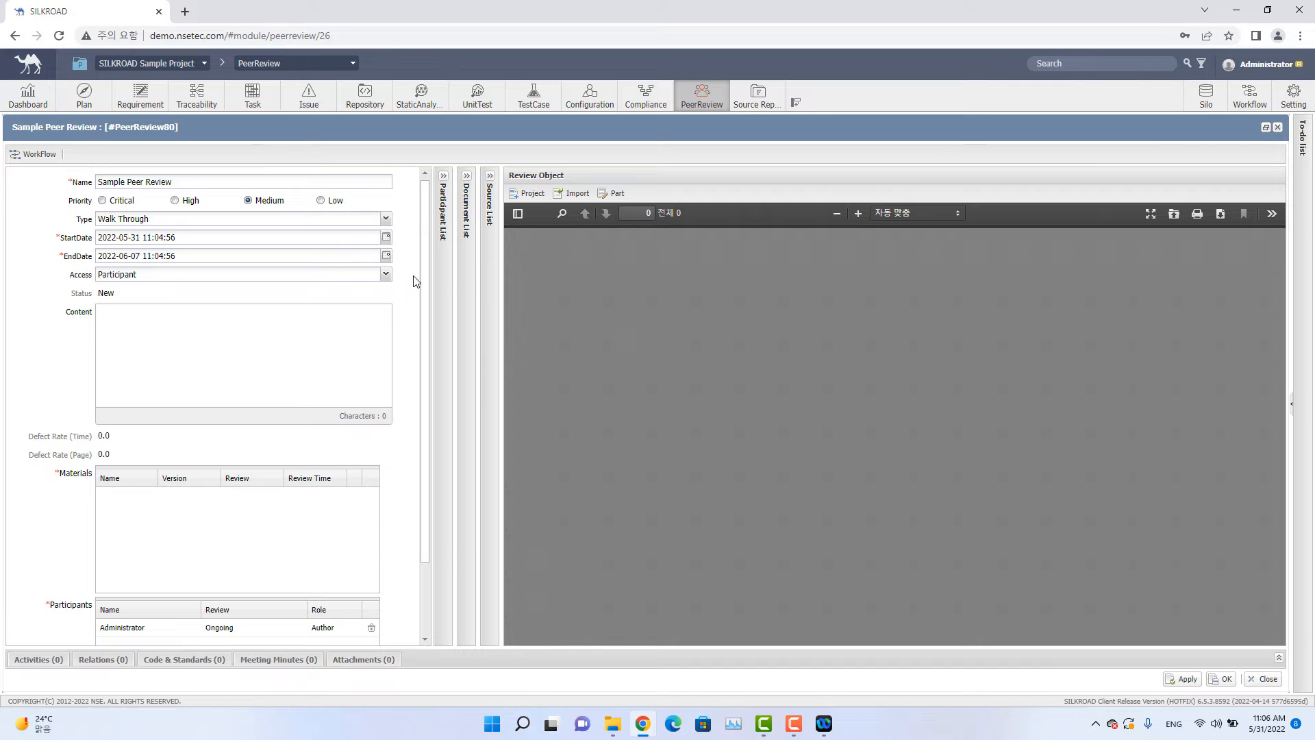
{"action": "left_click", "coordinate": [259, 365]}
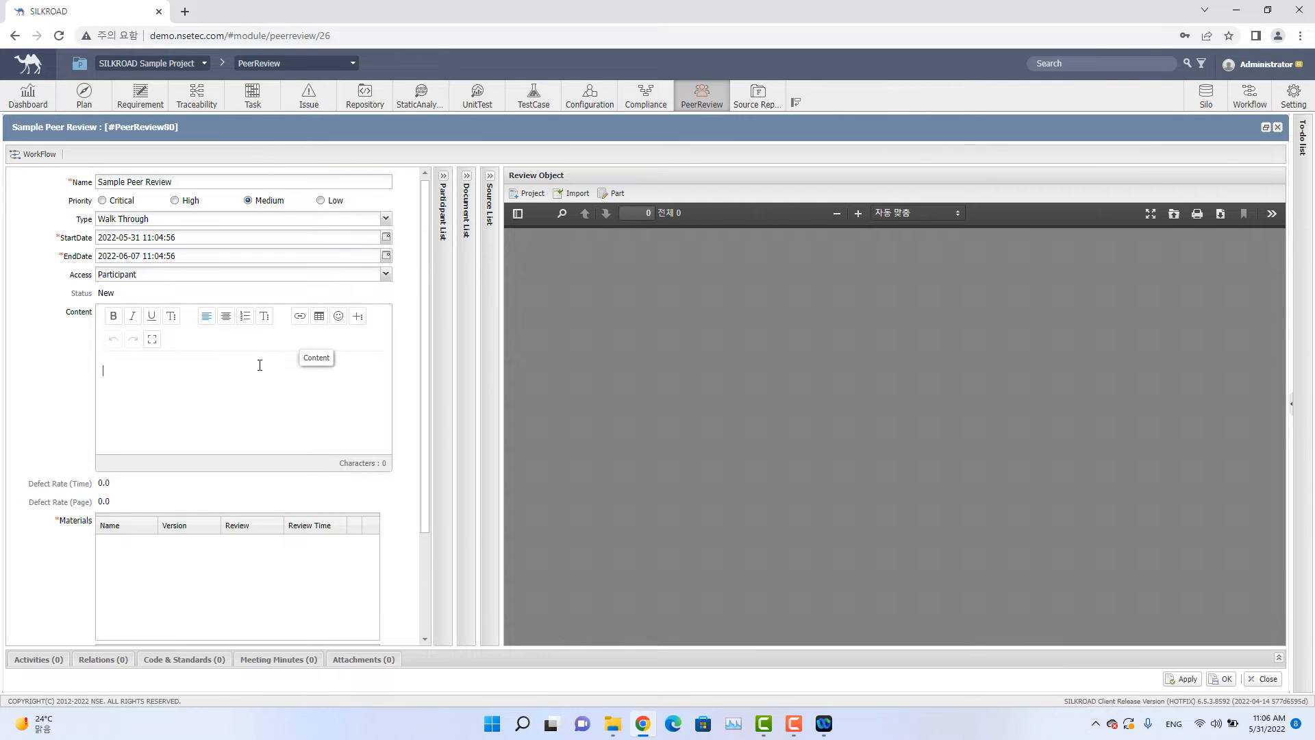
{"action": "scroll", "coordinate": [218, 324], "scroll_direction": "down", "scroll_amount": 1}
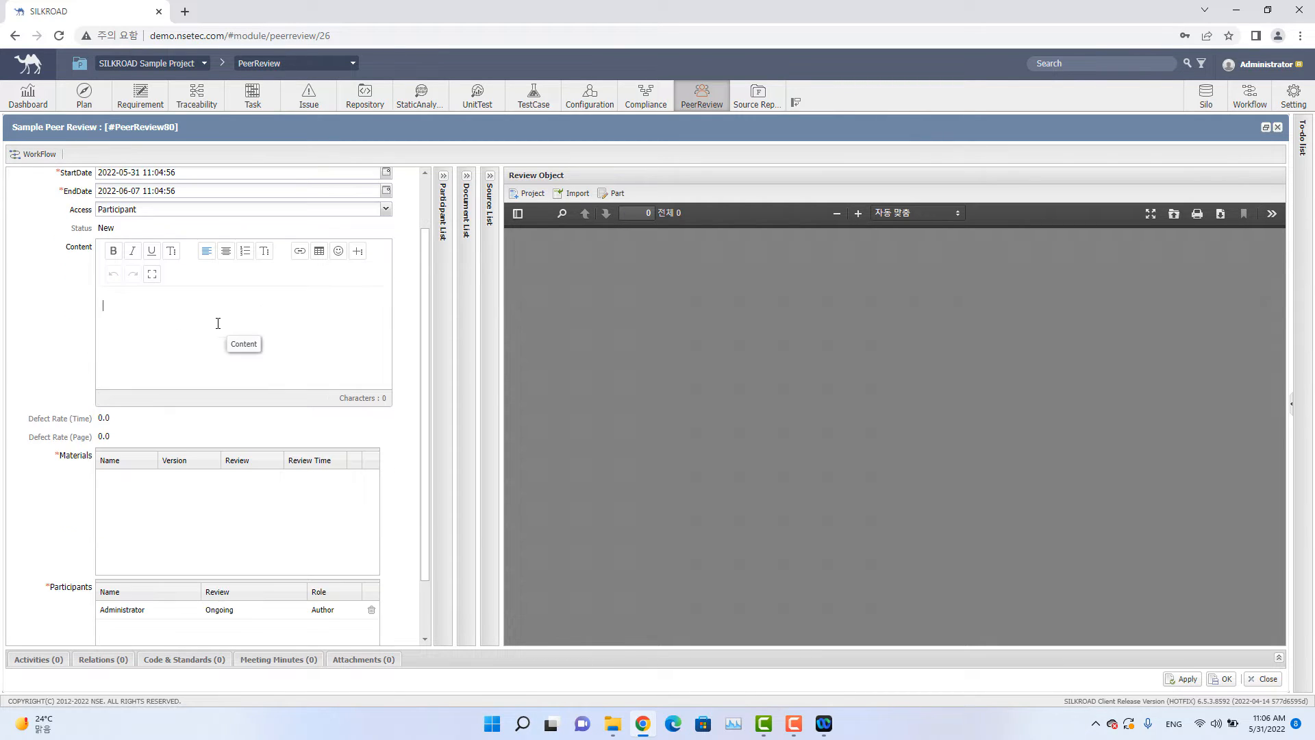
{"action": "left_click", "coordinate": [218, 324]}
{"action": "scroll", "coordinate": [218, 323], "scroll_direction": "down", "scroll_amount": 1}
{"action": "left_click", "coordinate": [221, 427]}
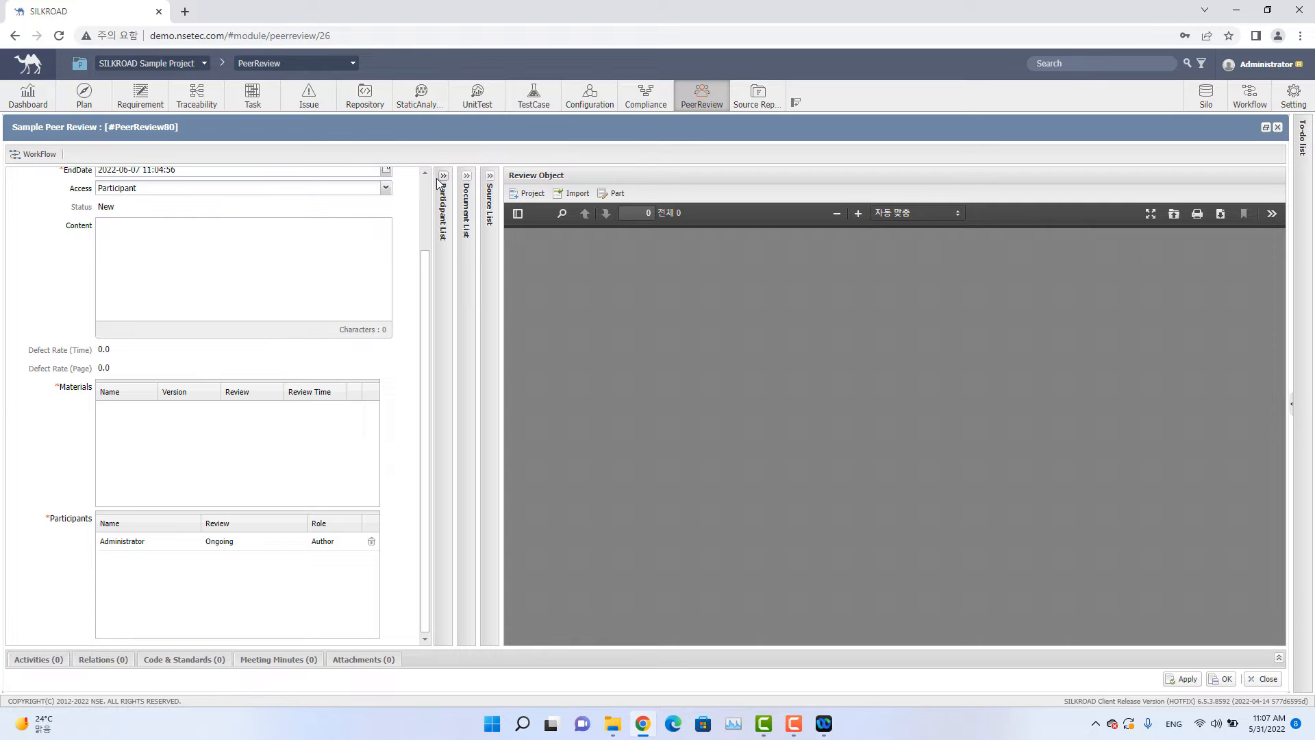
Add the Capture Training Sample requirement document from the Sample 2 folder to the Materials list.
{"action": "left_click", "coordinate": [467, 176]}
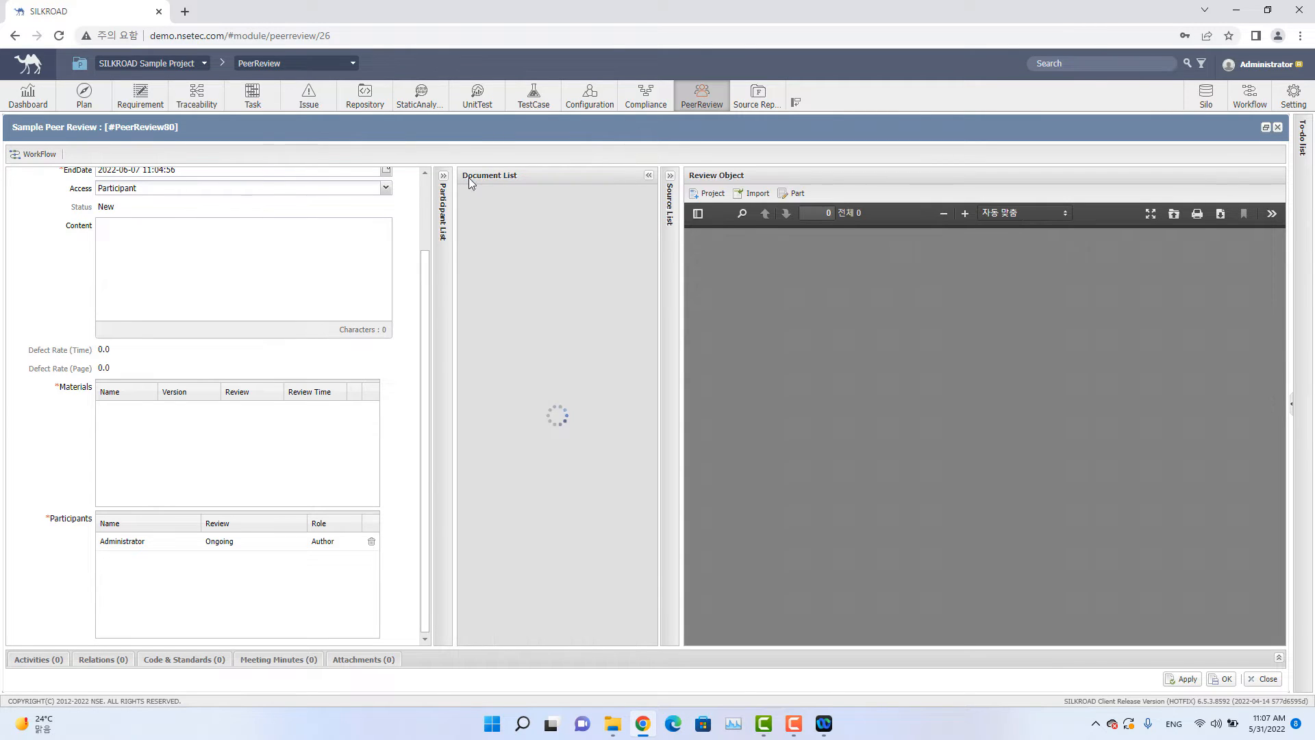
{"action": "left_click", "coordinate": [670, 175]}
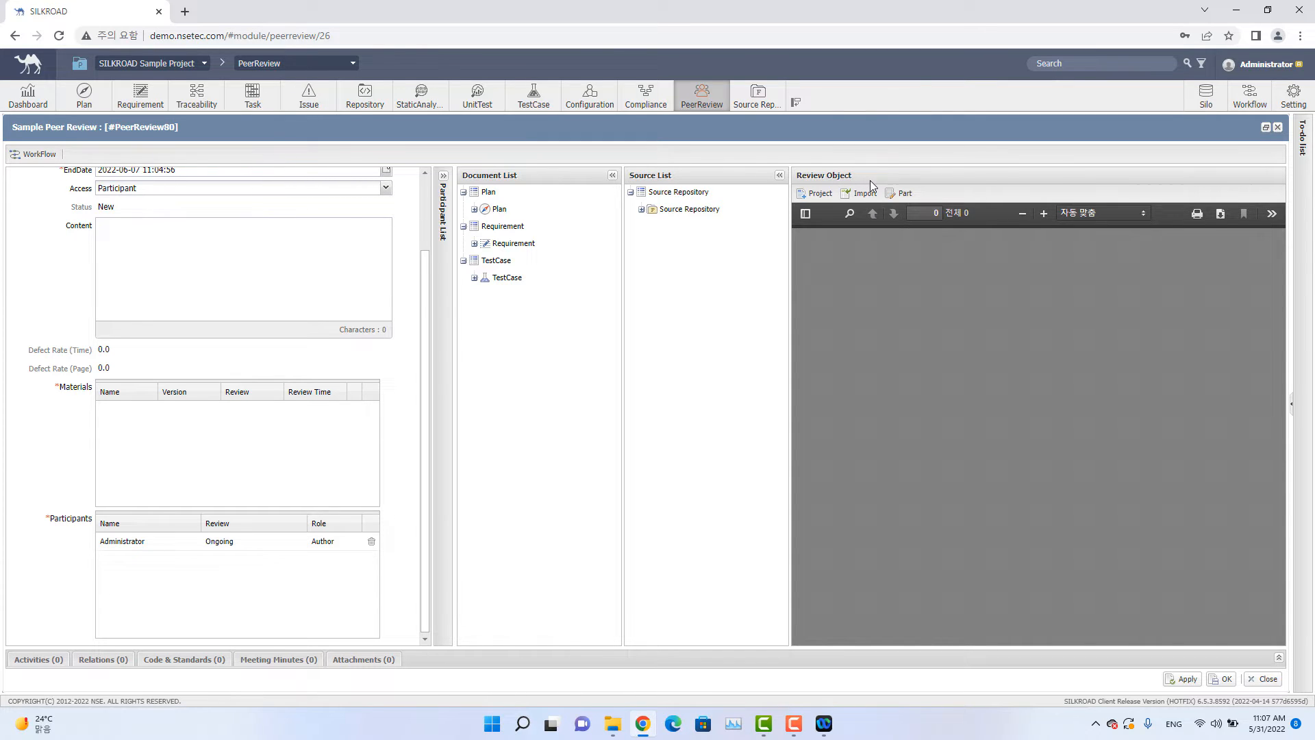
{"action": "left_click", "coordinate": [906, 196]}
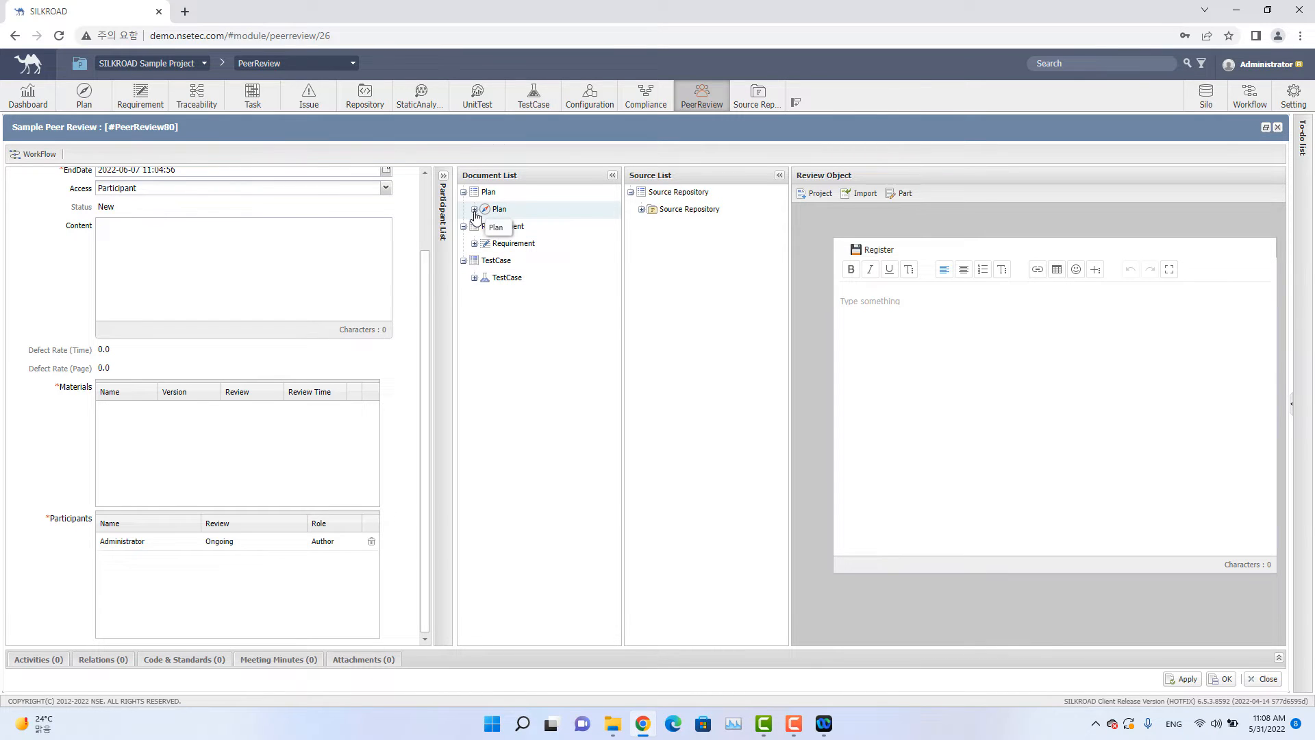
{"action": "left_click", "coordinate": [475, 244]}
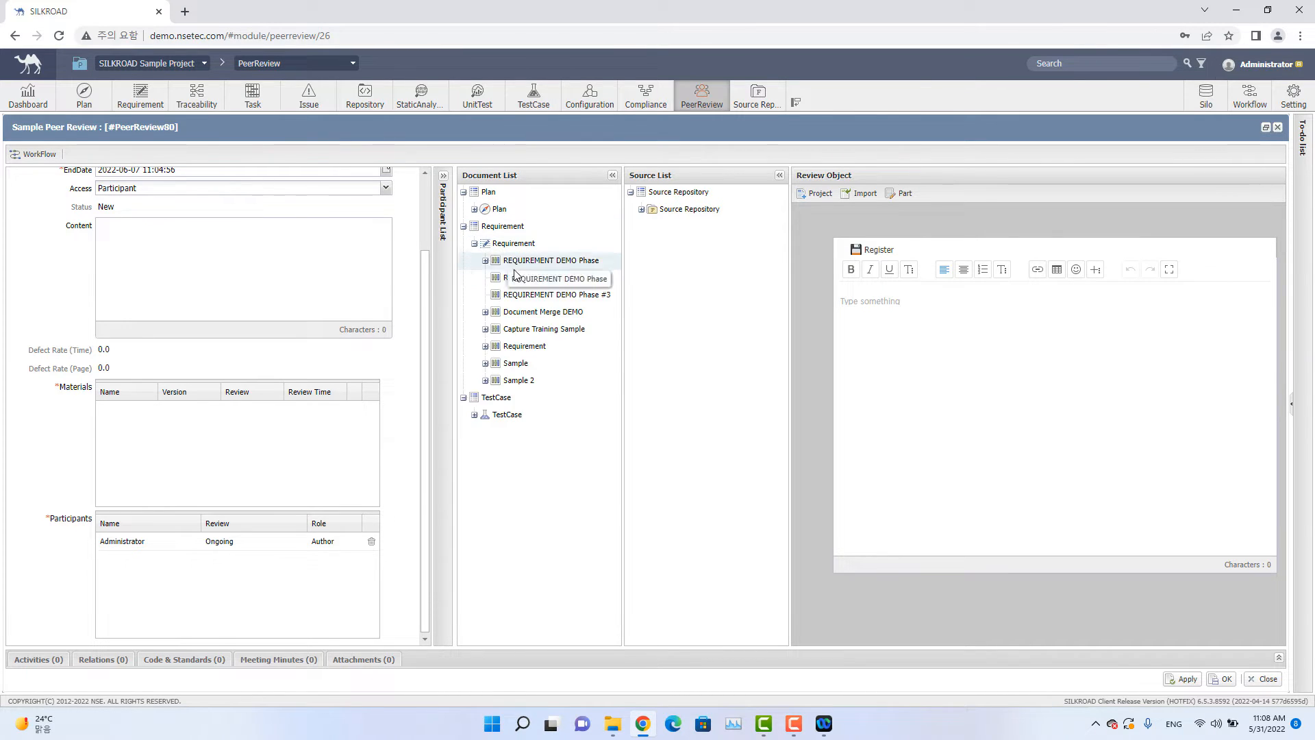
{"action": "left_click", "coordinate": [484, 381]}
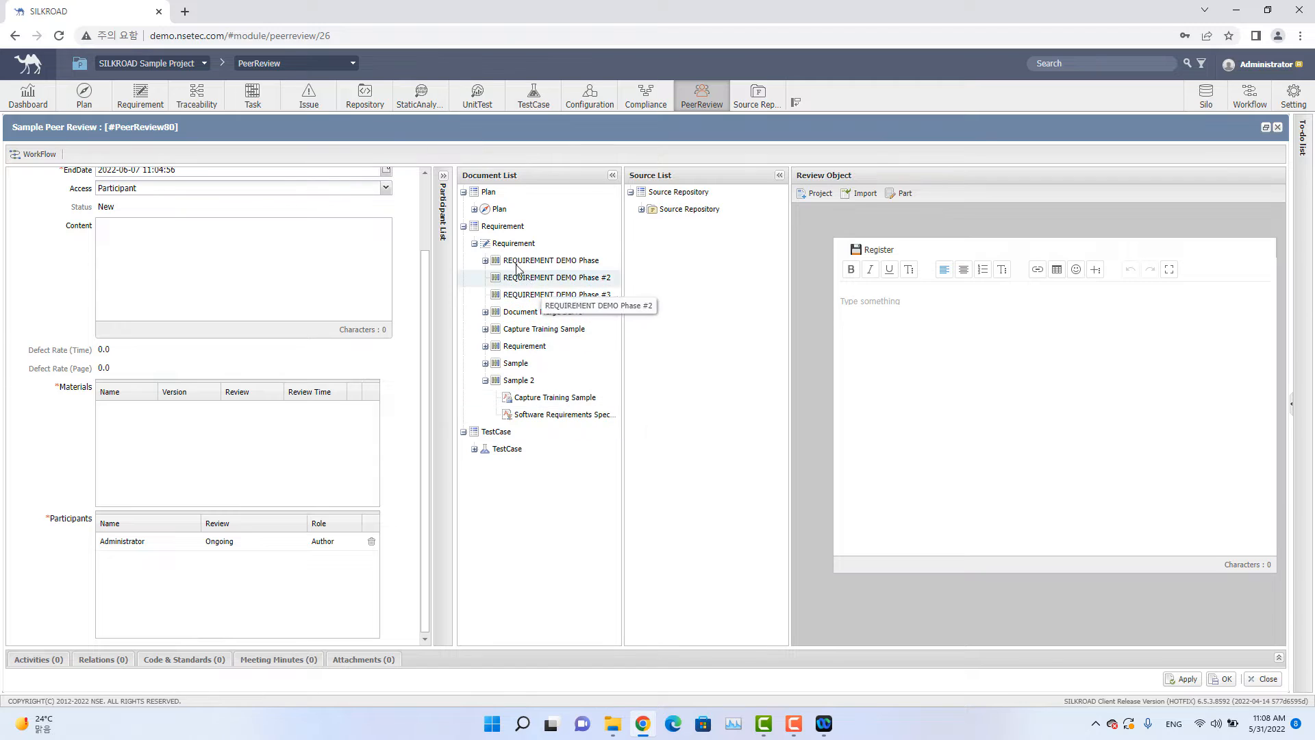
{"action": "left_click_drag", "start_coordinate": [562, 401], "coordinate": [312, 461]}
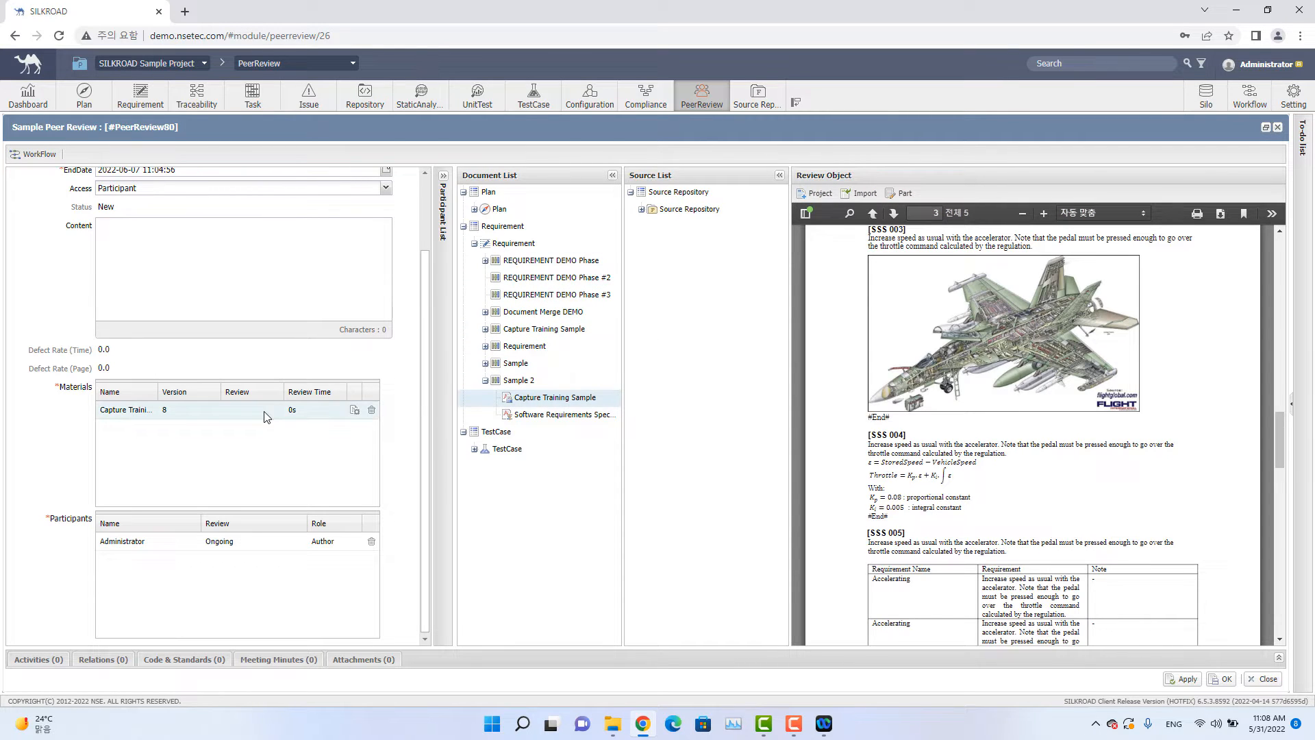
Add trackable_object.cc from the Source Repository Example folder to the Materials list.
{"action": "left_click", "coordinate": [642, 209]}
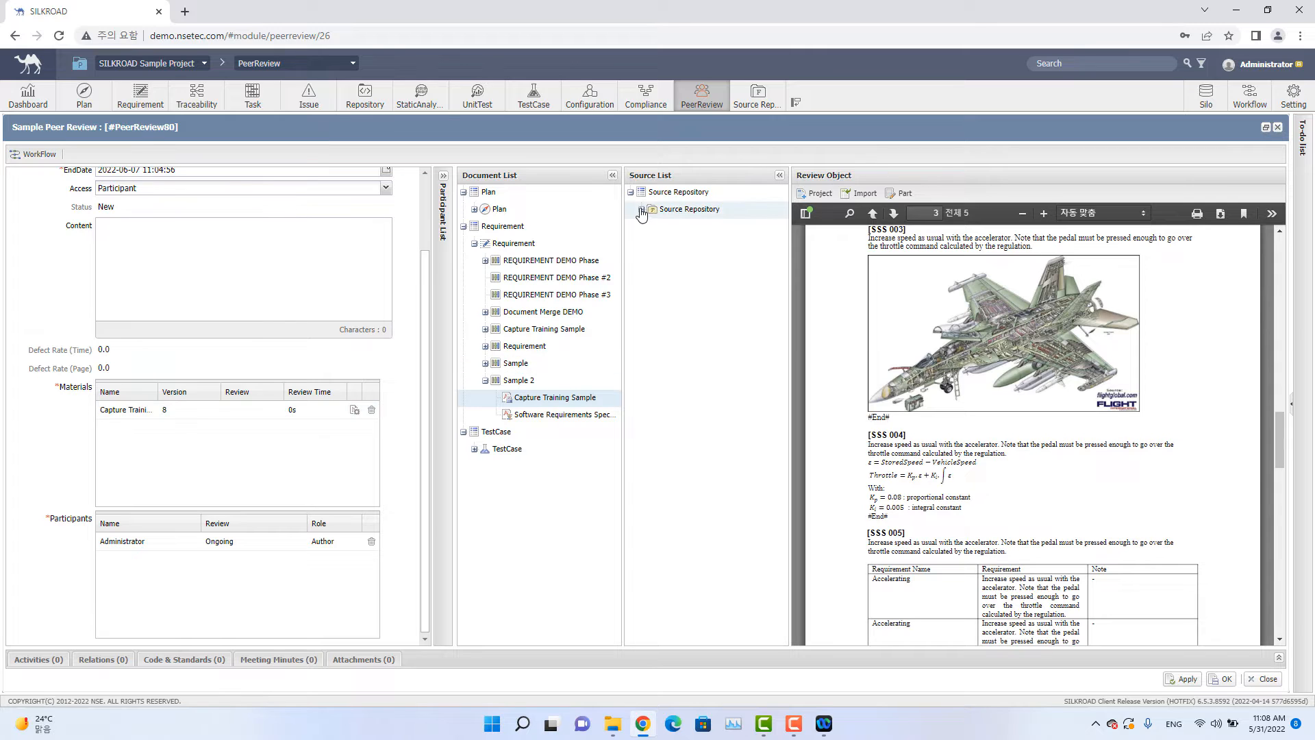
{"action": "left_click", "coordinate": [653, 295]}
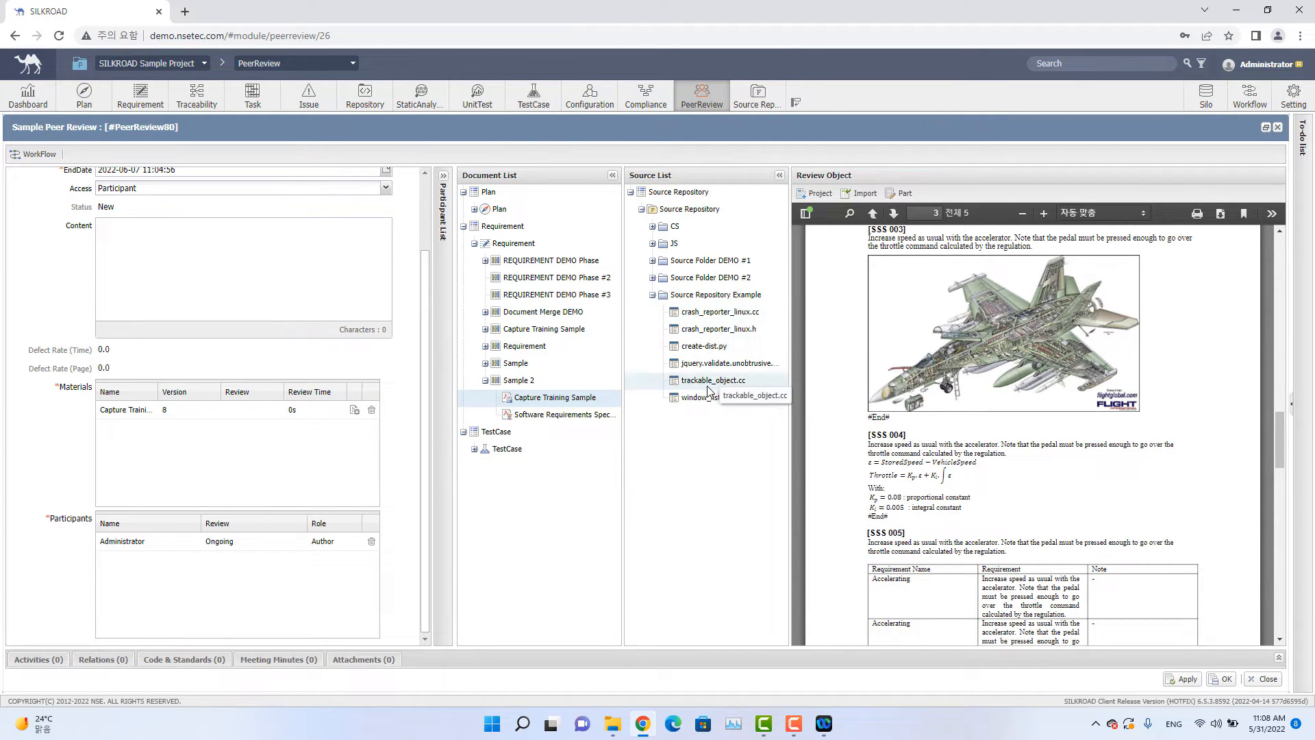
{"action": "left_click_drag", "start_coordinate": [706, 381], "coordinate": [228, 483]}
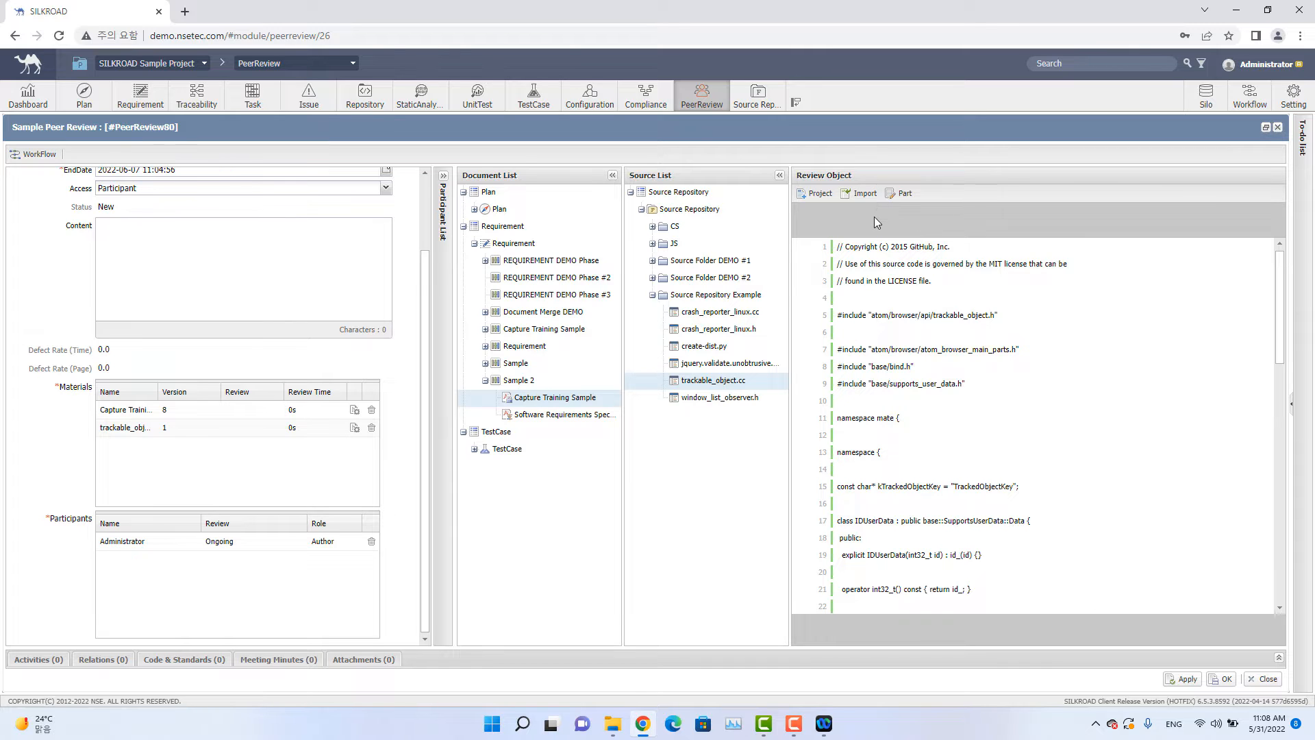
Import the Software Requirements Data - Sample file from Downloads as a review object.
{"action": "left_click", "coordinate": [868, 196]}
{"action": "double_click", "coordinate": [574, 368]}
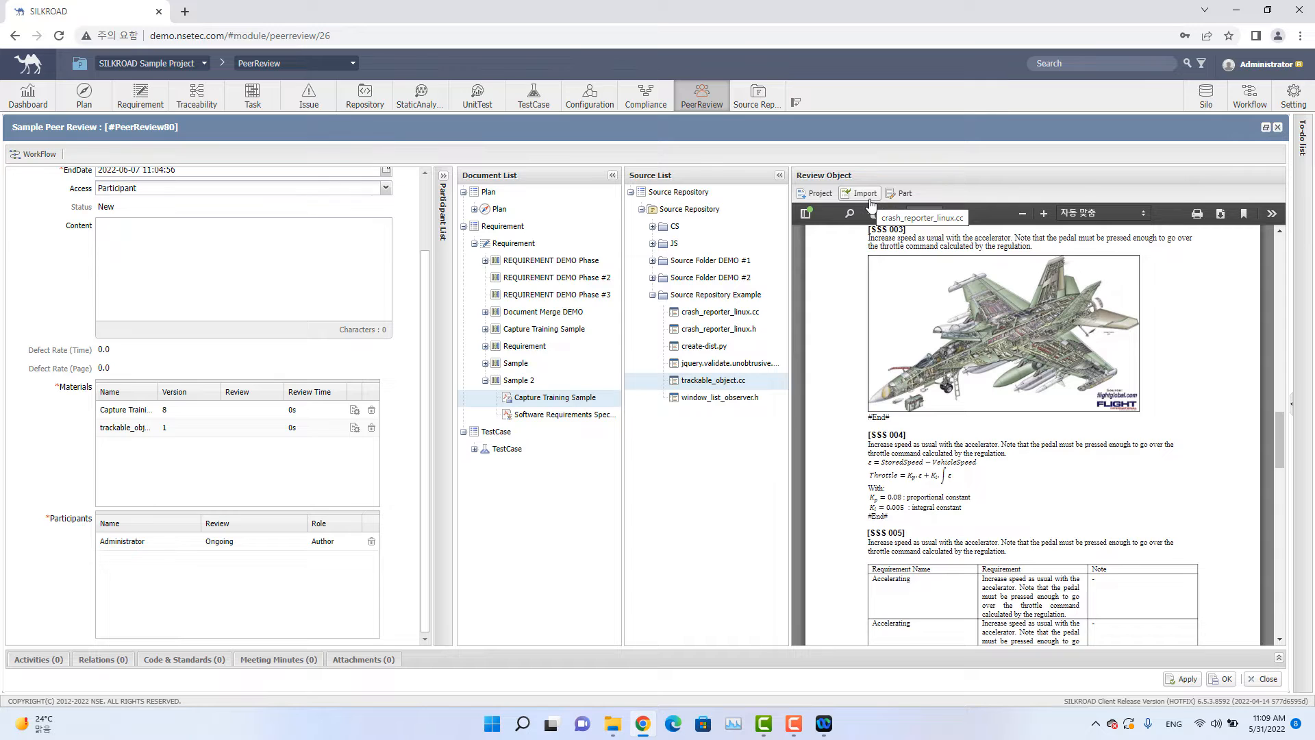
{"action": "left_click", "coordinate": [864, 194]}
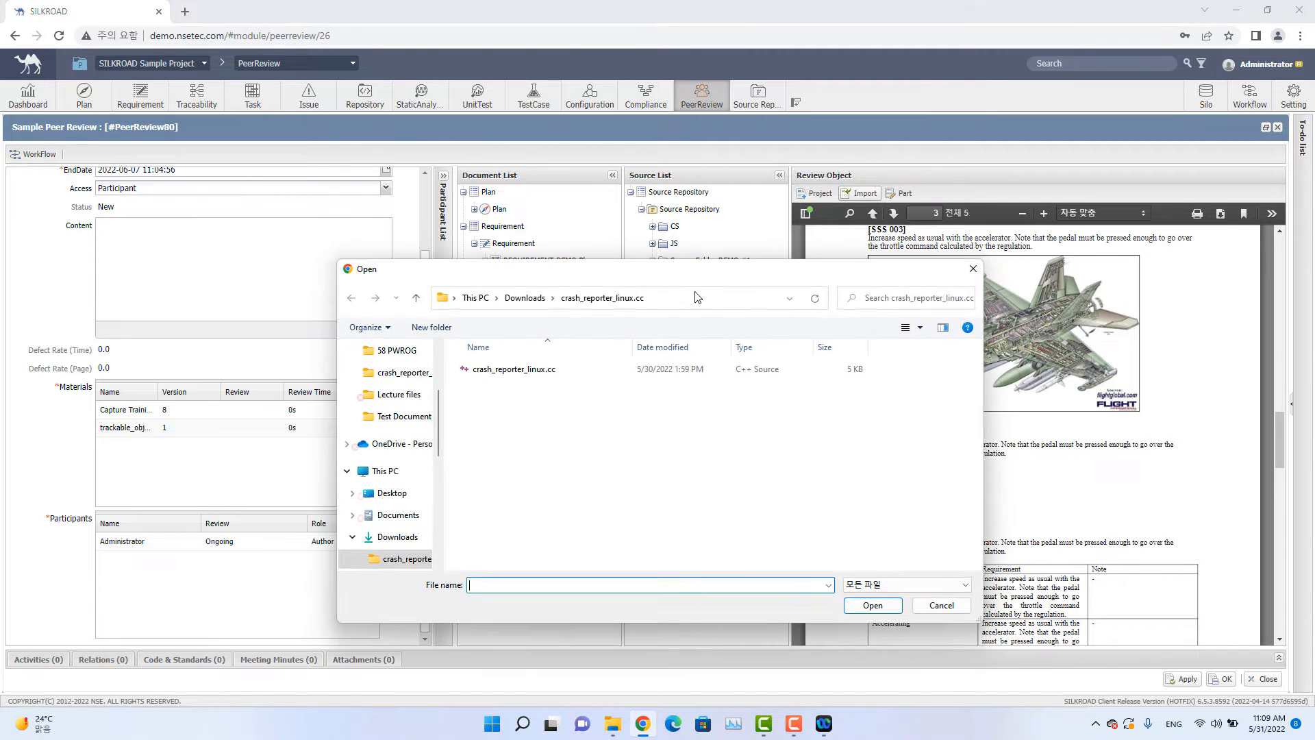
{"action": "left_click", "coordinate": [417, 299]}
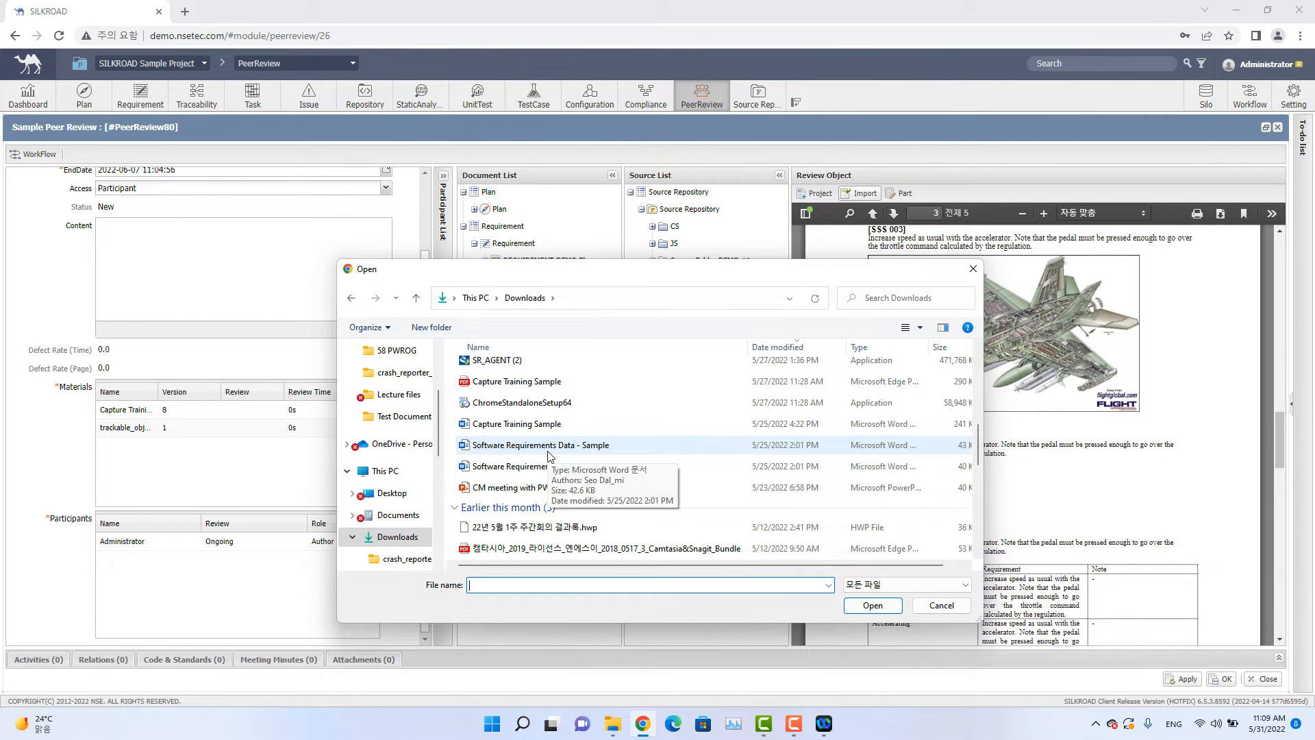
{"action": "double_click", "coordinate": [548, 446]}
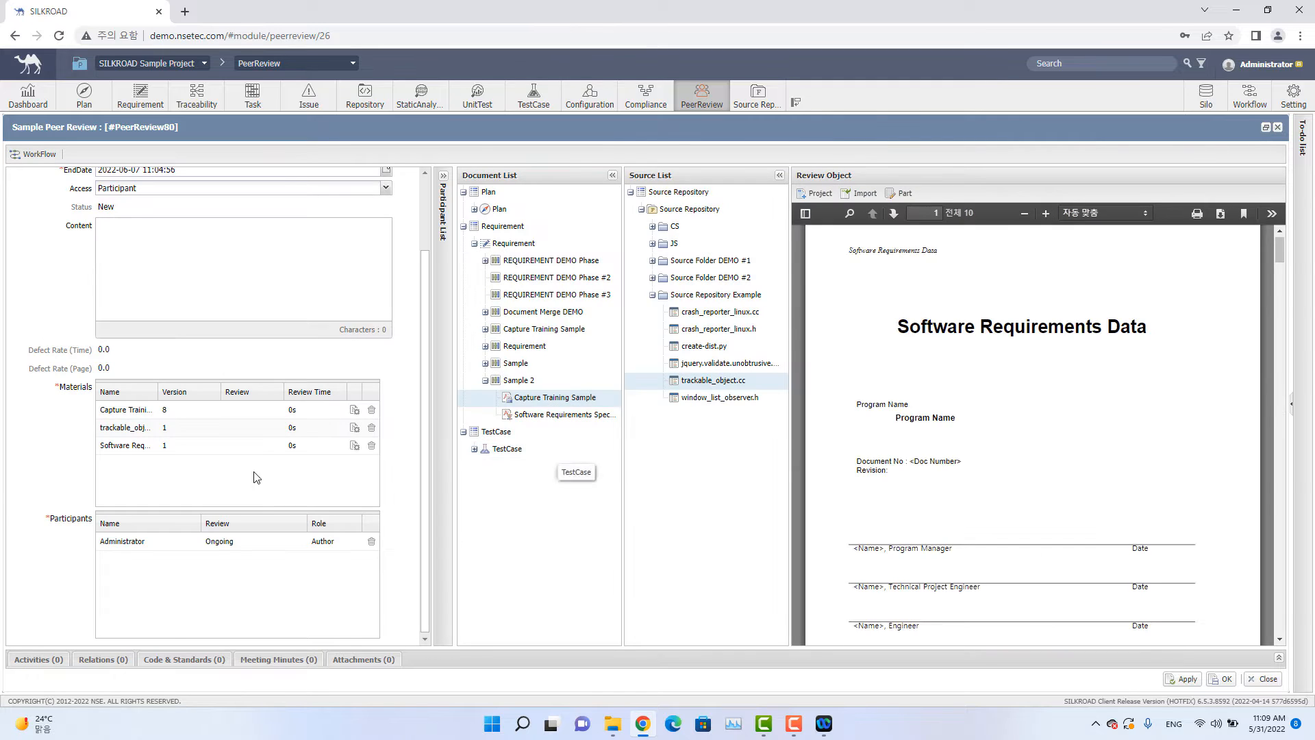
Open the Part editor and, in a new browser tab, search for SW requirement to copy a specification article.
{"action": "left_click", "coordinate": [902, 194]}
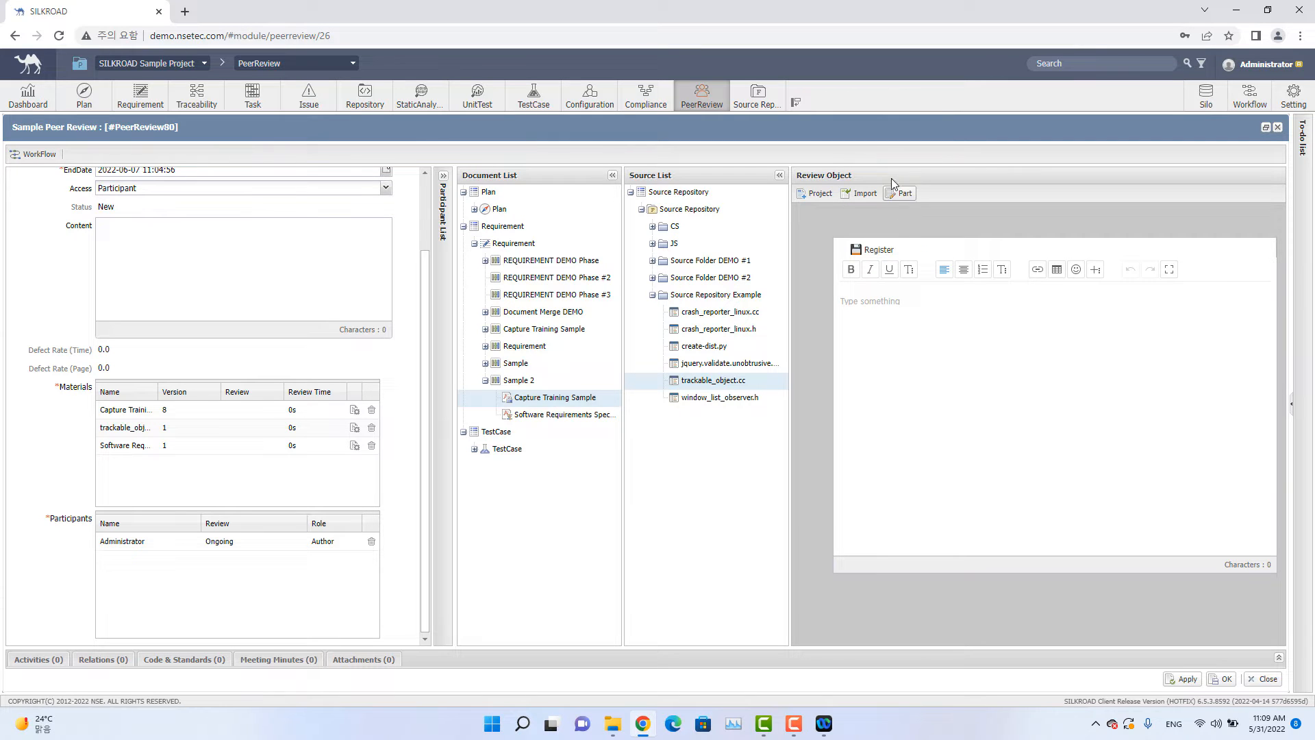
{"action": "left_click", "coordinate": [899, 315]}
{"action": "left_click", "coordinate": [184, 11]}
{"action": "type", "text": "SW requi"}
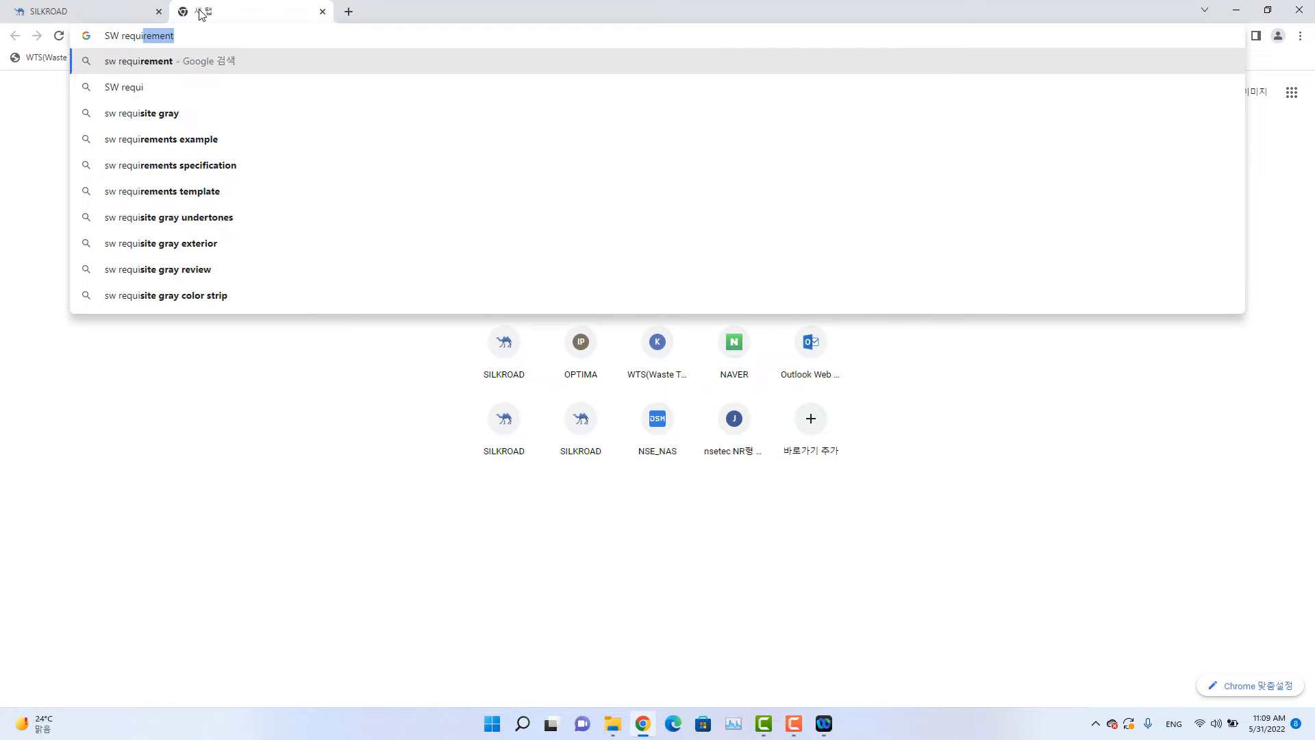
{"action": "key", "text": "Return"}
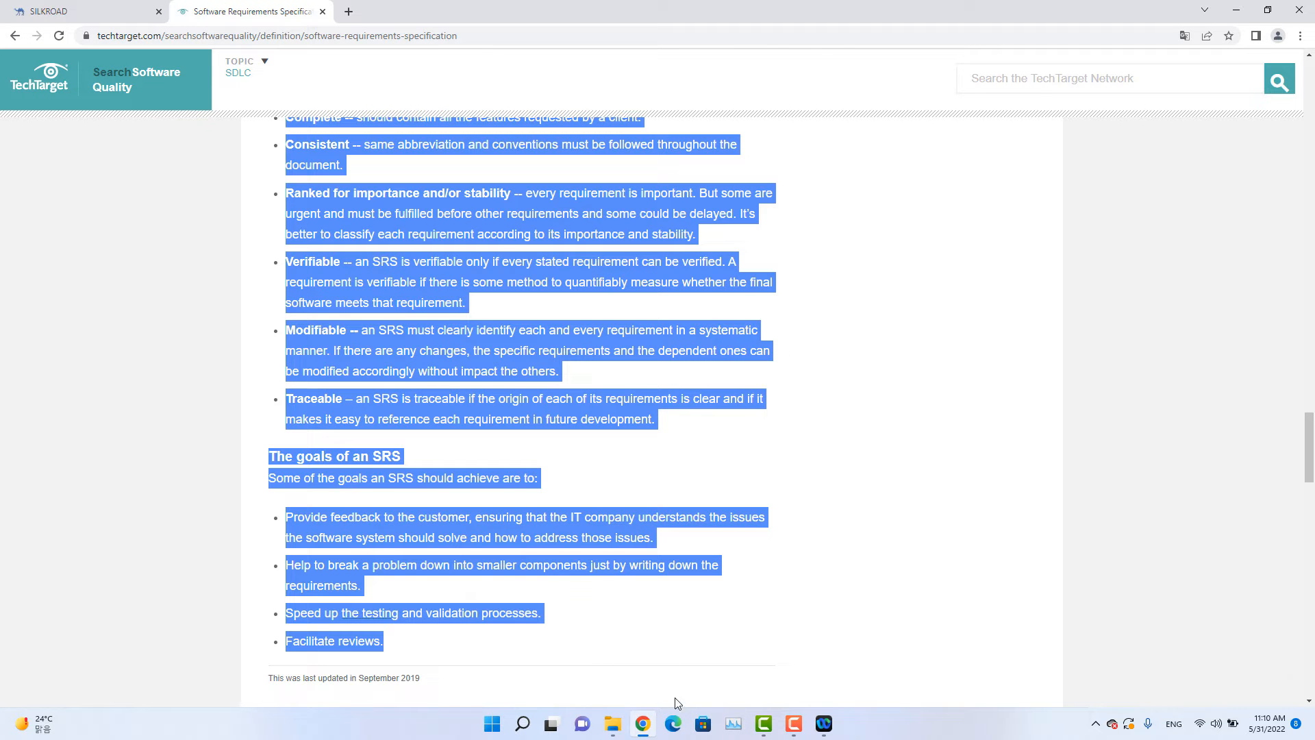
{"action": "mouse_move", "coordinate": [622, 727]}
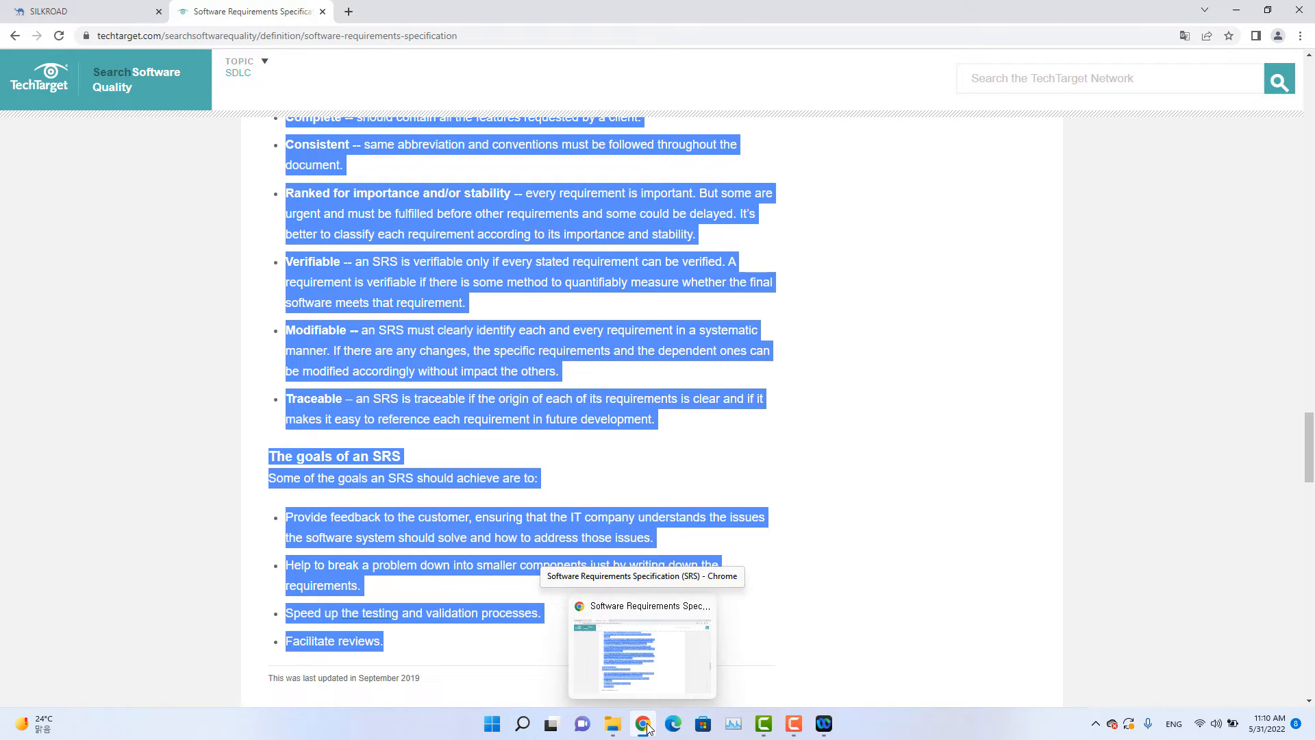
Paste the copied SRS text into the Part editor and register it with the file name Part Sample.
{"action": "left_click", "coordinate": [75, 11]}
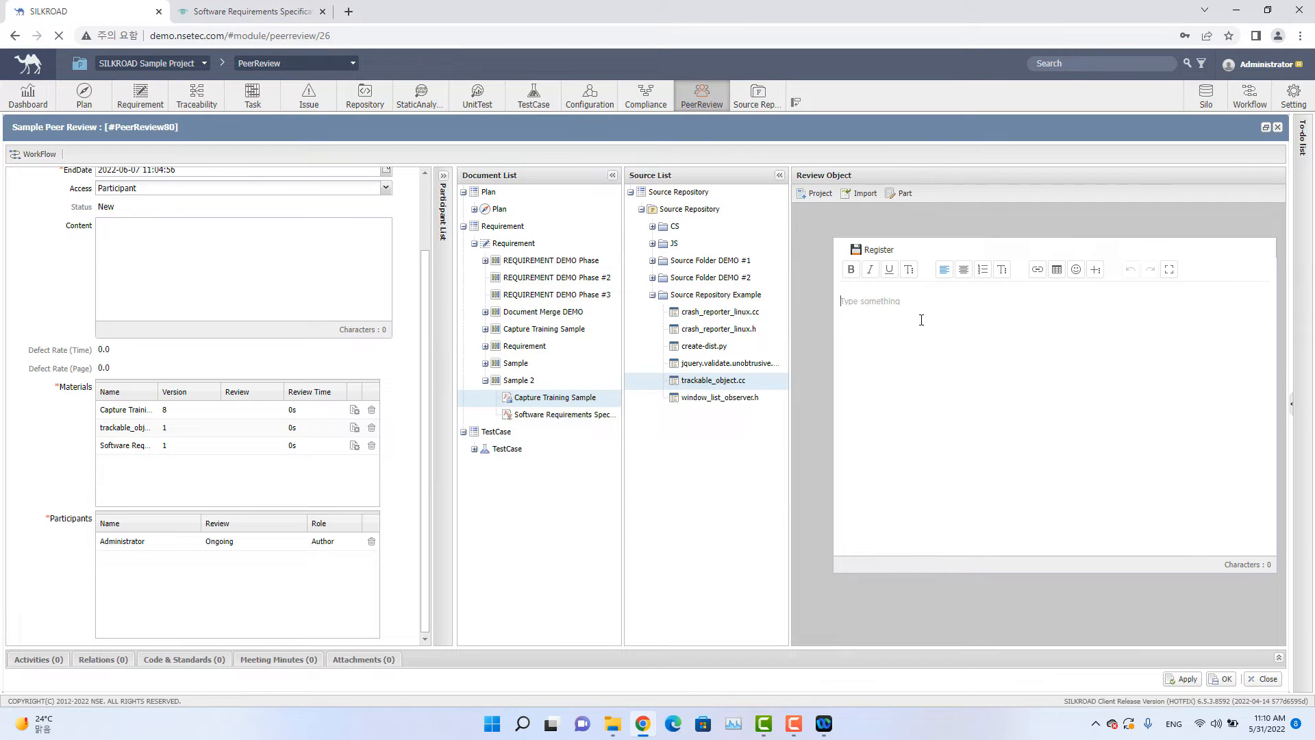
{"action": "key", "text": "ctrl+v"}
{"action": "scroll", "coordinate": [917, 329], "scroll_direction": "up", "scroll_amount": 10}
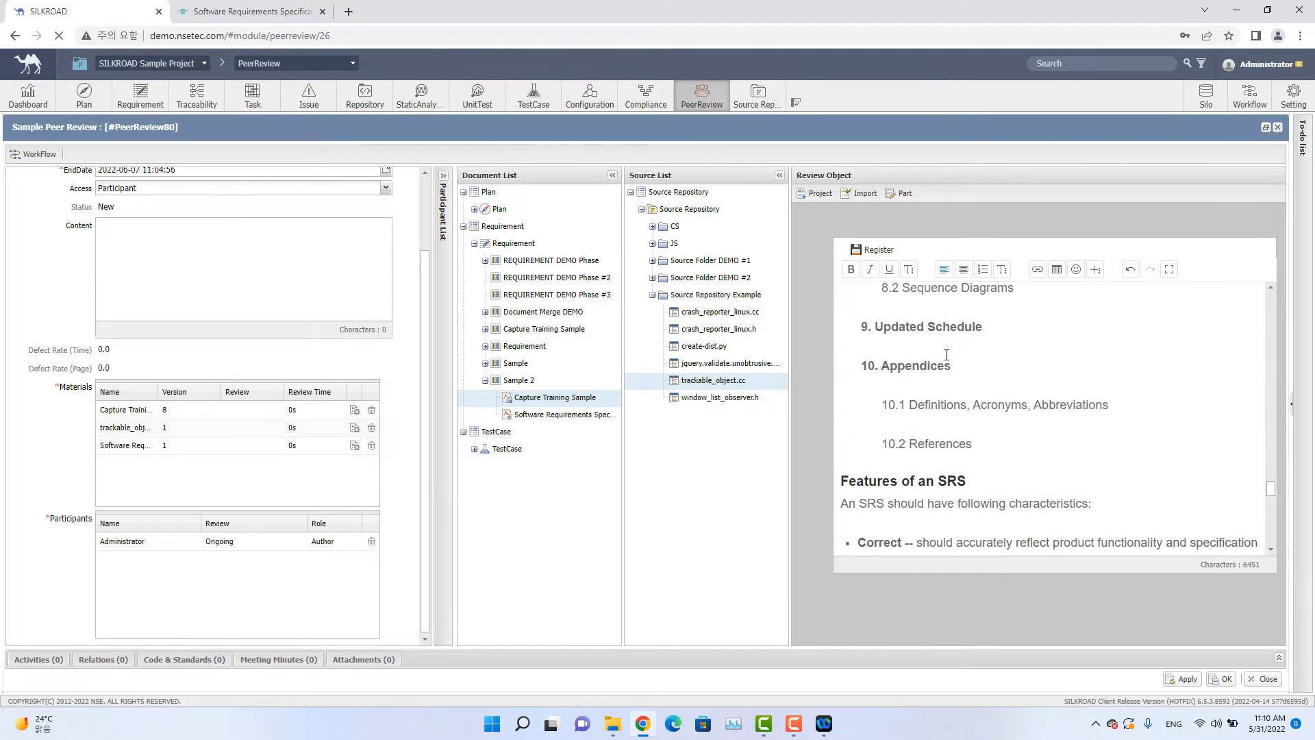
{"action": "scroll", "coordinate": [923, 342], "scroll_direction": "up", "scroll_amount": 15}
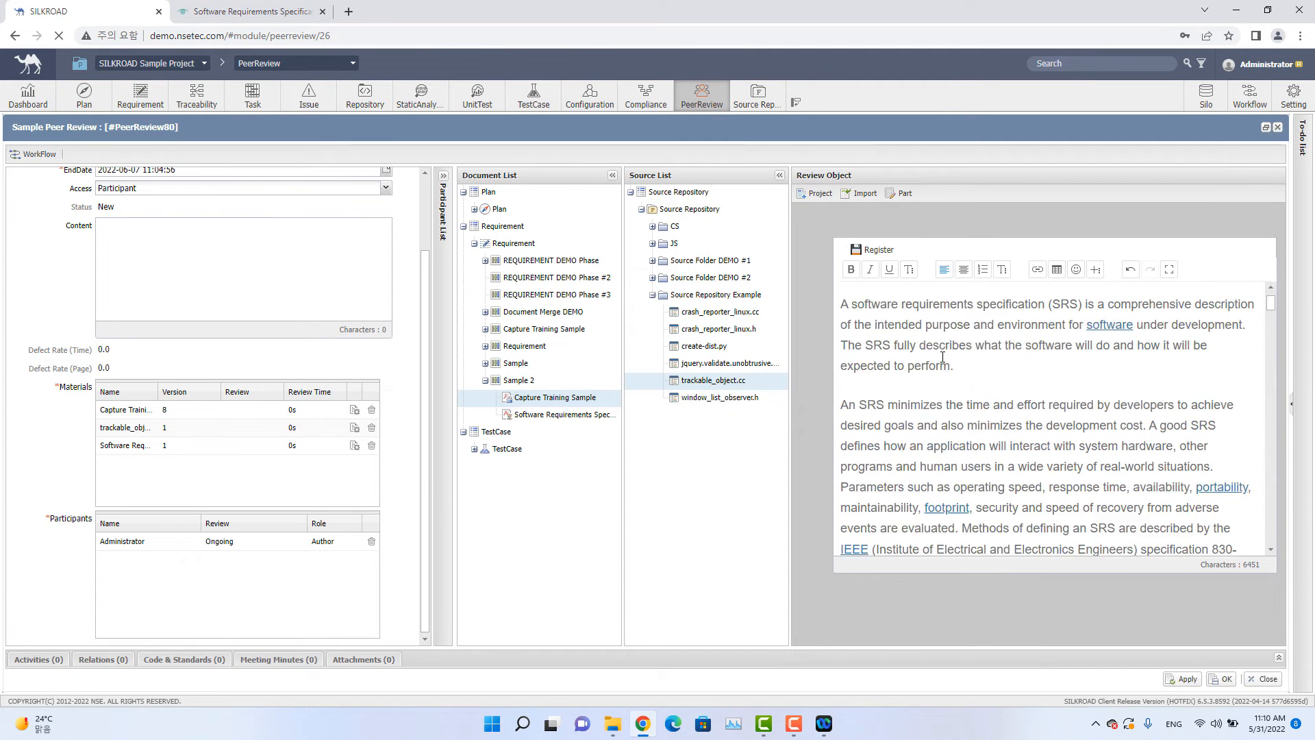
{"action": "left_click", "coordinate": [878, 252]}
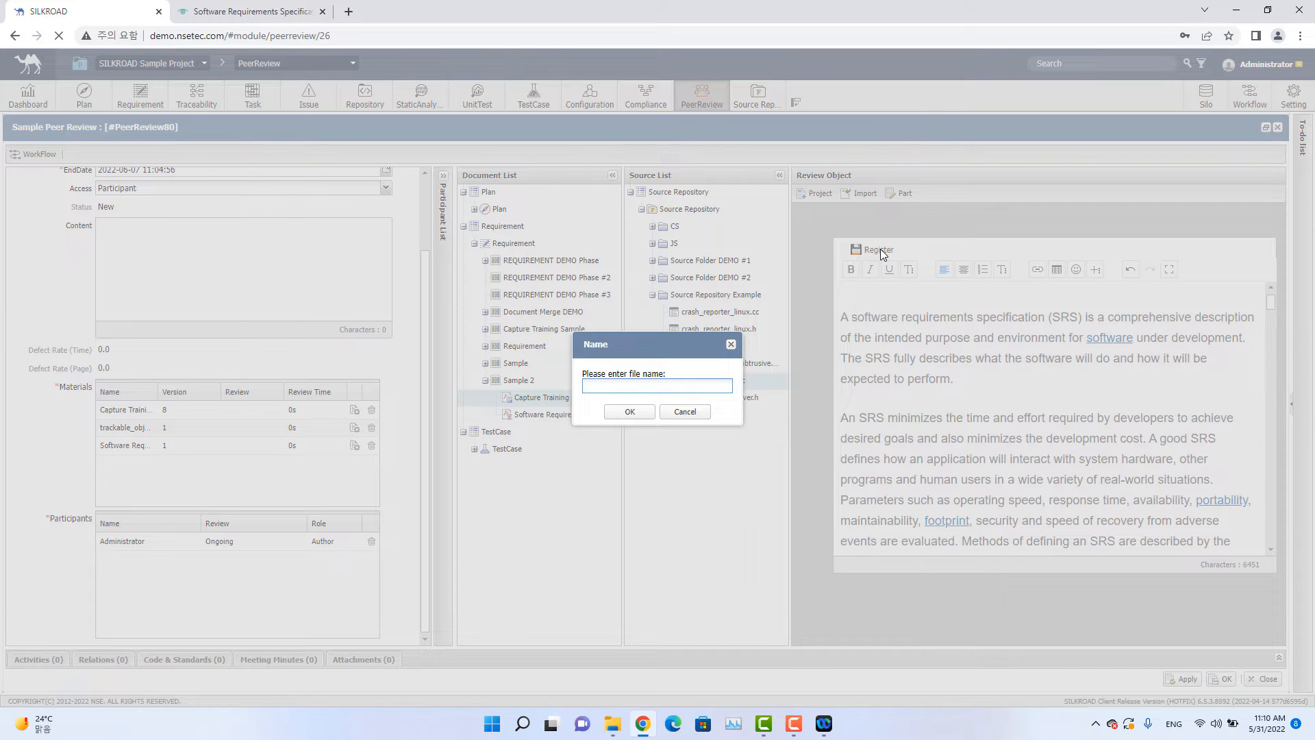
{"action": "type", "text": "Part Sample"}
{"action": "left_click", "coordinate": [629, 411]}
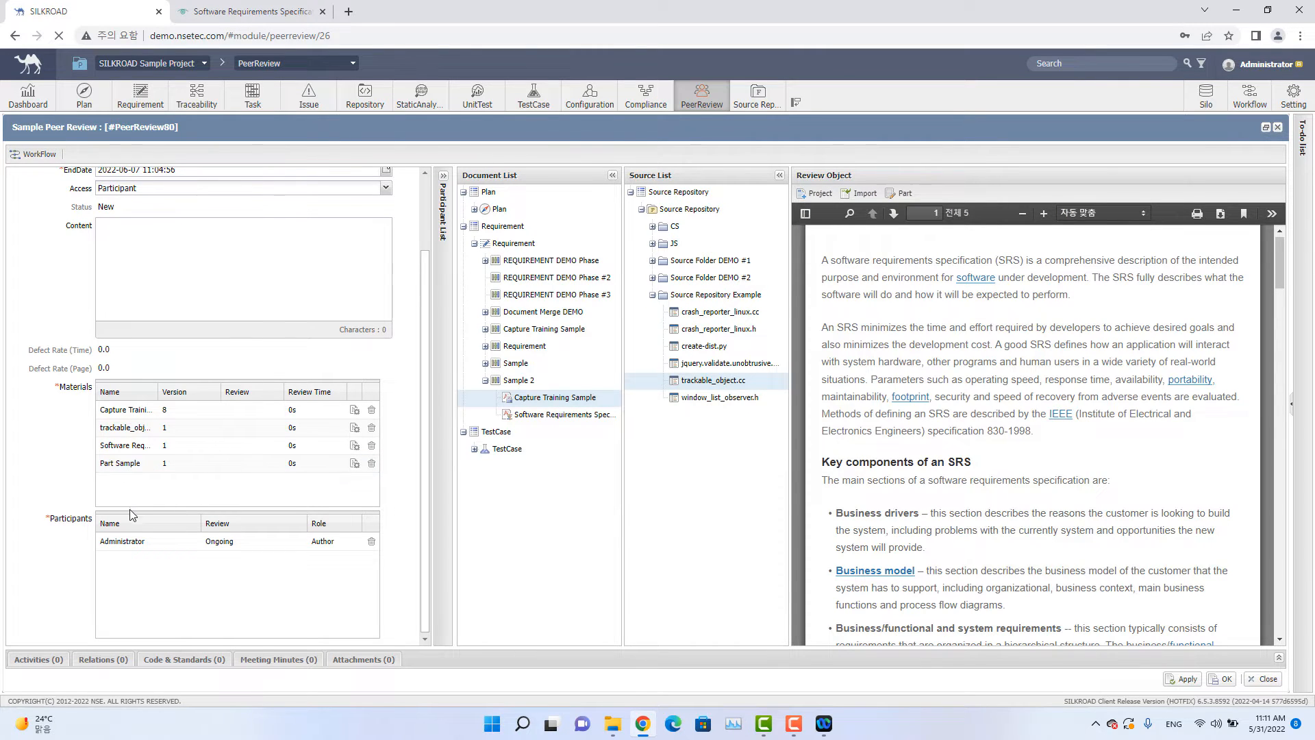
Collapse the Document List and Source List panels.
{"action": "left_click", "coordinate": [613, 175]}
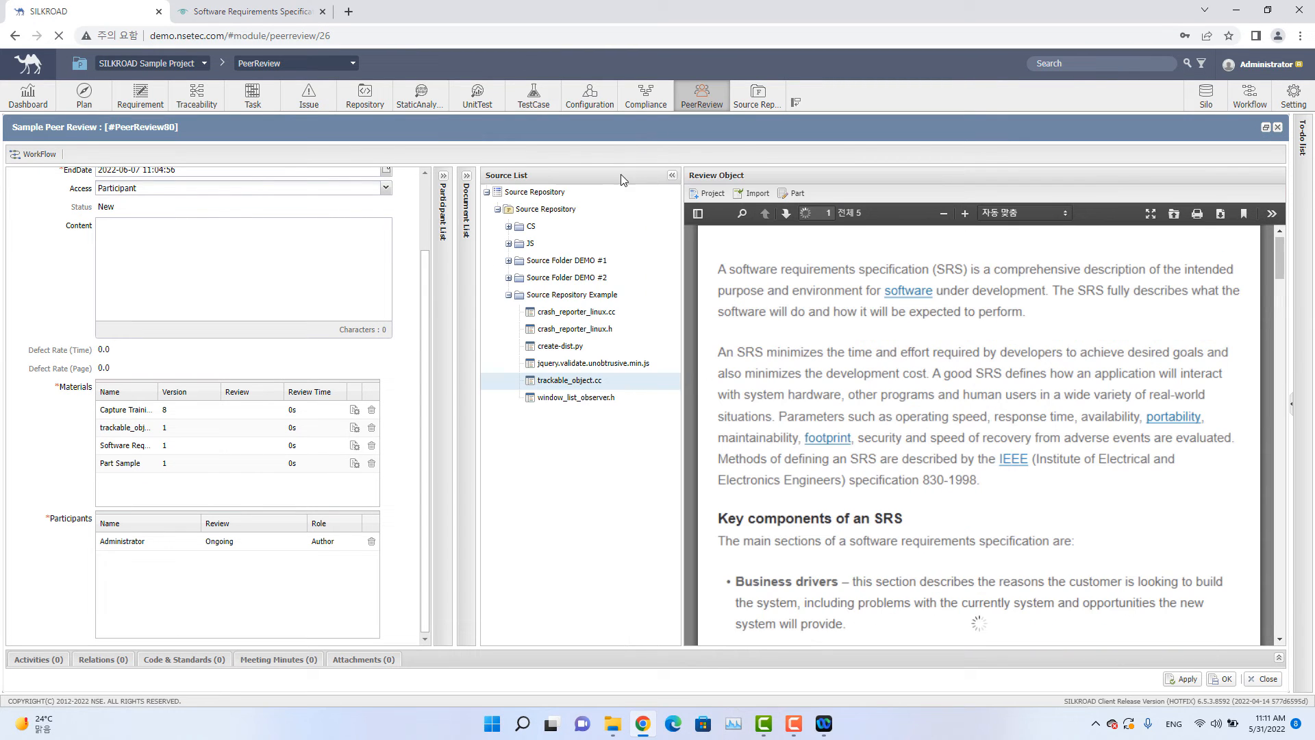
{"action": "left_click", "coordinate": [672, 176]}
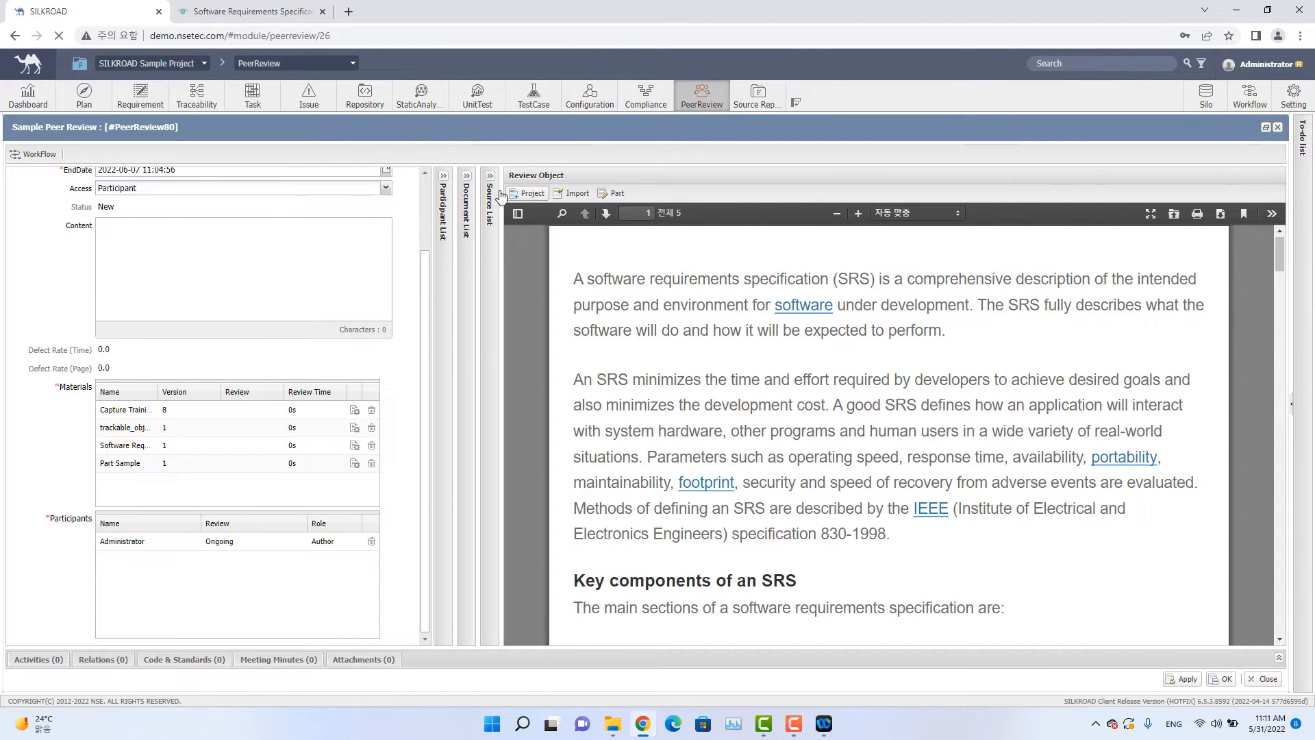
{"action": "left_click", "coordinate": [467, 176]}
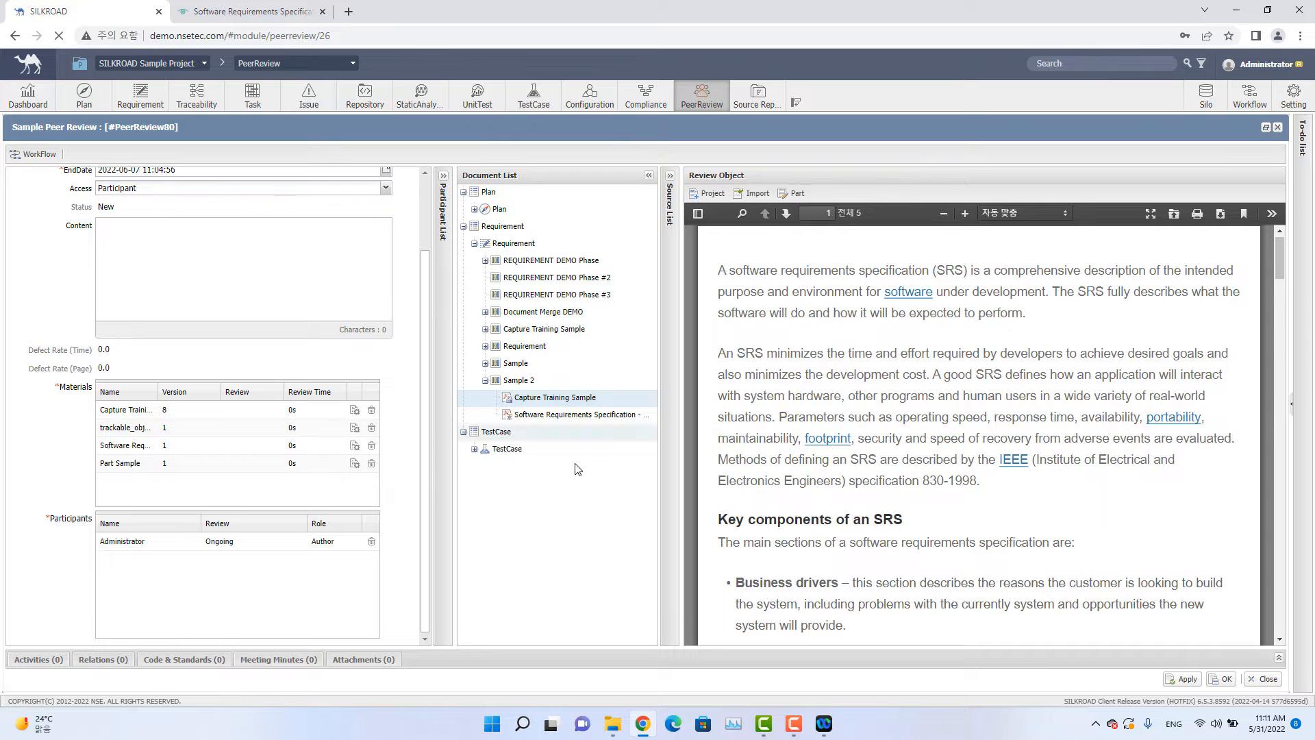
{"action": "left_click", "coordinate": [649, 175]}
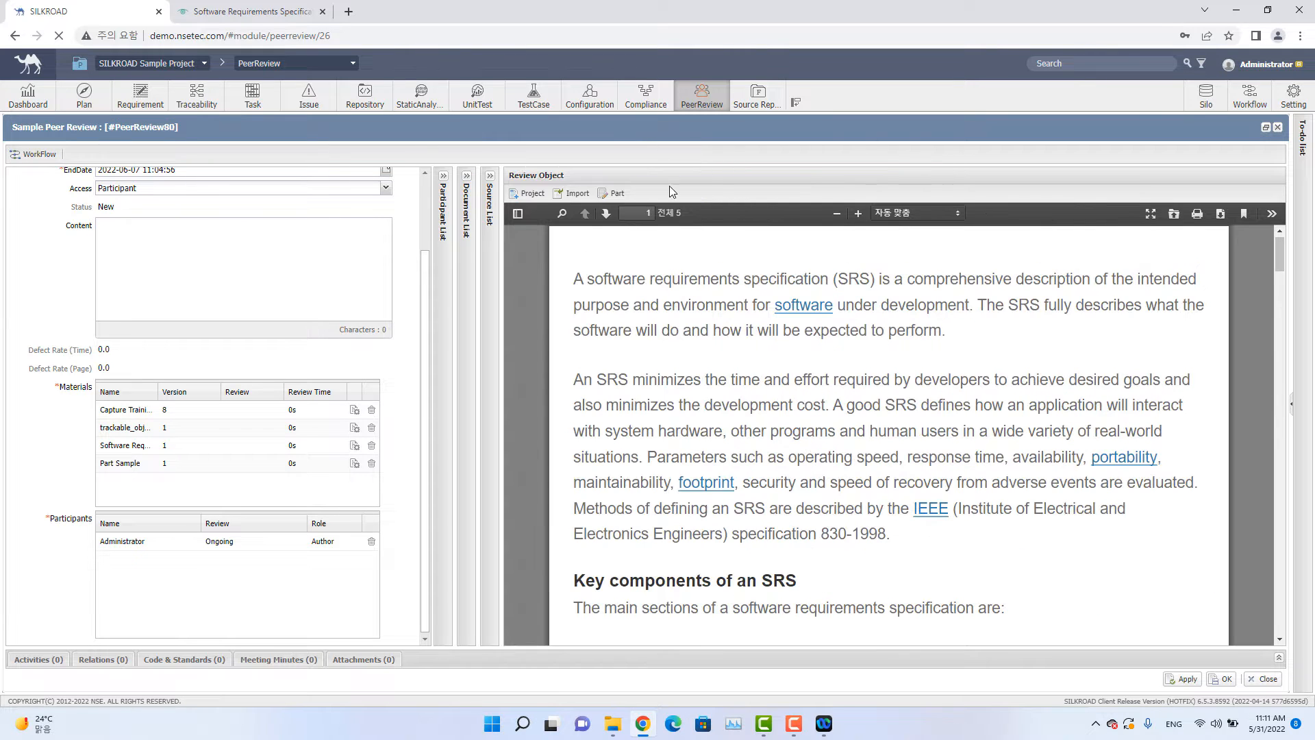
{"action": "left_click", "coordinate": [537, 196]}
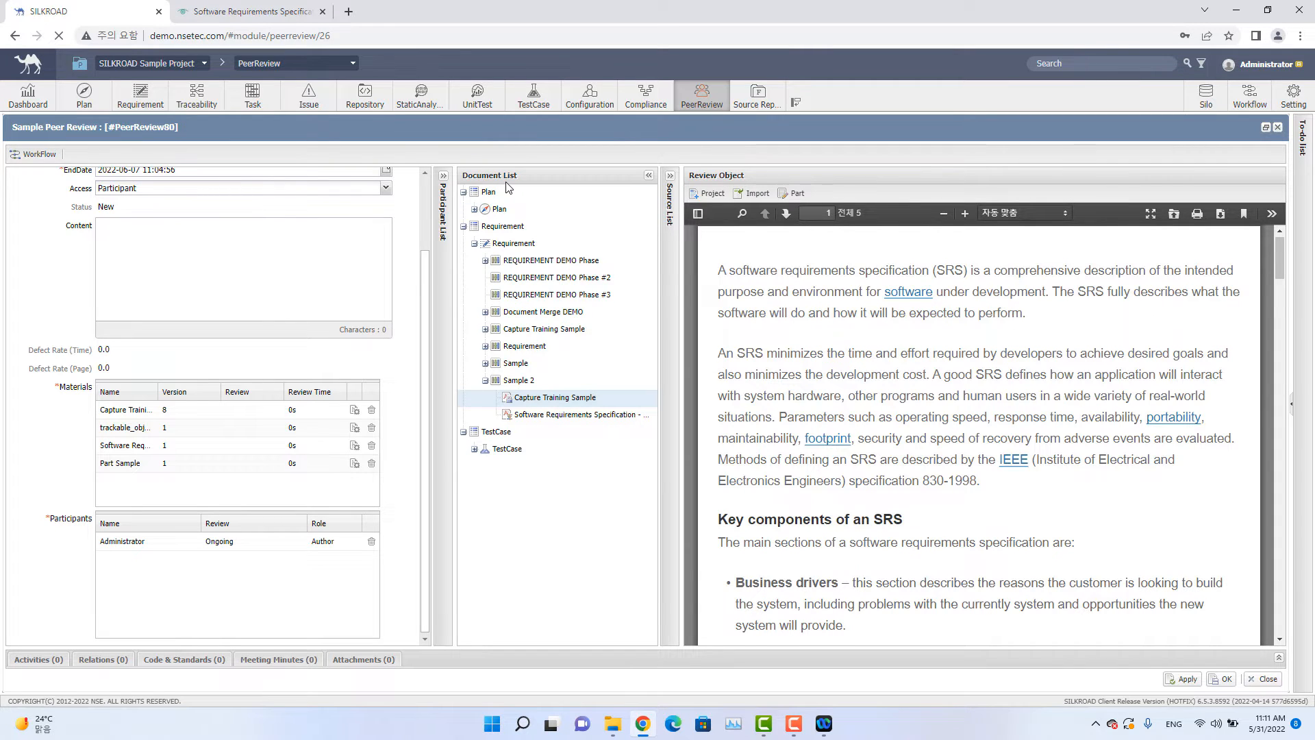
{"action": "left_click", "coordinate": [647, 176]}
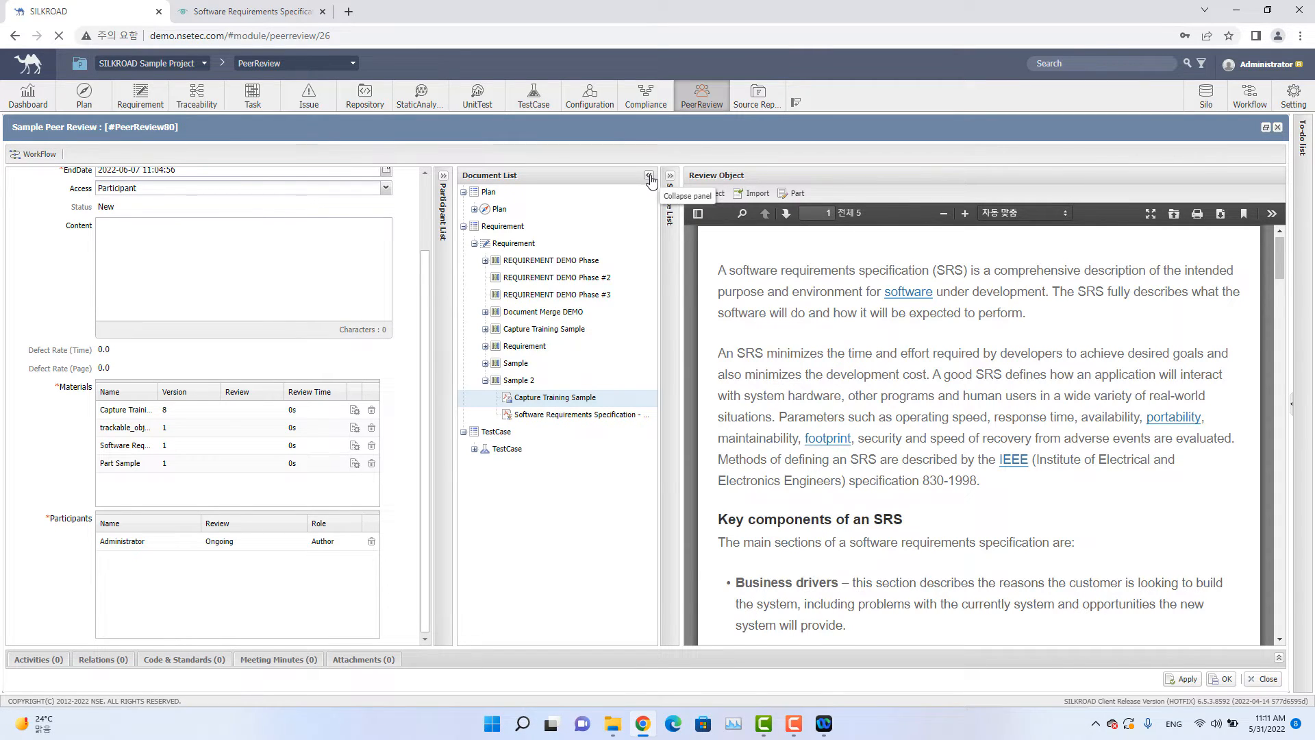
Add nse DEMO, nse test001, nse test002 and nse test003 from the participant list as reviewers.
{"action": "left_click", "coordinate": [445, 176]}
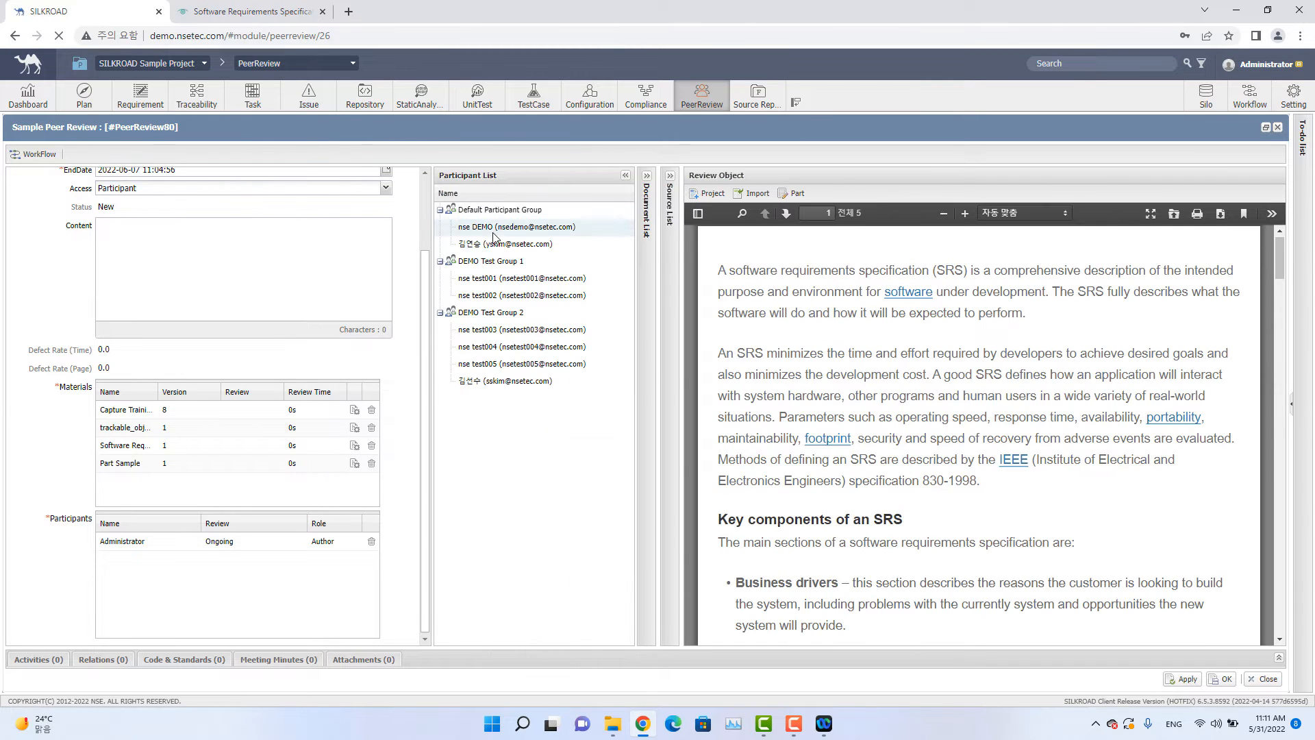
{"action": "left_click_drag", "start_coordinate": [503, 230], "coordinate": [248, 609]}
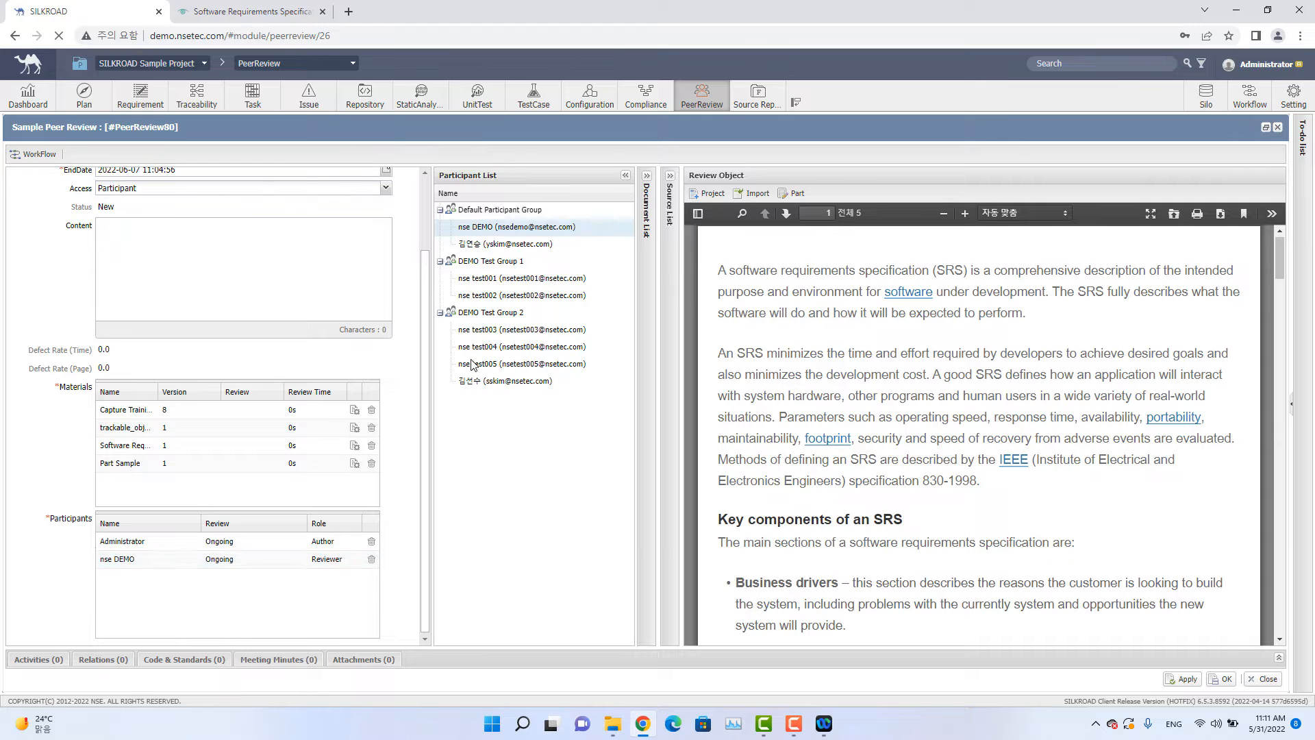
{"action": "left_click_drag", "start_coordinate": [514, 279], "coordinate": [309, 567]}
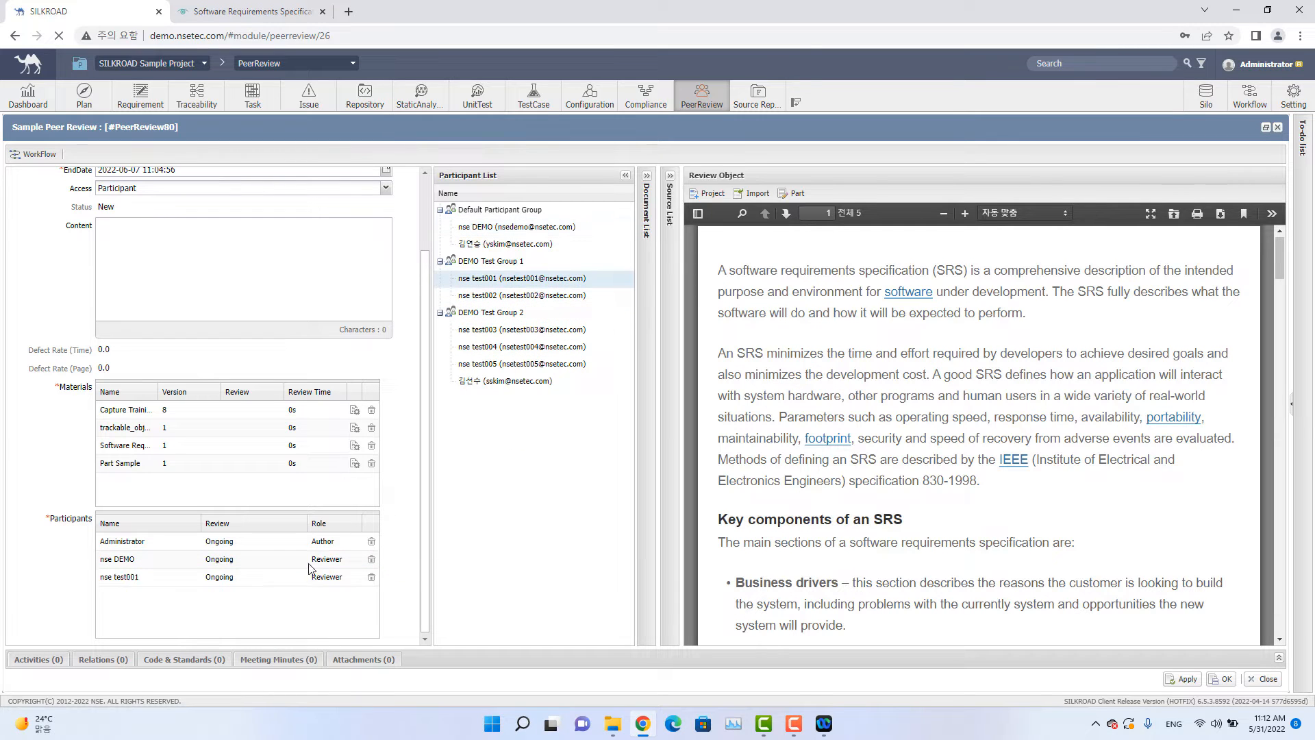
{"action": "left_click_drag", "start_coordinate": [512, 296], "coordinate": [295, 606]}
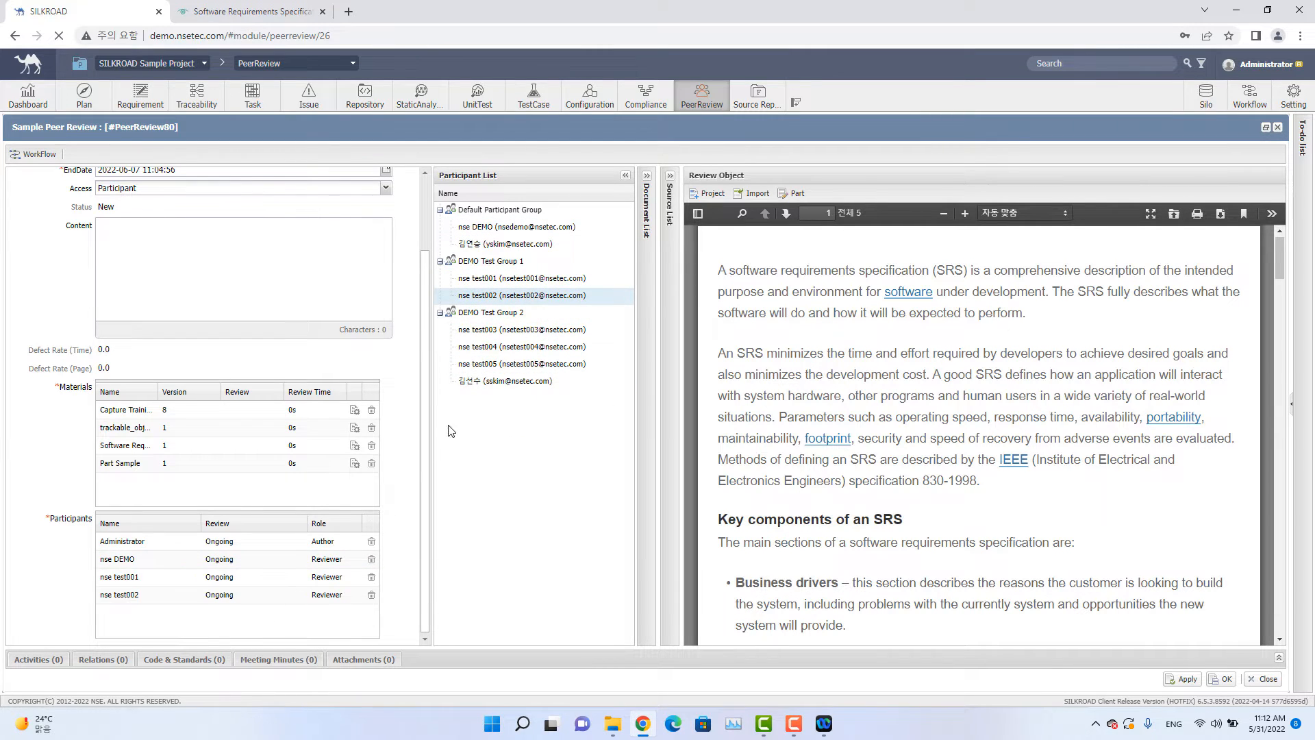
{"action": "left_click_drag", "start_coordinate": [496, 331], "coordinate": [294, 613]}
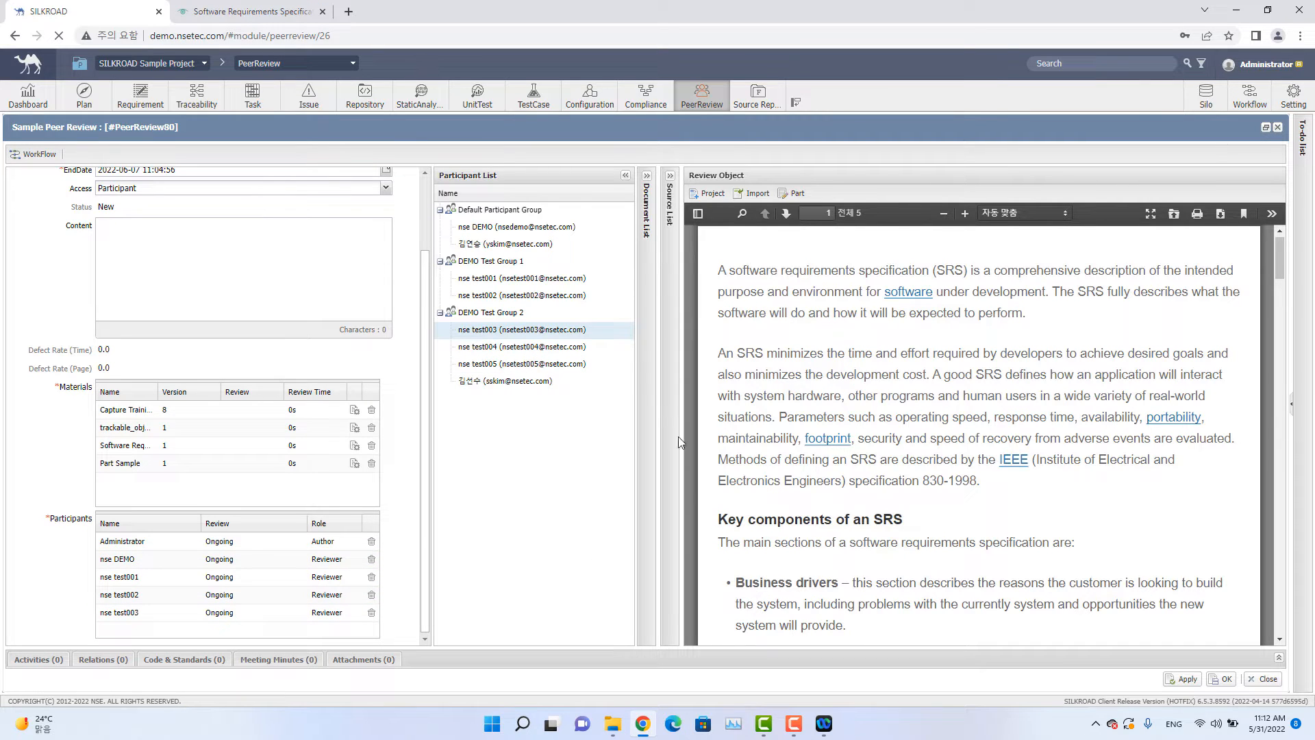
Save the peer review with its materials and participants.
{"action": "left_click", "coordinate": [626, 175]}
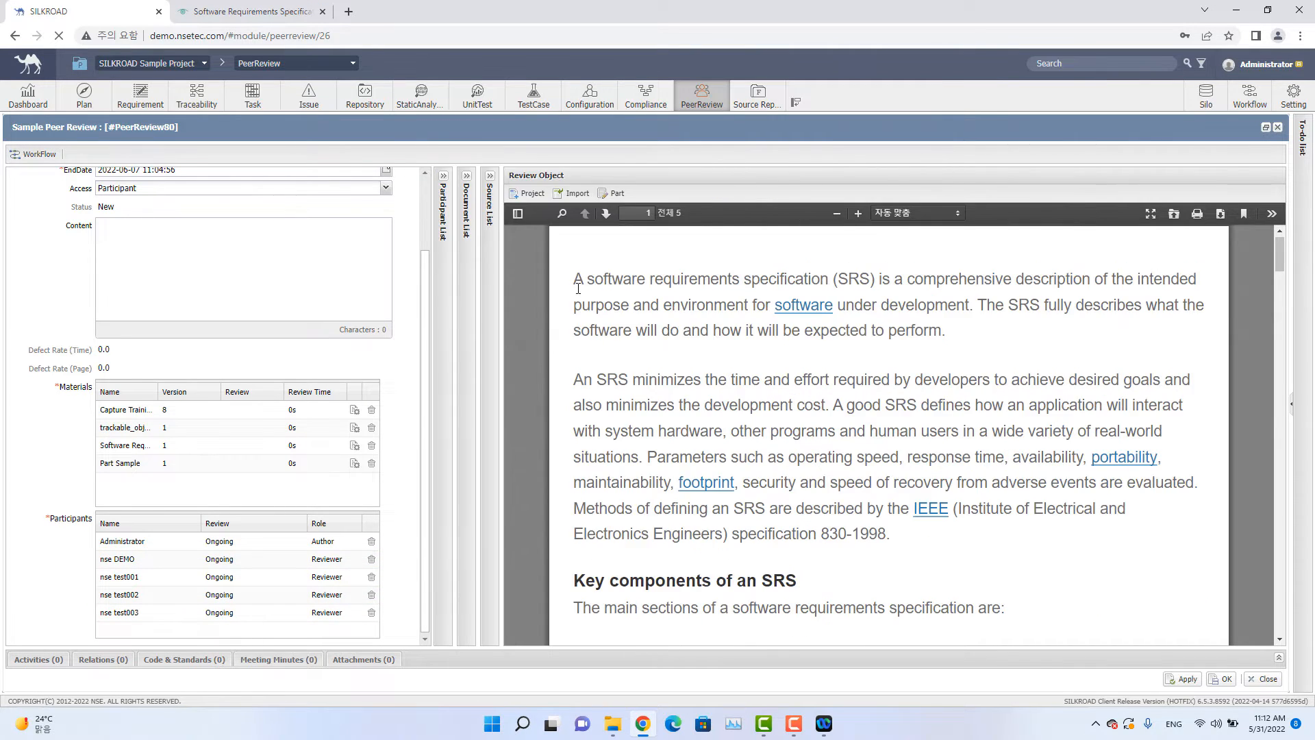
{"action": "scroll", "coordinate": [298, 307], "scroll_direction": "up", "scroll_amount": 2}
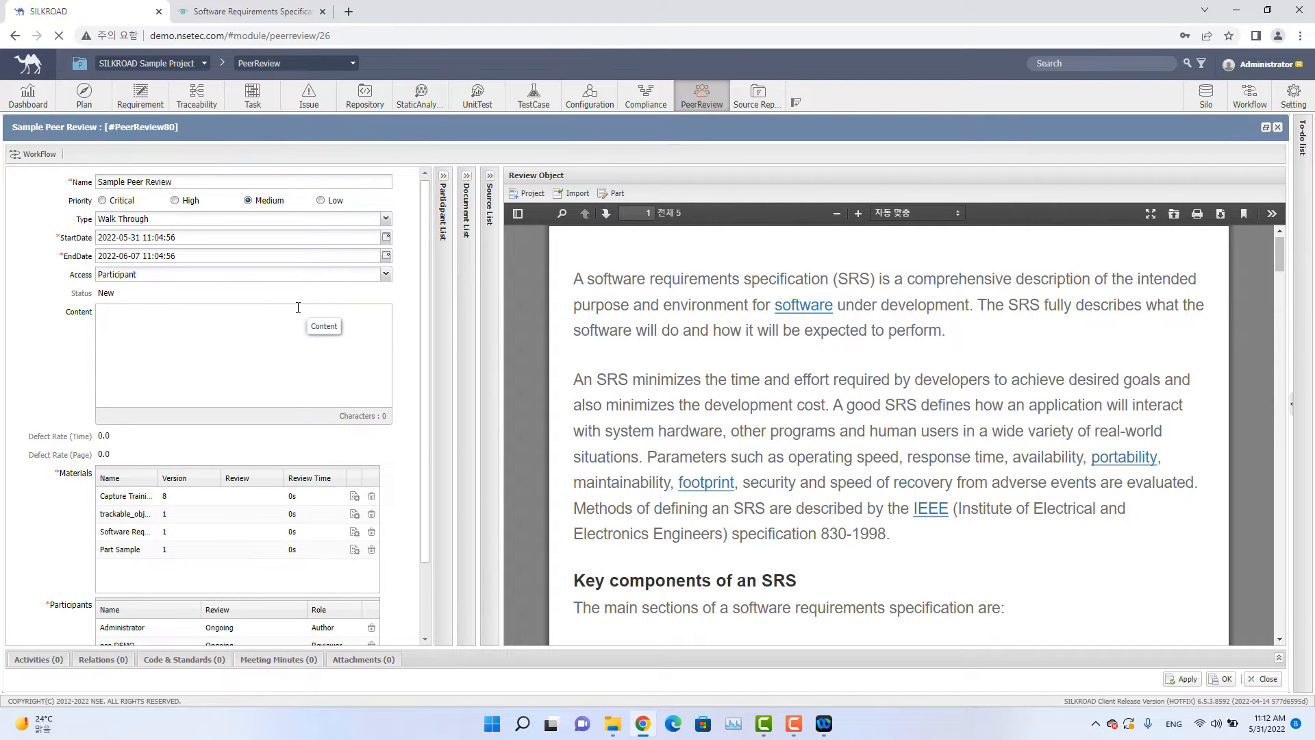
{"action": "scroll", "coordinate": [298, 308], "scroll_direction": "down", "scroll_amount": 2}
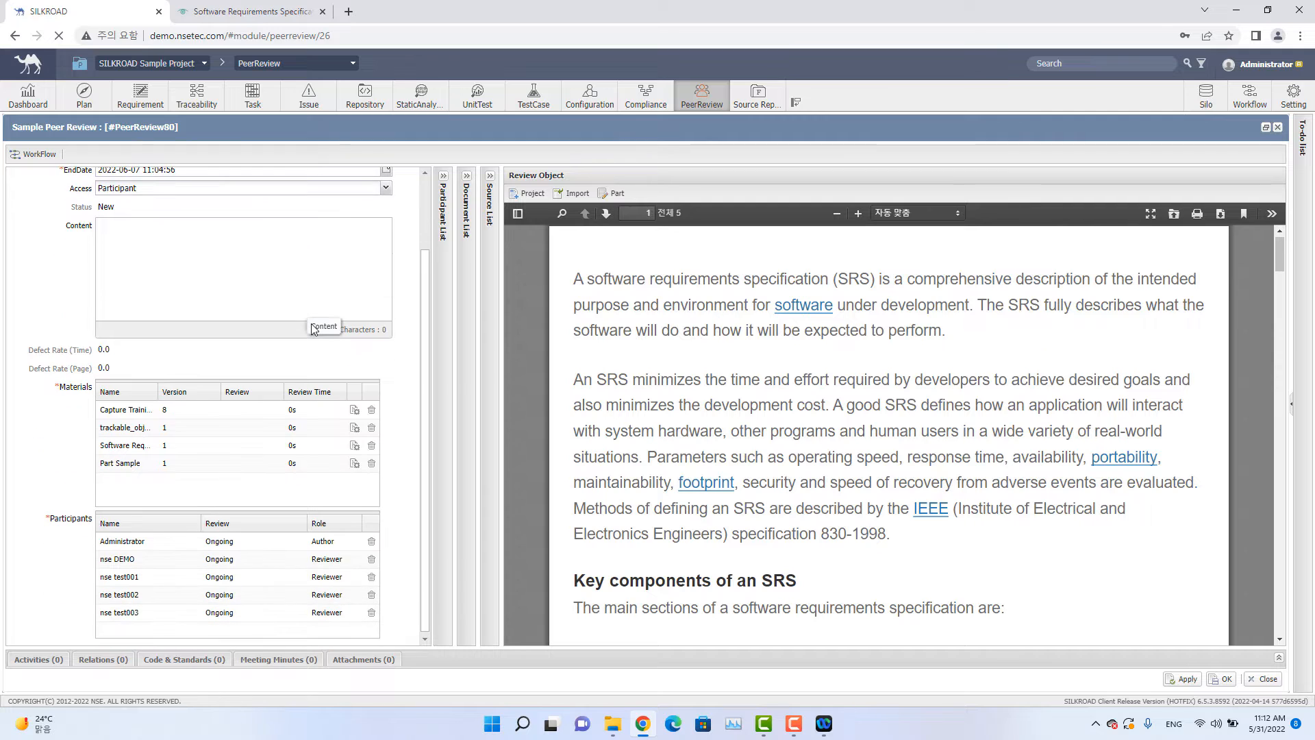
{"action": "left_click", "coordinate": [1225, 686]}
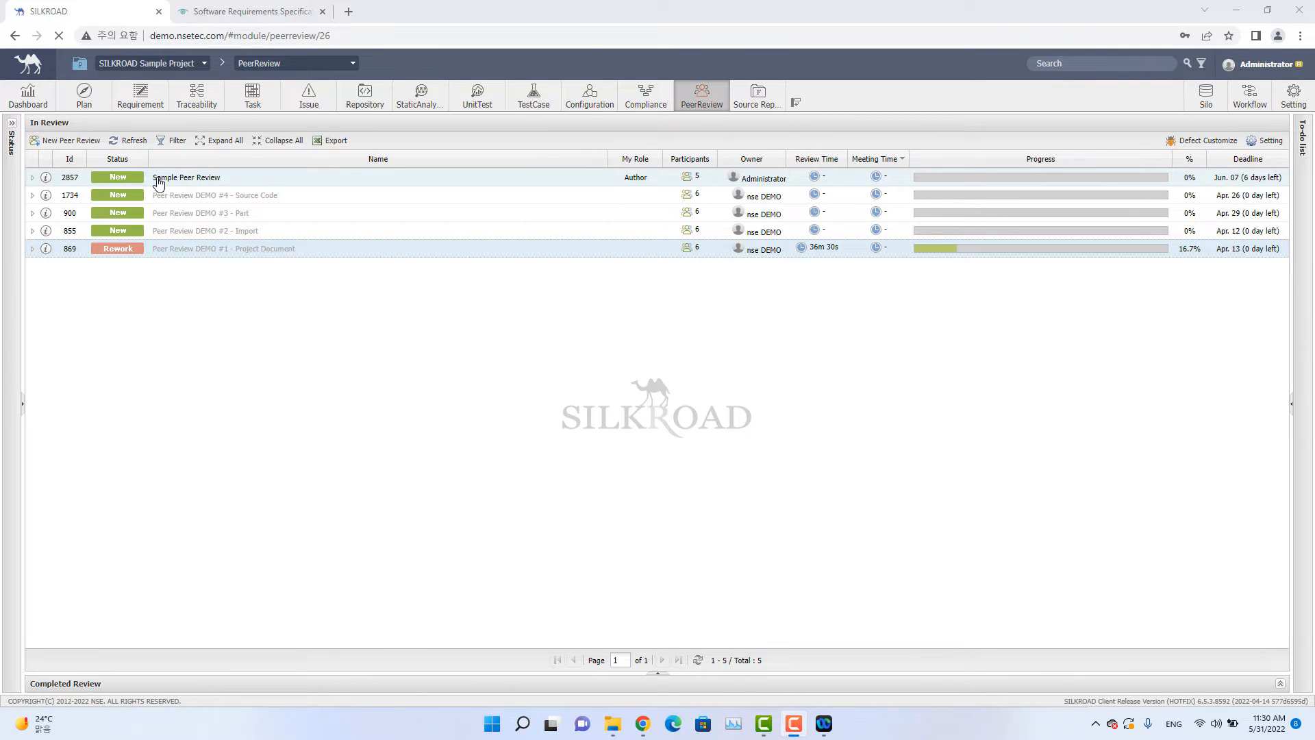
Open Sample Peer Review and start its workflow, assigning nse DEMO as the assignee.
{"action": "left_click", "coordinate": [46, 178]}
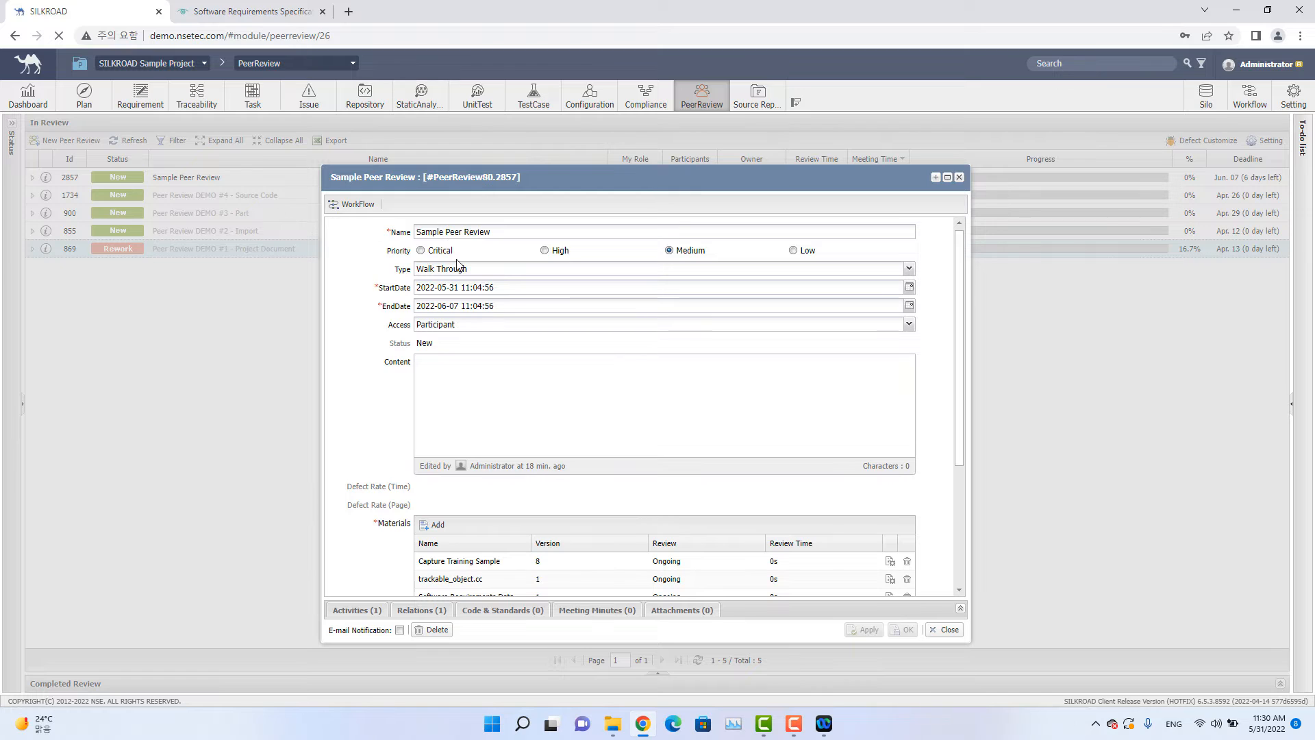
{"action": "scroll", "coordinate": [459, 274], "scroll_direction": "down", "scroll_amount": 5}
{"action": "scroll", "coordinate": [460, 260], "scroll_direction": "up", "scroll_amount": 5}
{"action": "scroll", "coordinate": [383, 335], "scroll_direction": "down", "scroll_amount": 3}
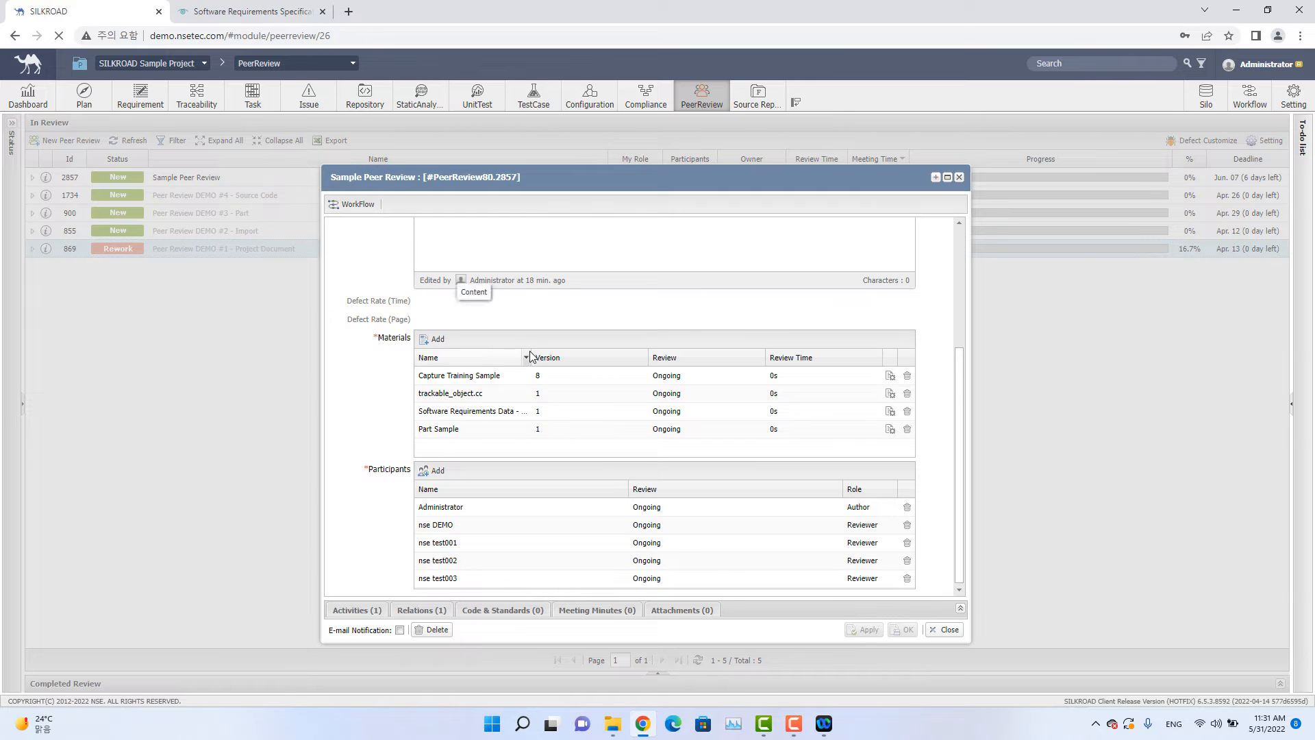
{"action": "scroll", "coordinate": [371, 514], "scroll_direction": "up", "scroll_amount": 2}
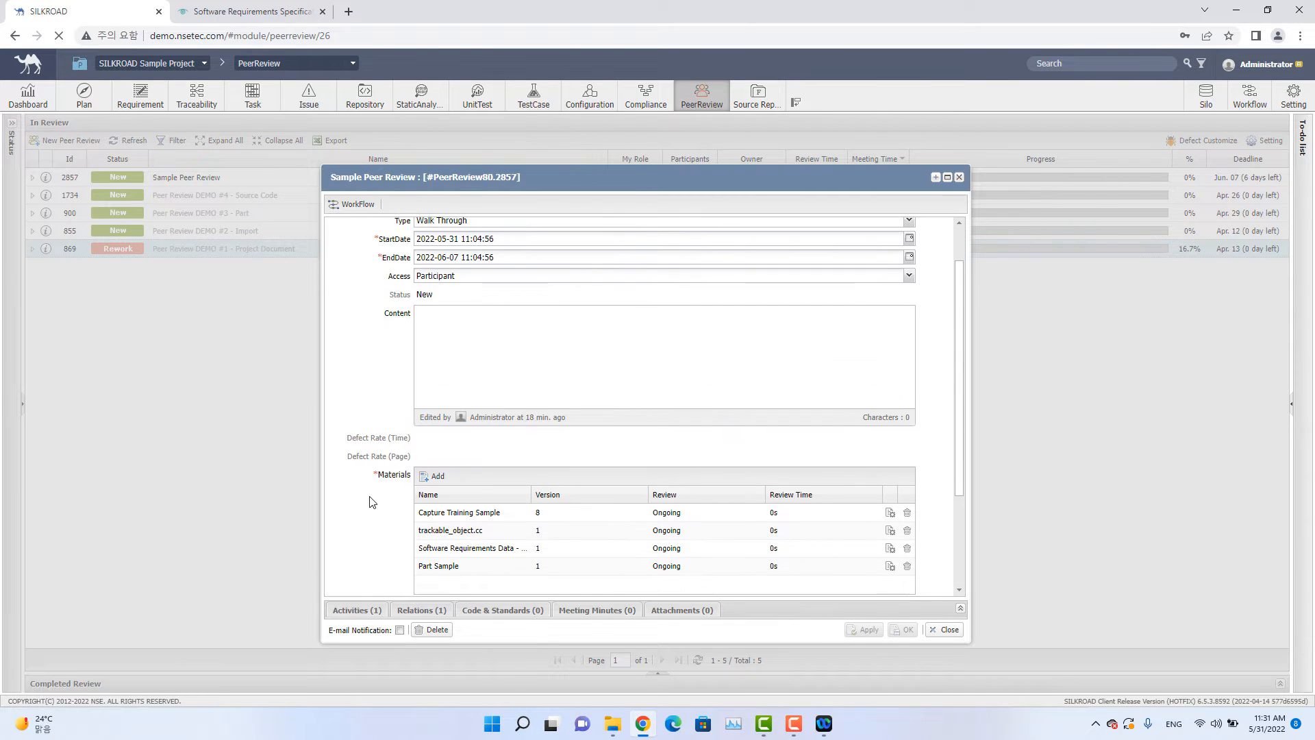
{"action": "scroll", "coordinate": [370, 479], "scroll_direction": "up", "scroll_amount": 1}
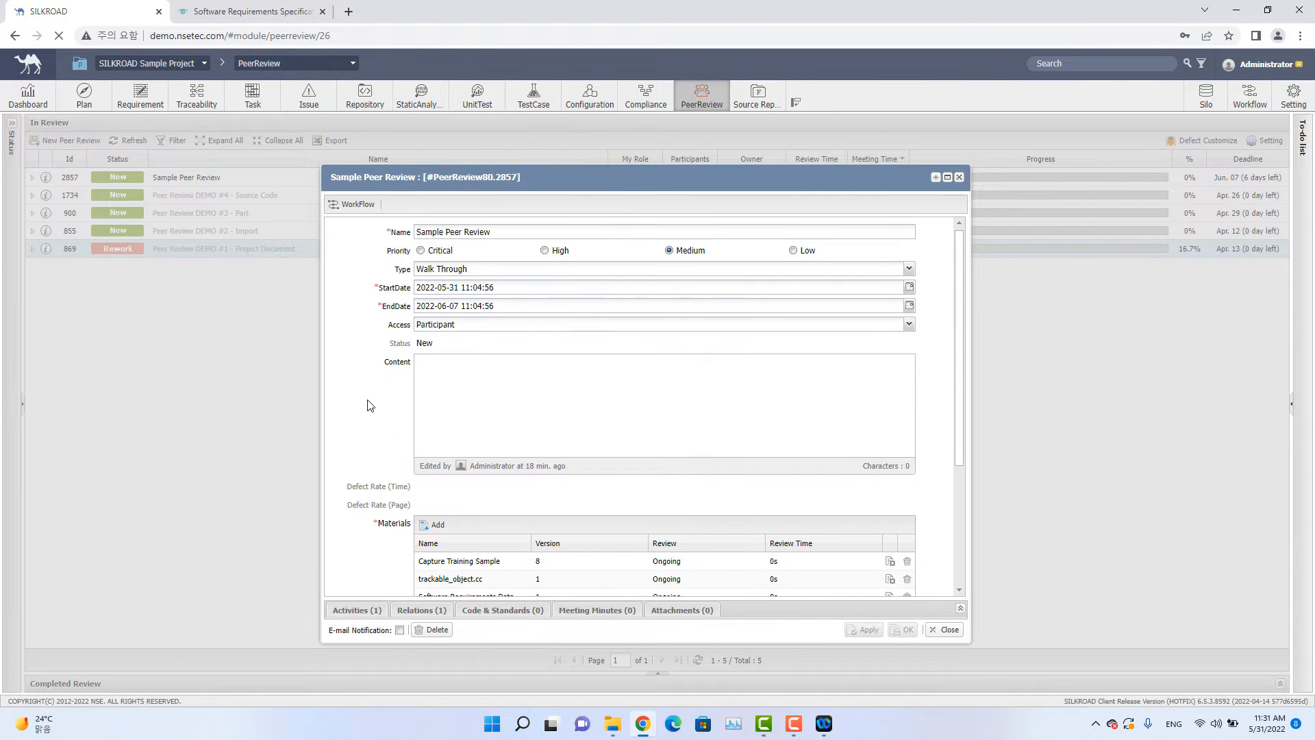
{"action": "left_click", "coordinate": [357, 205]}
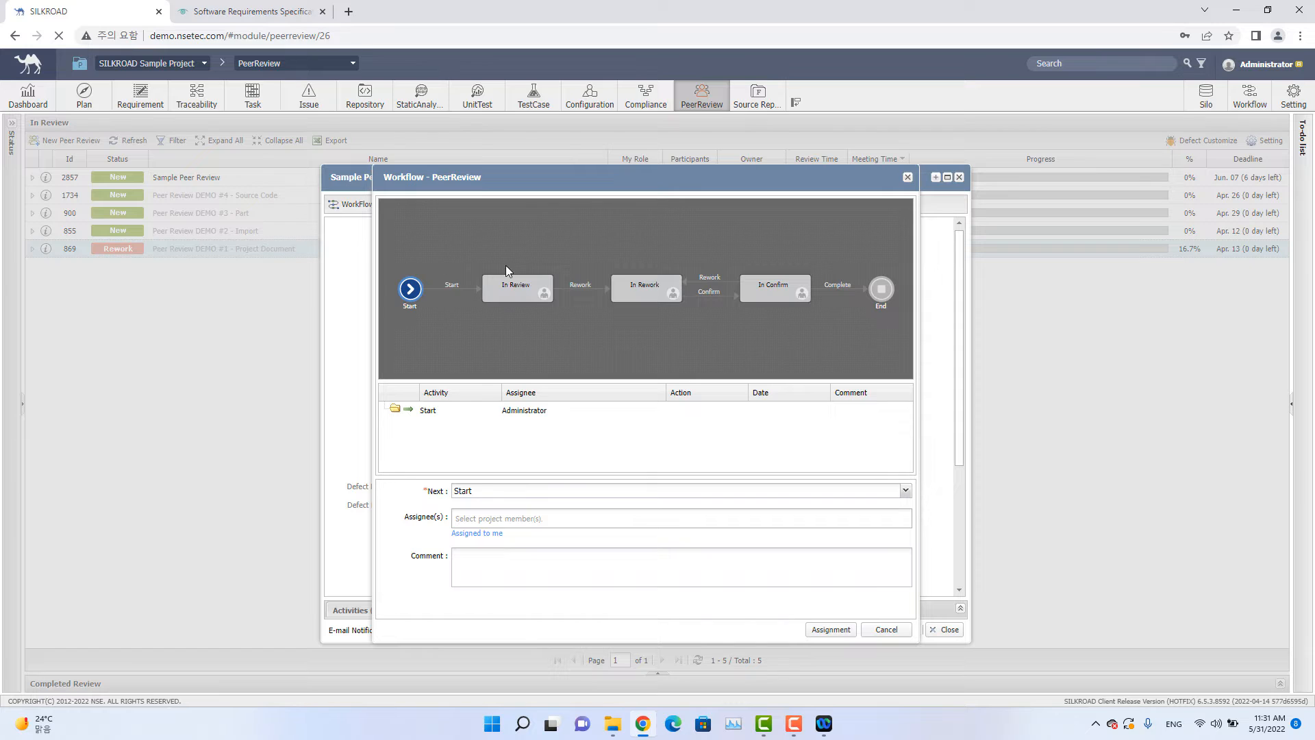
{"action": "scroll", "coordinate": [505, 265], "scroll_direction": "up", "scroll_amount": 3}
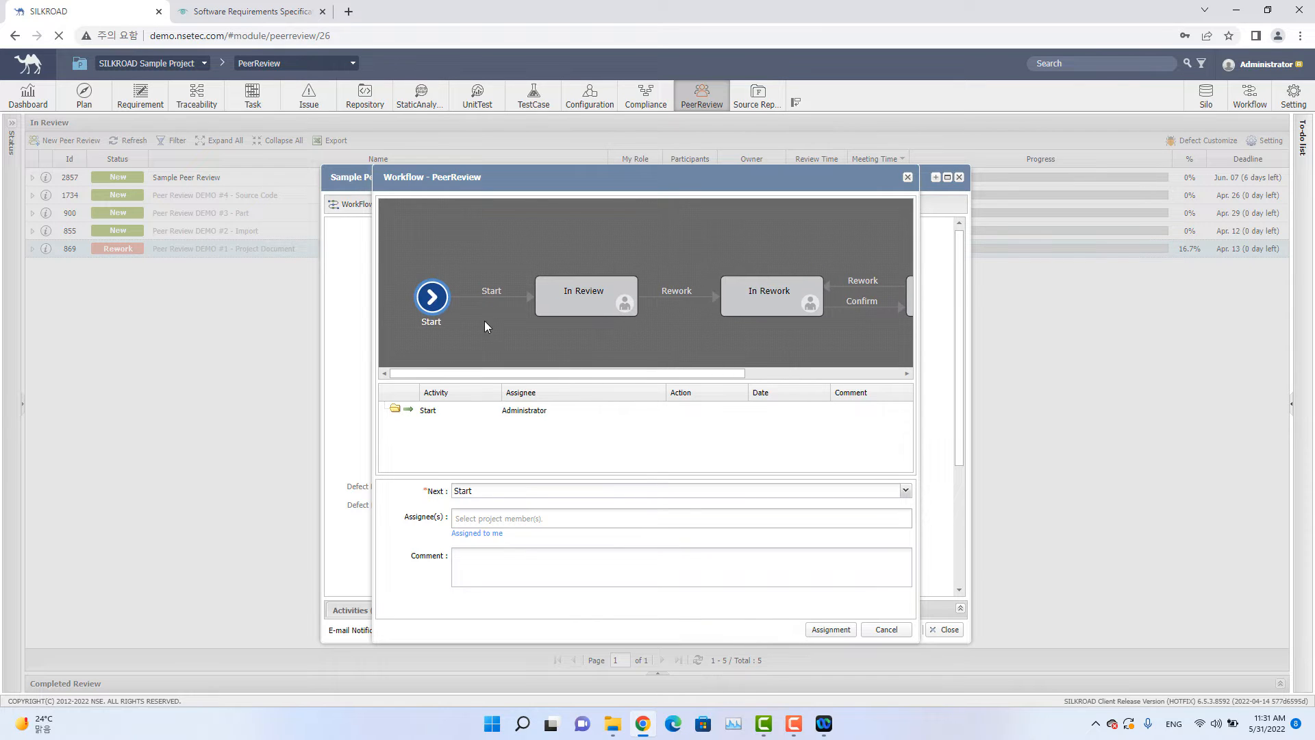
{"action": "left_click", "coordinate": [490, 519]}
{"action": "left_click", "coordinate": [502, 539]}
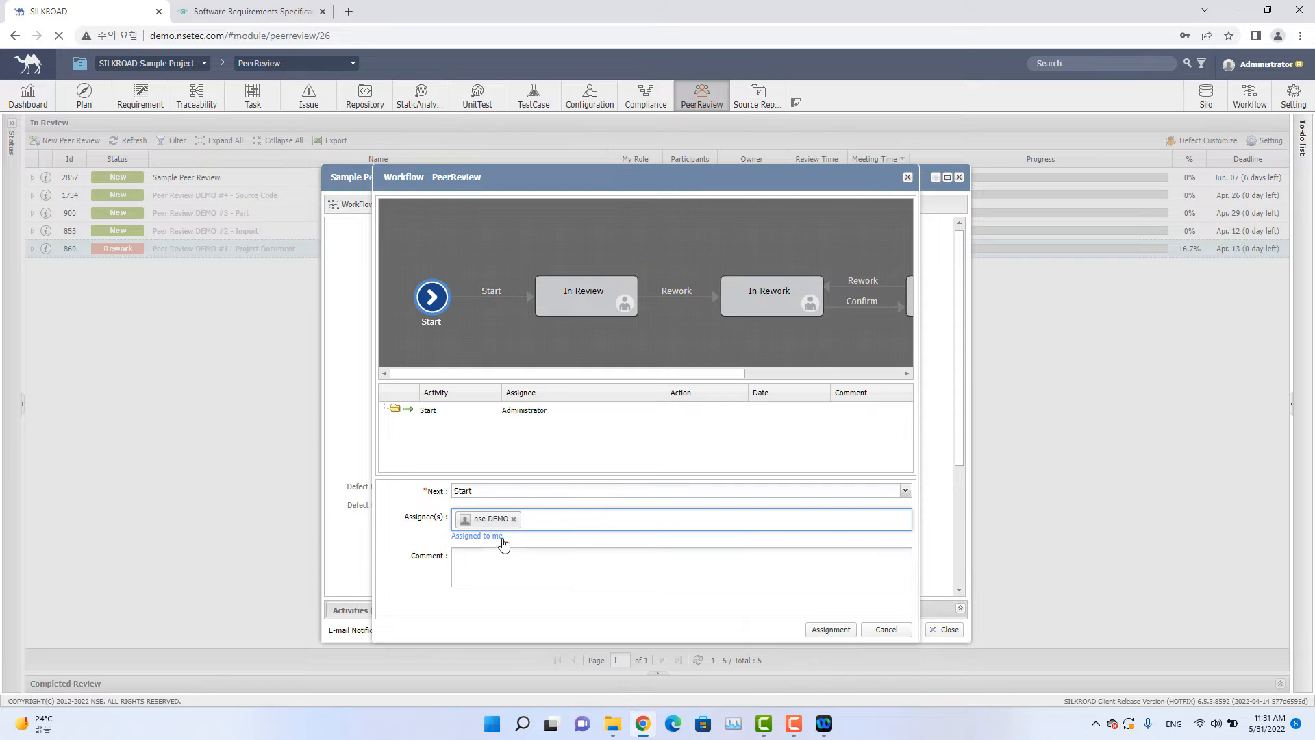
{"action": "left_click", "coordinate": [831, 629]}
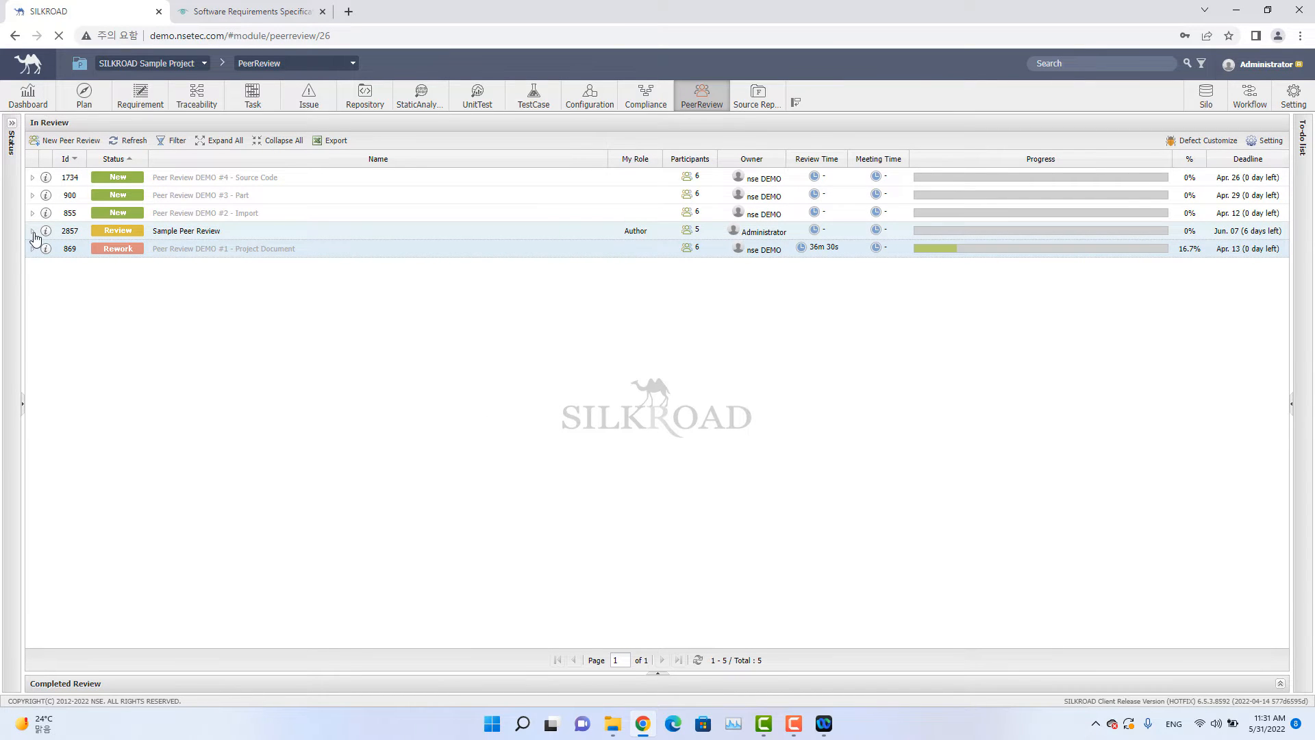
Open the Capture Training Sample material for review and highlight the SSS 001 requirement paragraph.
{"action": "left_click", "coordinate": [32, 232]}
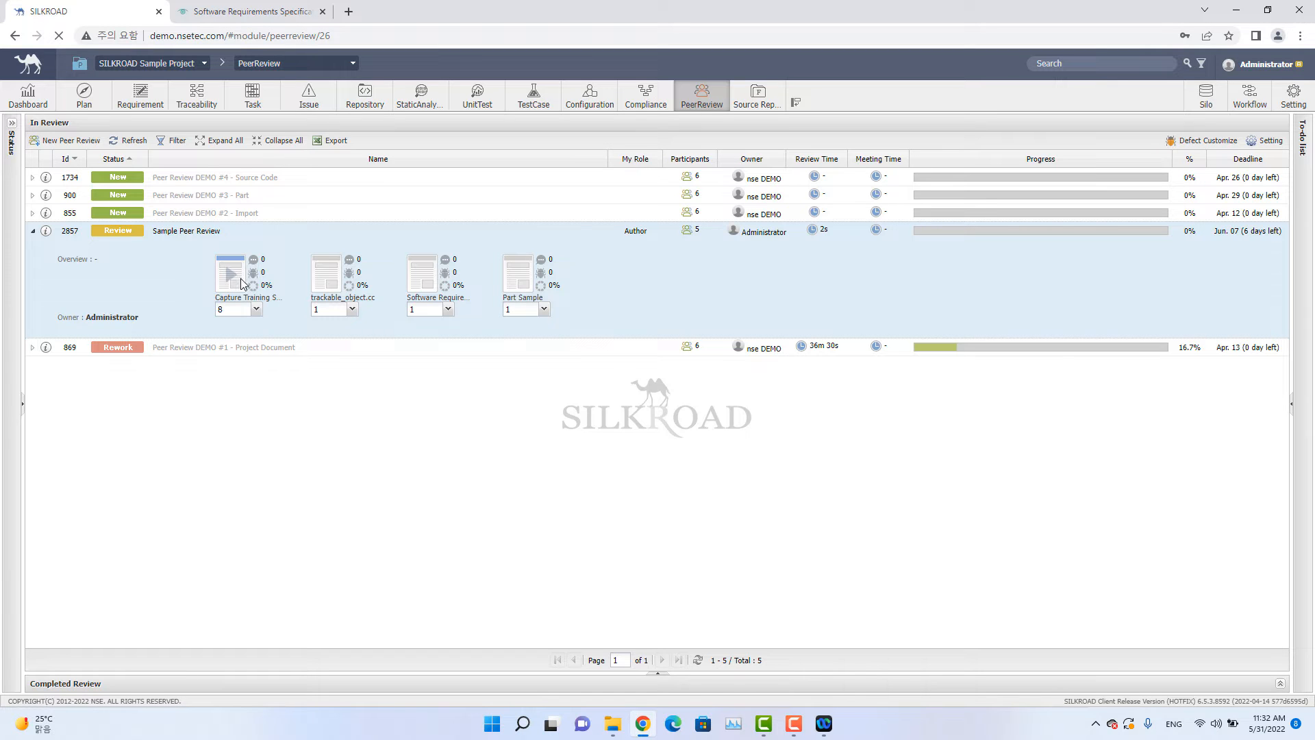
{"action": "left_click", "coordinate": [230, 287]}
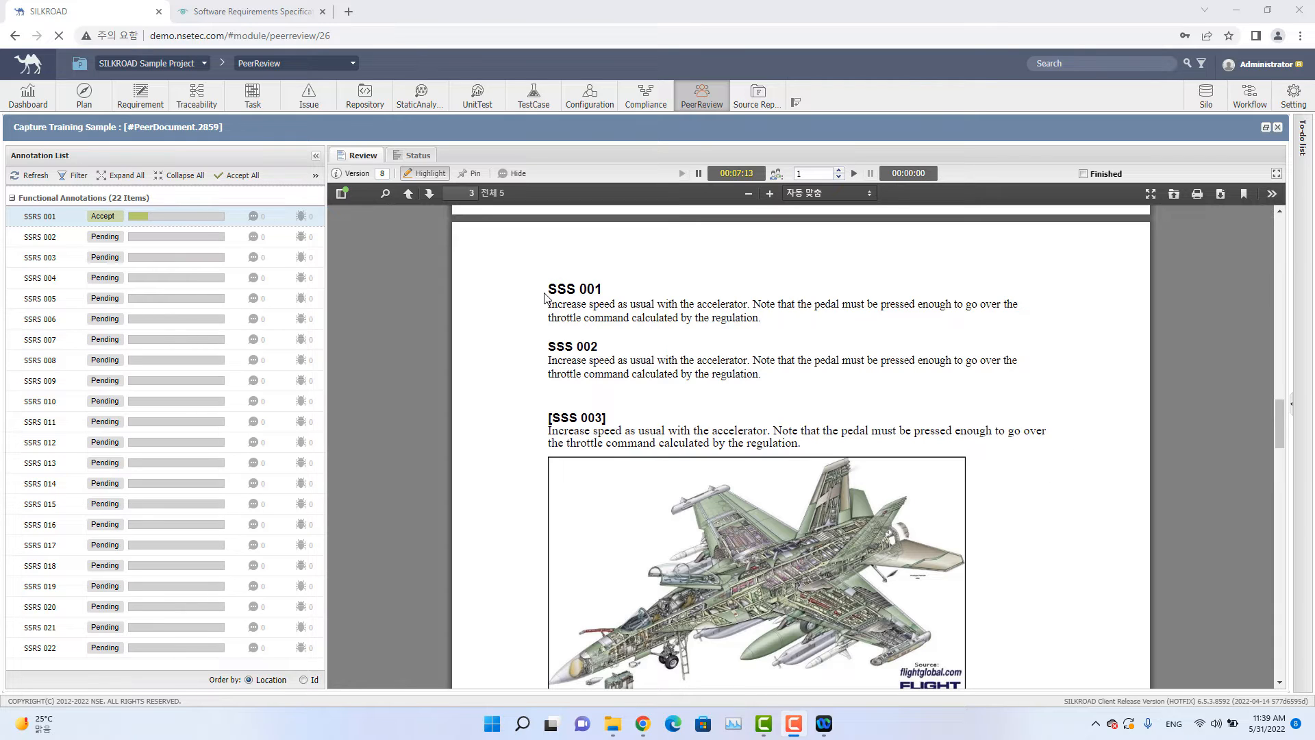
{"action": "left_click", "coordinate": [541, 298]}
{"action": "mouse_move", "coordinate": [548, 300]}
{"action": "left_mouse_down"}
{"action": "mouse_move", "coordinate": [669, 319]}
{"action": "mouse_move", "coordinate": [801, 445]}
{"action": "mouse_move", "coordinate": [762, 318]}
{"action": "left_mouse_up"}
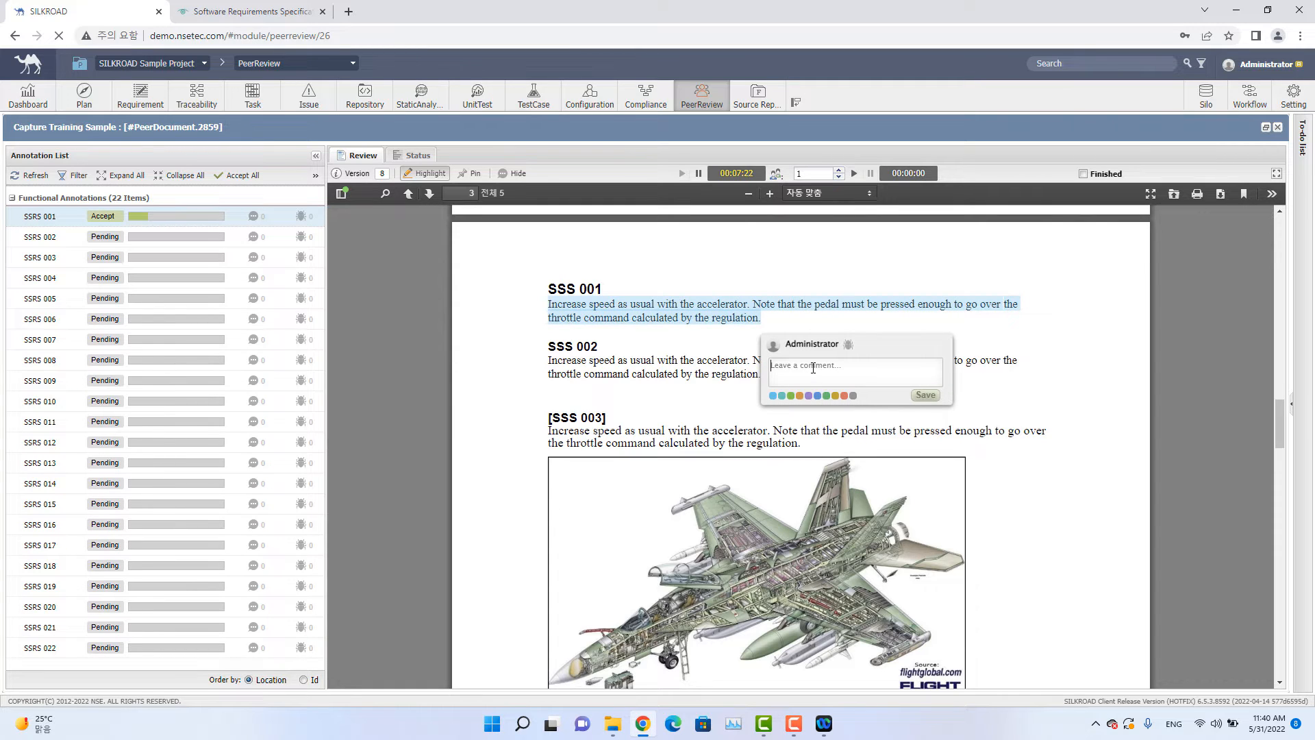
Save a red comment "Needs to be more specific" on the highlight with severity Major and type Infeasible.
{"action": "type", "text": "Needs to be more specific"}
{"action": "left_click", "coordinate": [846, 395]}
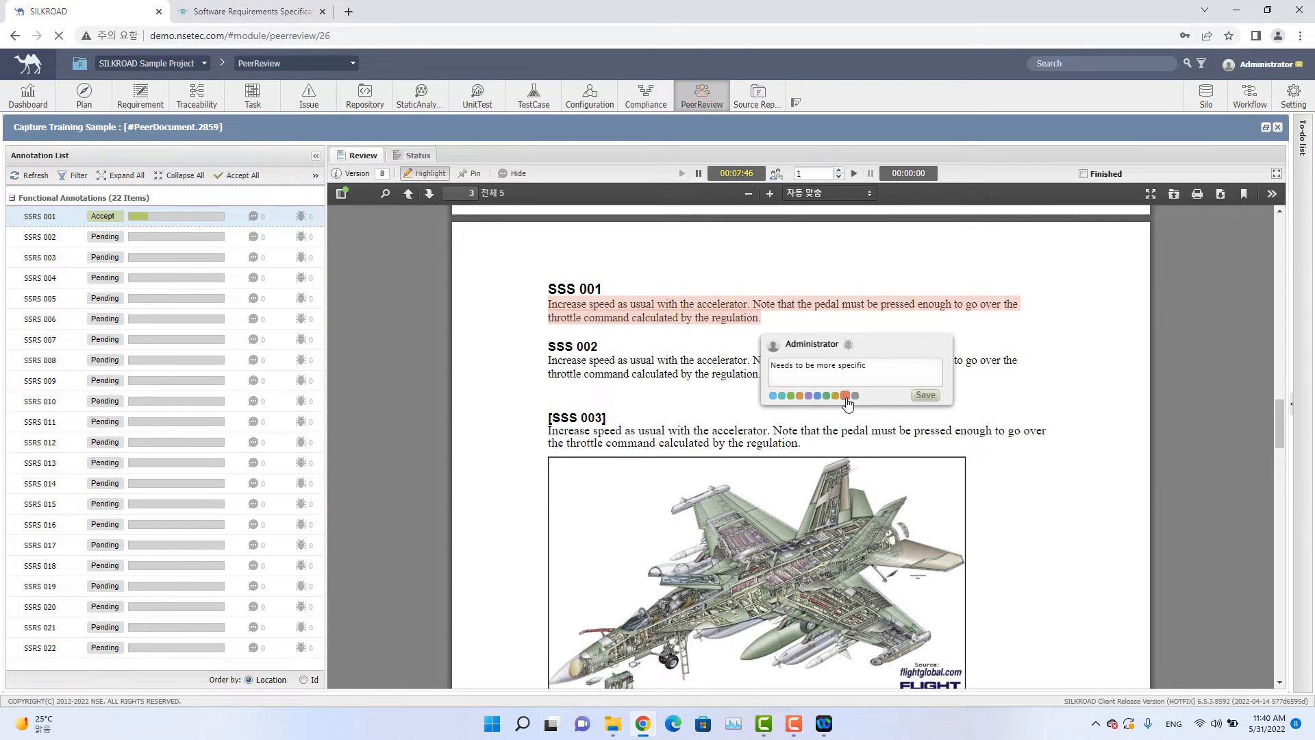
{"action": "left_click", "coordinate": [849, 346]}
{"action": "left_click", "coordinate": [854, 360]}
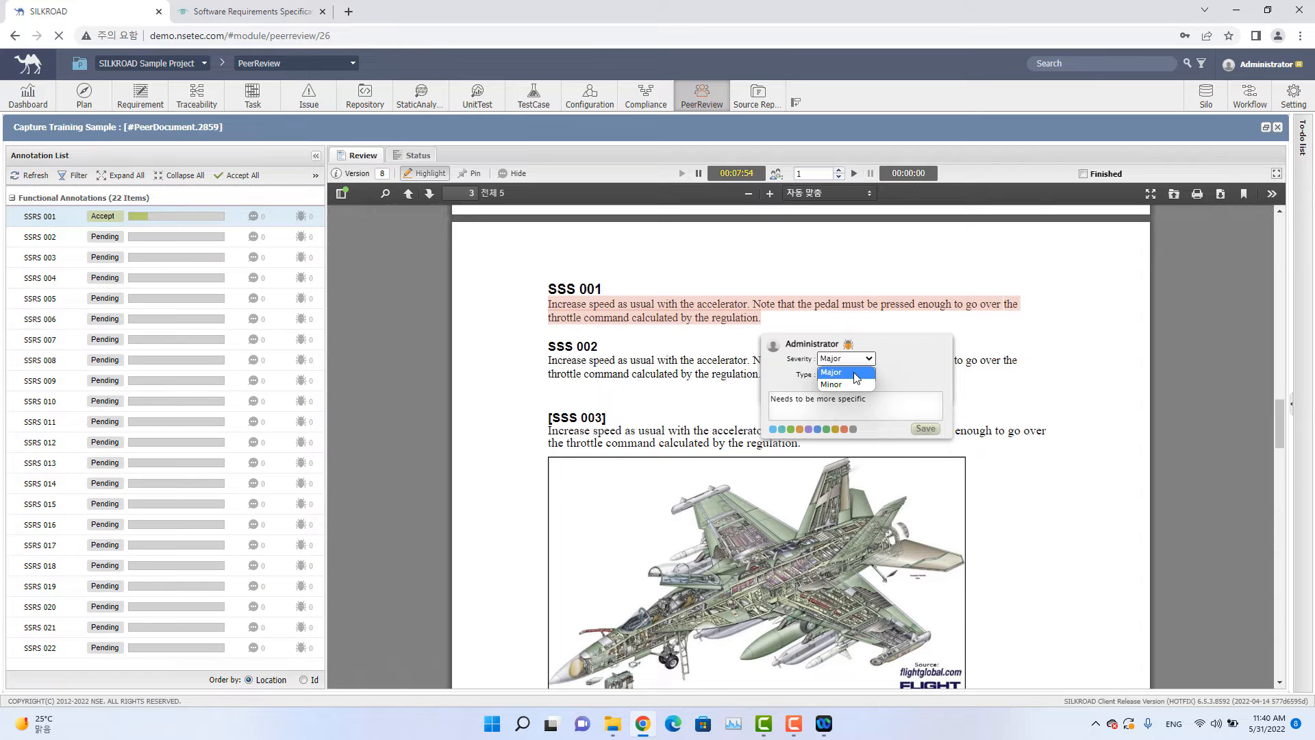
{"action": "left_click", "coordinate": [856, 373]}
{"action": "left_click", "coordinate": [856, 375]}
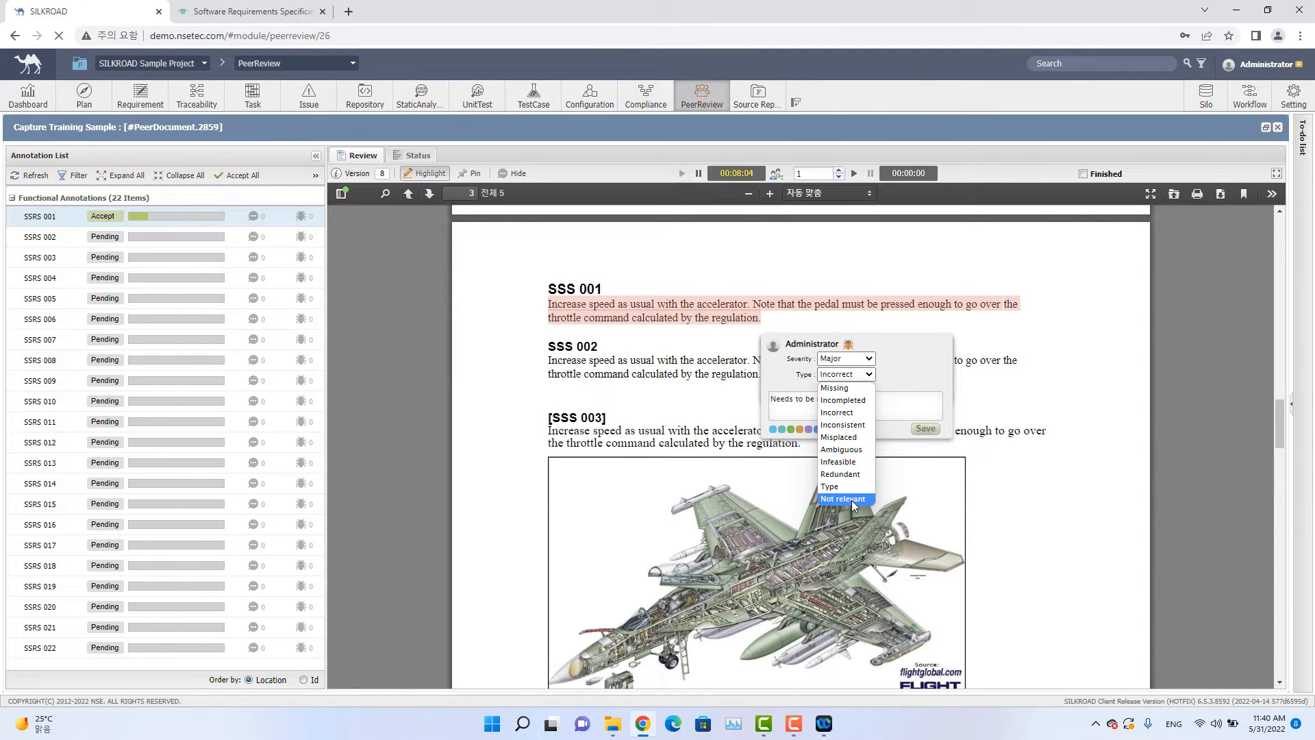
{"action": "left_click", "coordinate": [849, 463]}
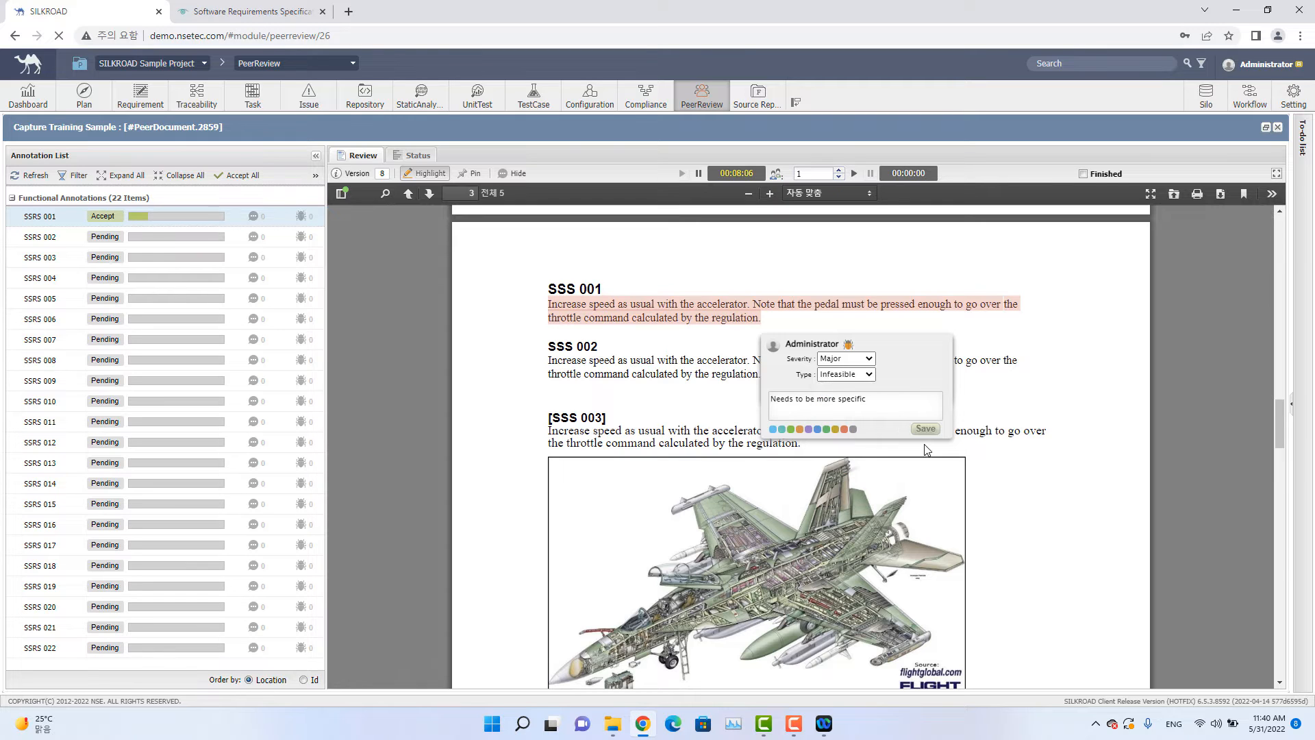
{"action": "left_click", "coordinate": [923, 429]}
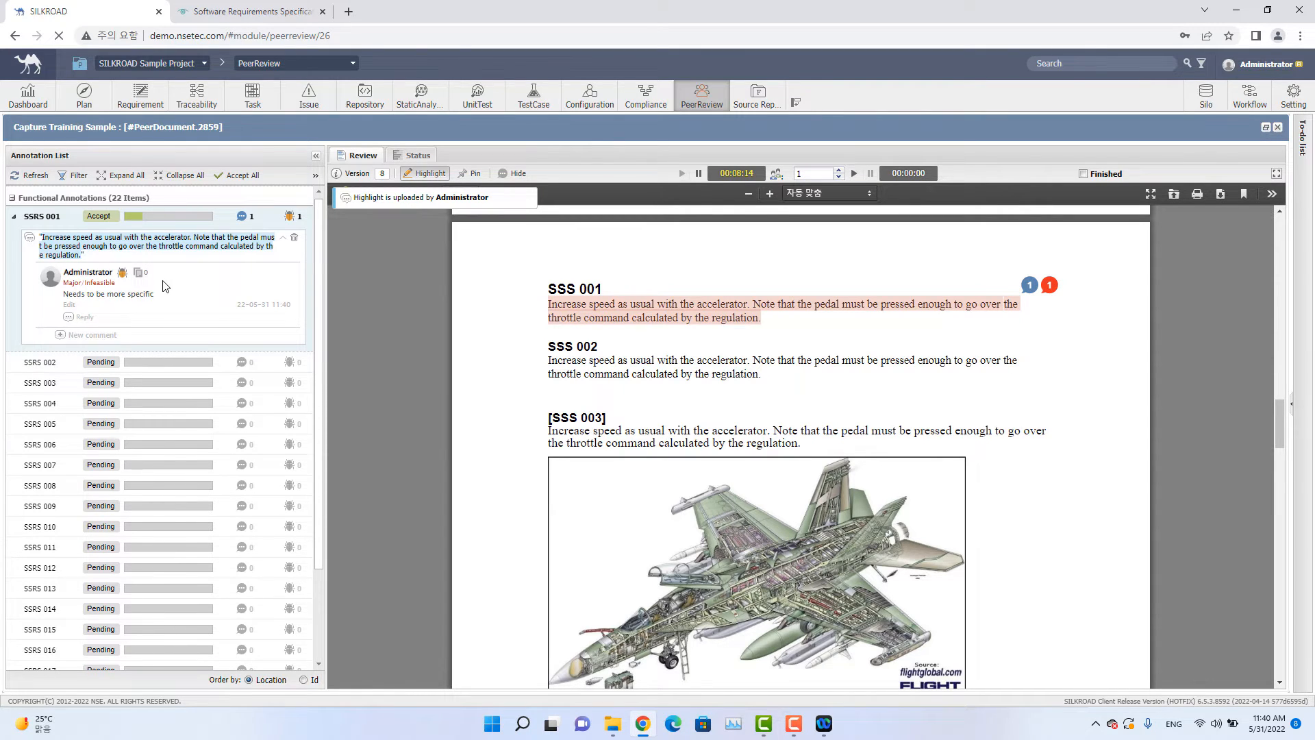
Examine the reviewer's annotation on SSRS 011 in the annotation list and document.
{"action": "left_click", "coordinate": [14, 218]}
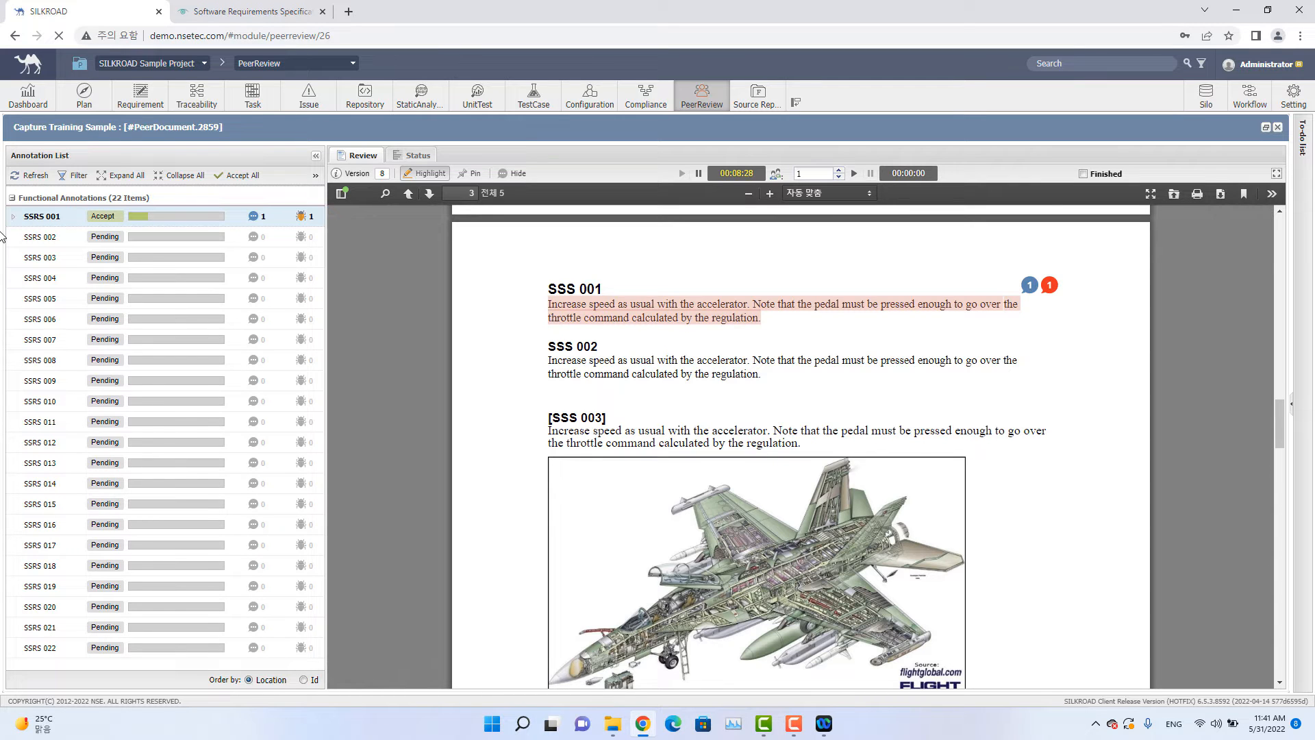
{"action": "left_click", "coordinate": [40, 236]}
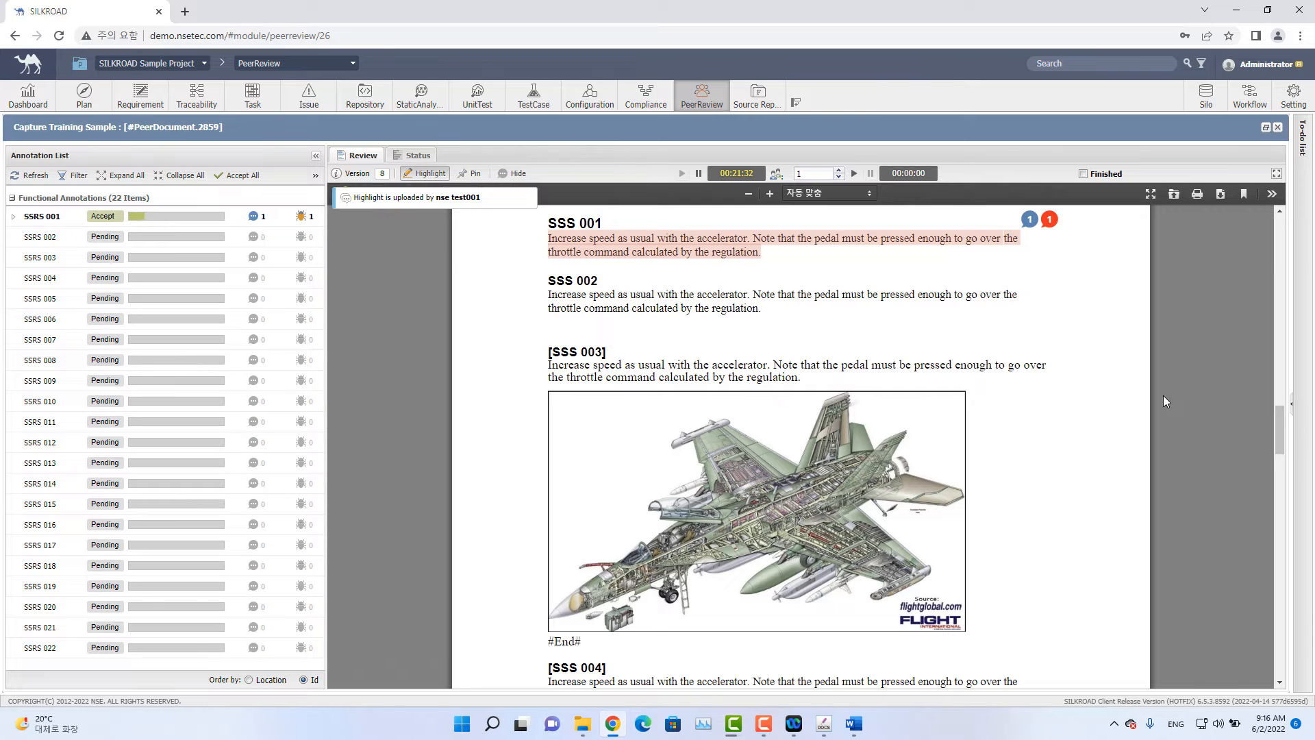
{"action": "left_click", "coordinate": [442, 203]}
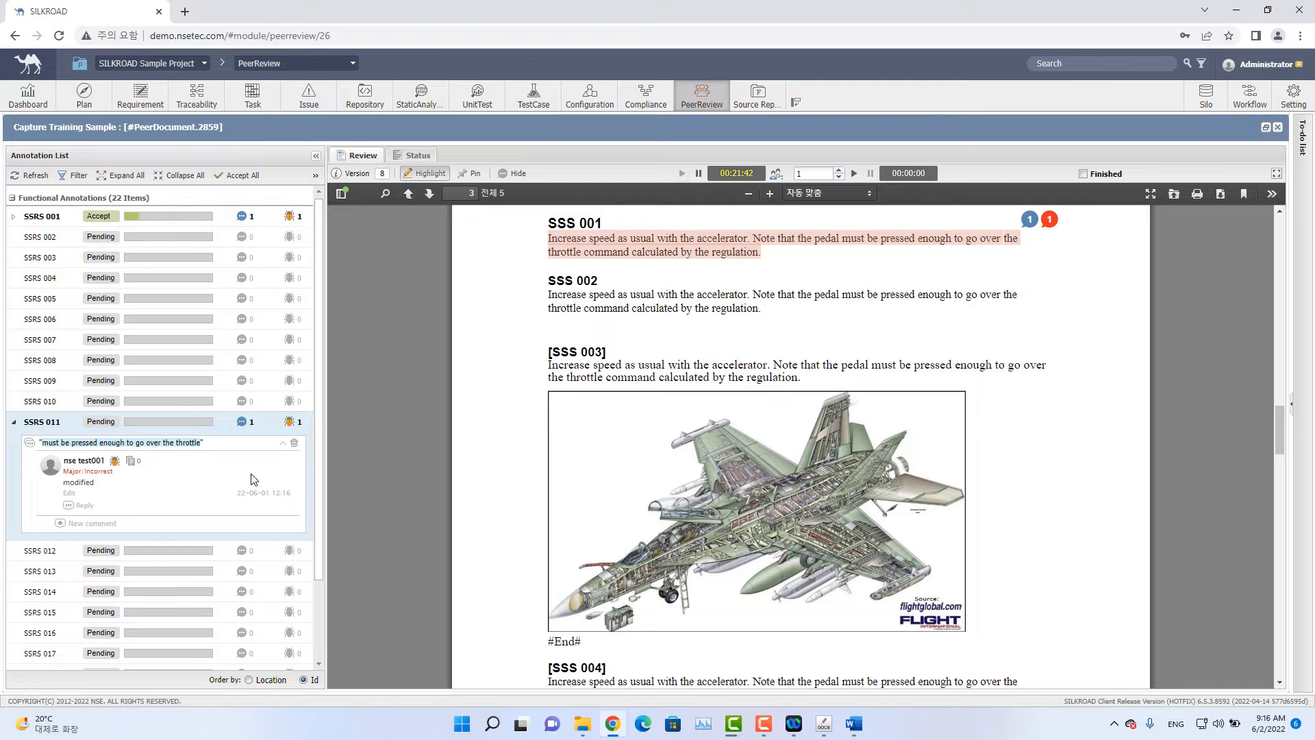
{"action": "double_click", "coordinate": [43, 423]}
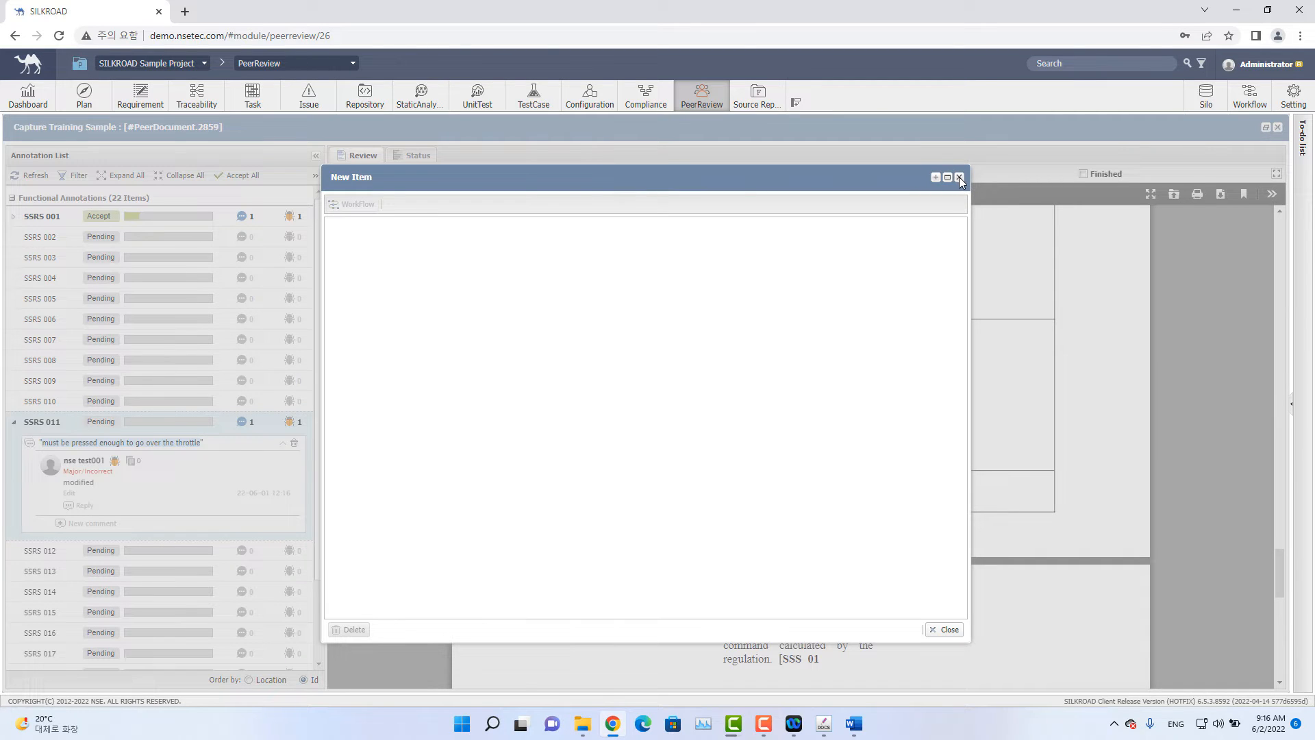
{"action": "left_click", "coordinate": [959, 177]}
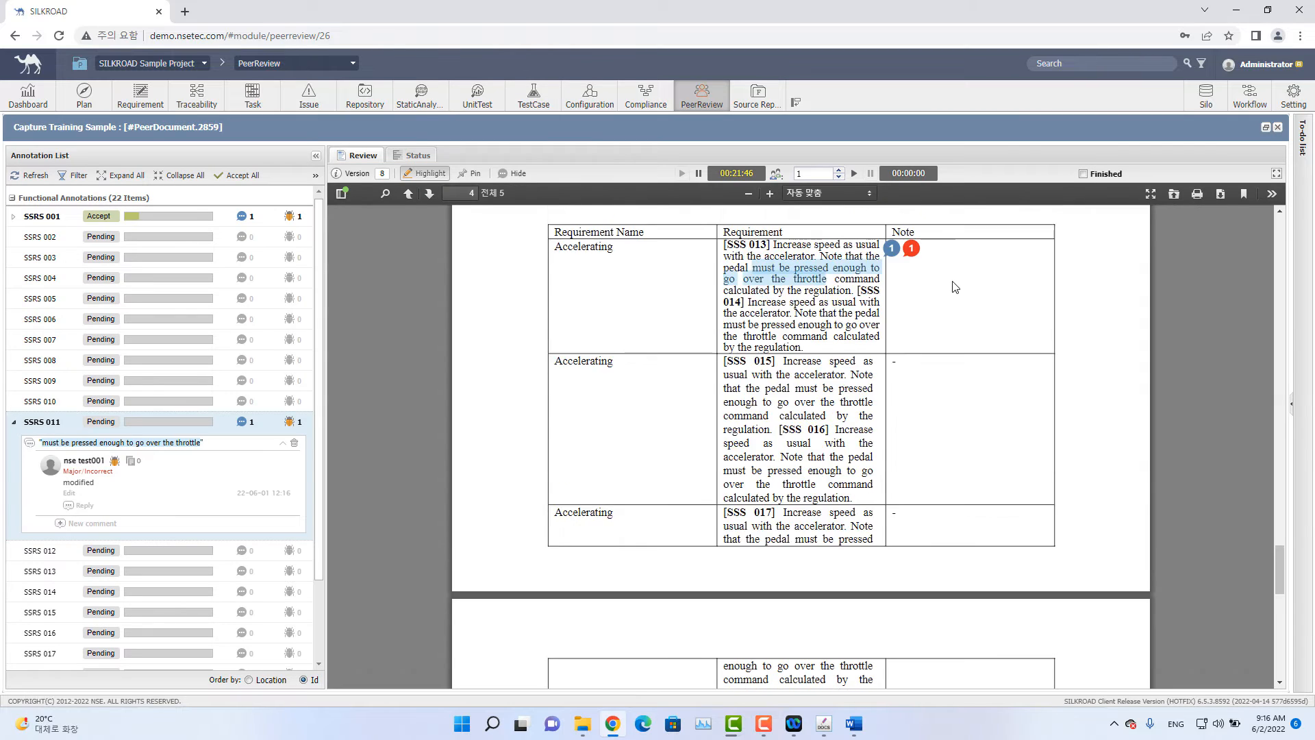
{"action": "scroll", "coordinate": [956, 286], "scroll_direction": "up", "scroll_amount": 2}
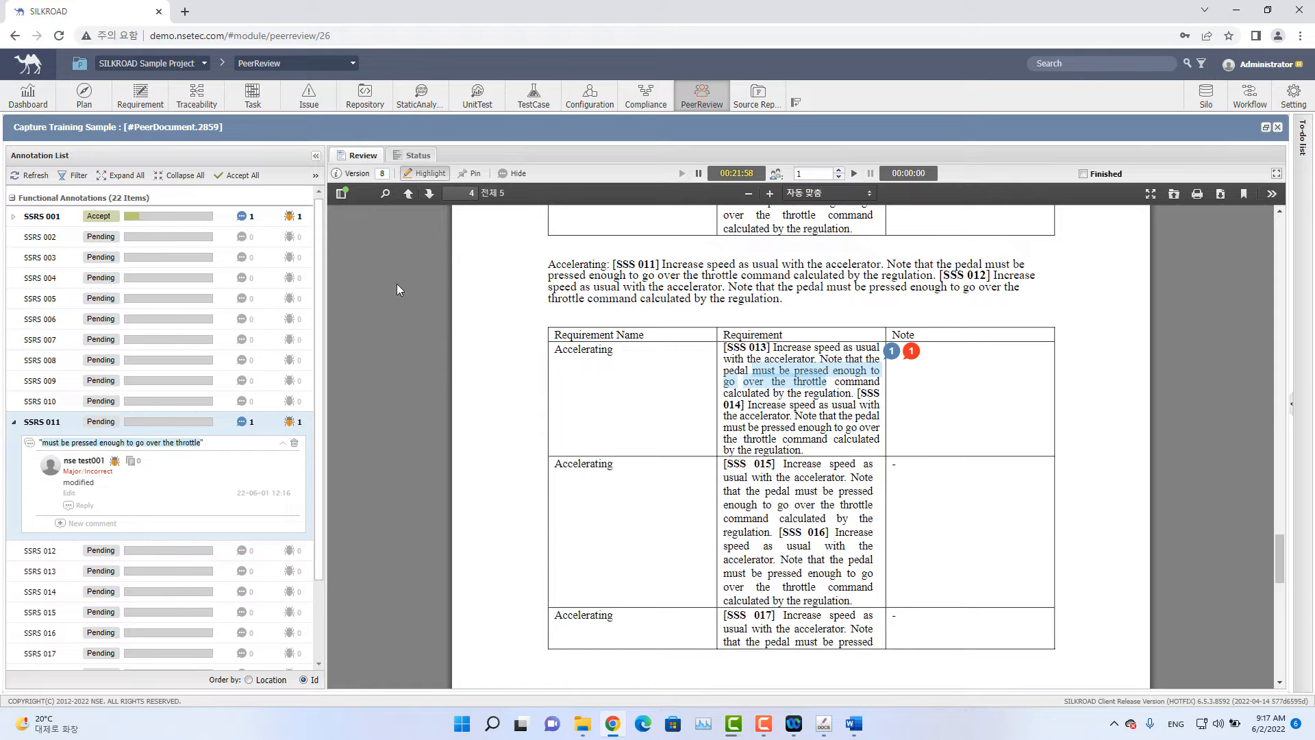
Examine the Accept and Rework status options for the SSRS 001 and SSRS 002 annotations, and collapse SSRS 011.
{"action": "left_click", "coordinate": [98, 216]}
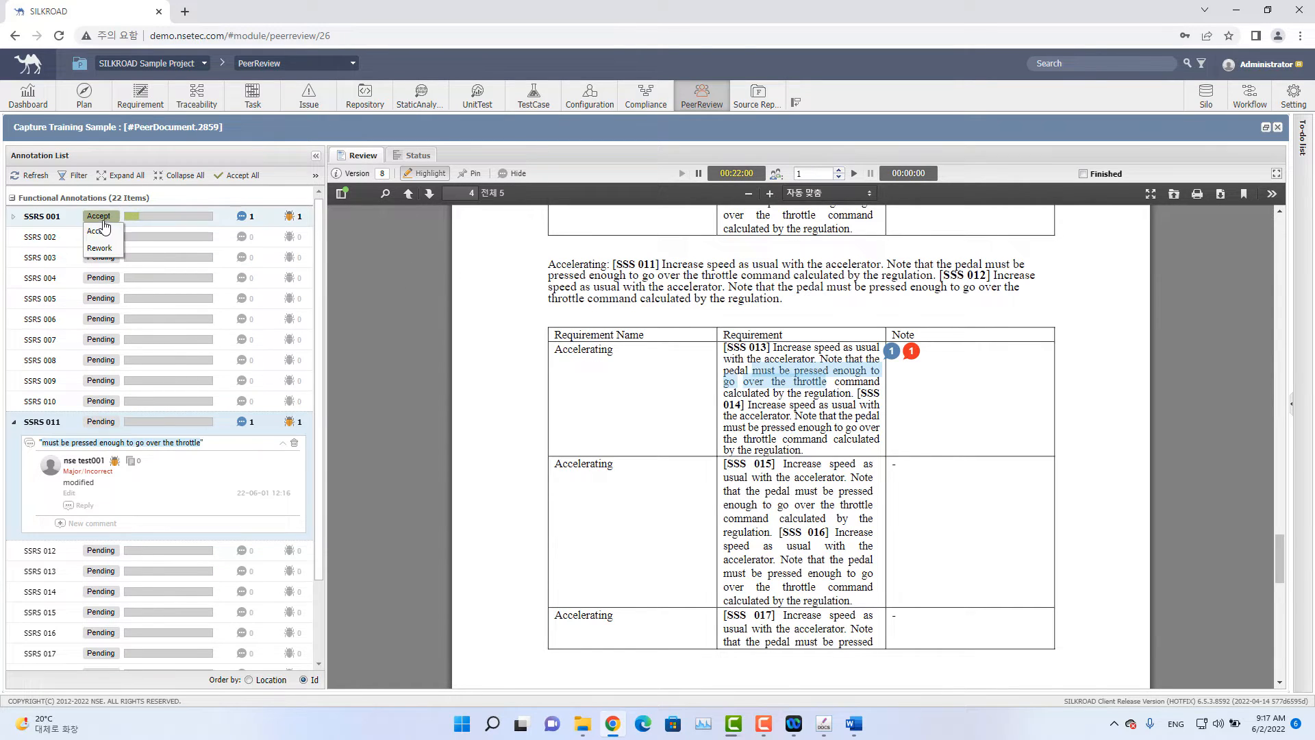
{"action": "left_click", "coordinate": [100, 236]}
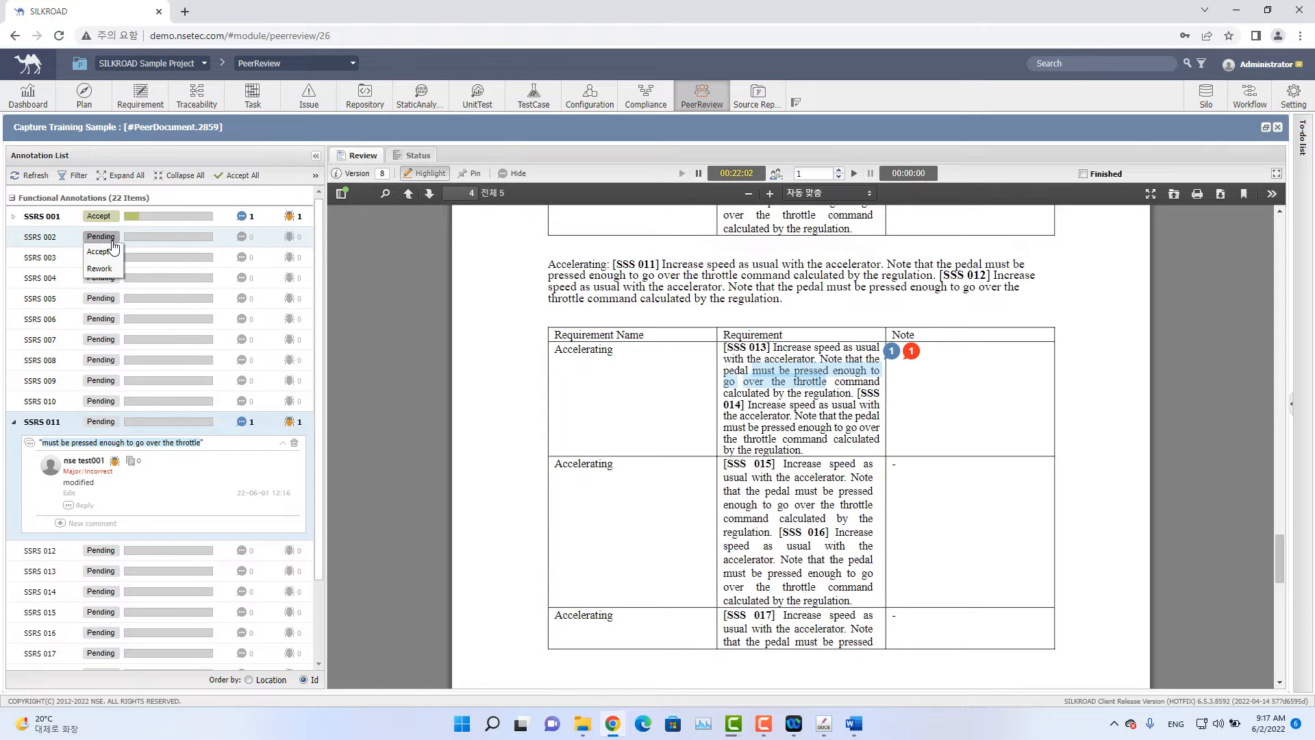
{"action": "left_click", "coordinate": [101, 277]}
{"action": "left_click", "coordinate": [105, 237]}
{"action": "left_click", "coordinate": [14, 422]}
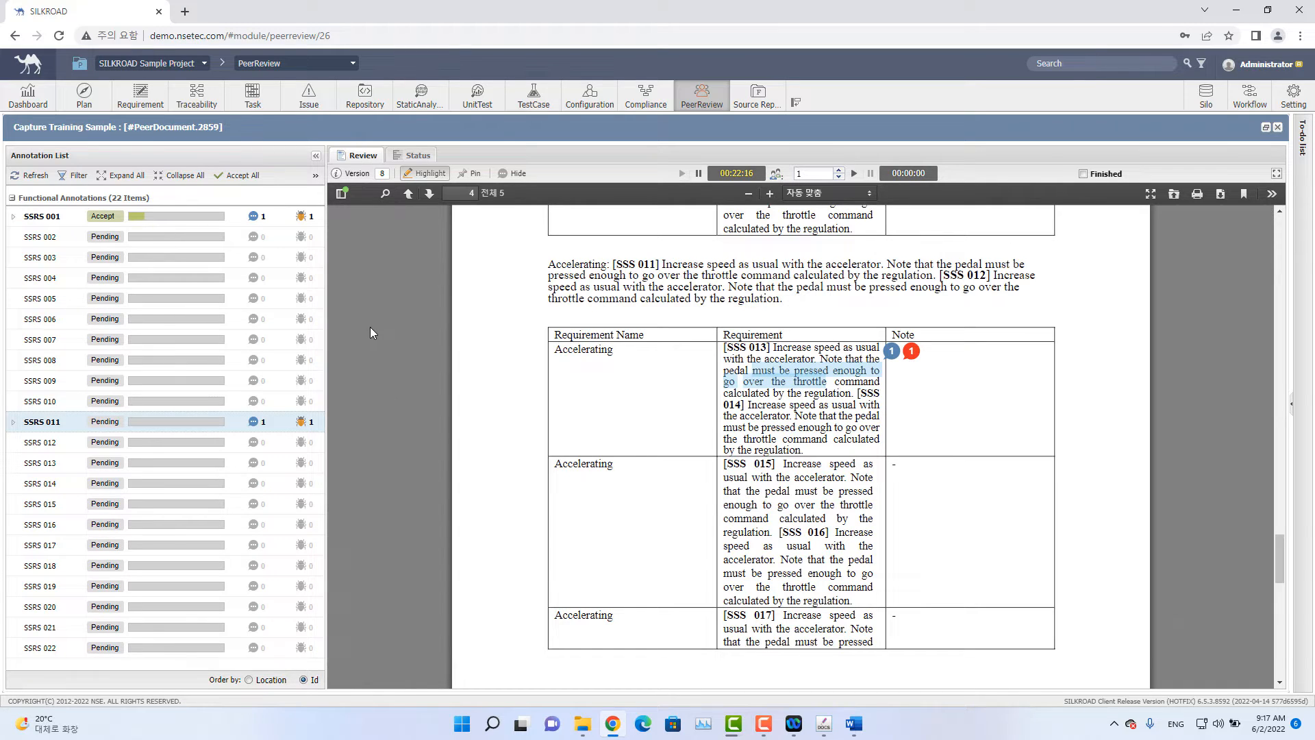
Refresh the annotation list, scroll the document back to SSS 001, and expand the SSRS 001 annotation.
{"action": "left_click", "coordinate": [32, 177]}
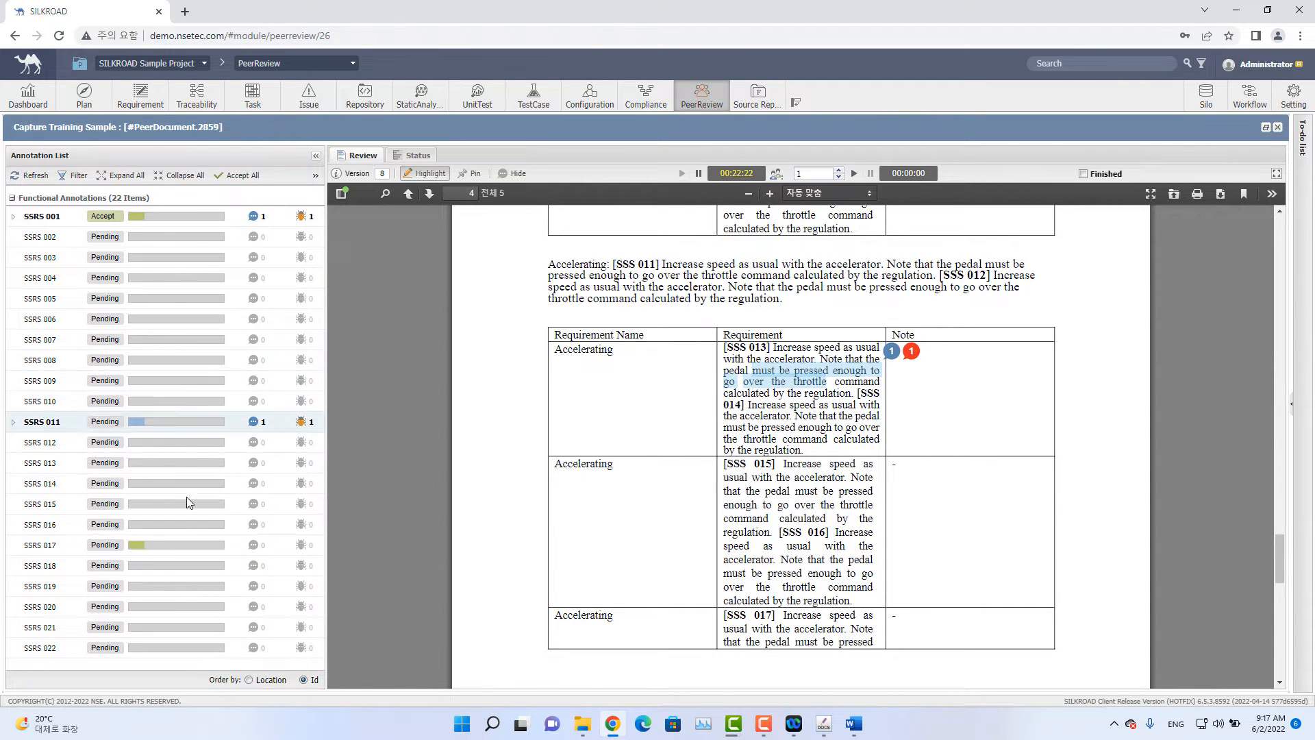
{"action": "left_click", "coordinate": [25, 176]}
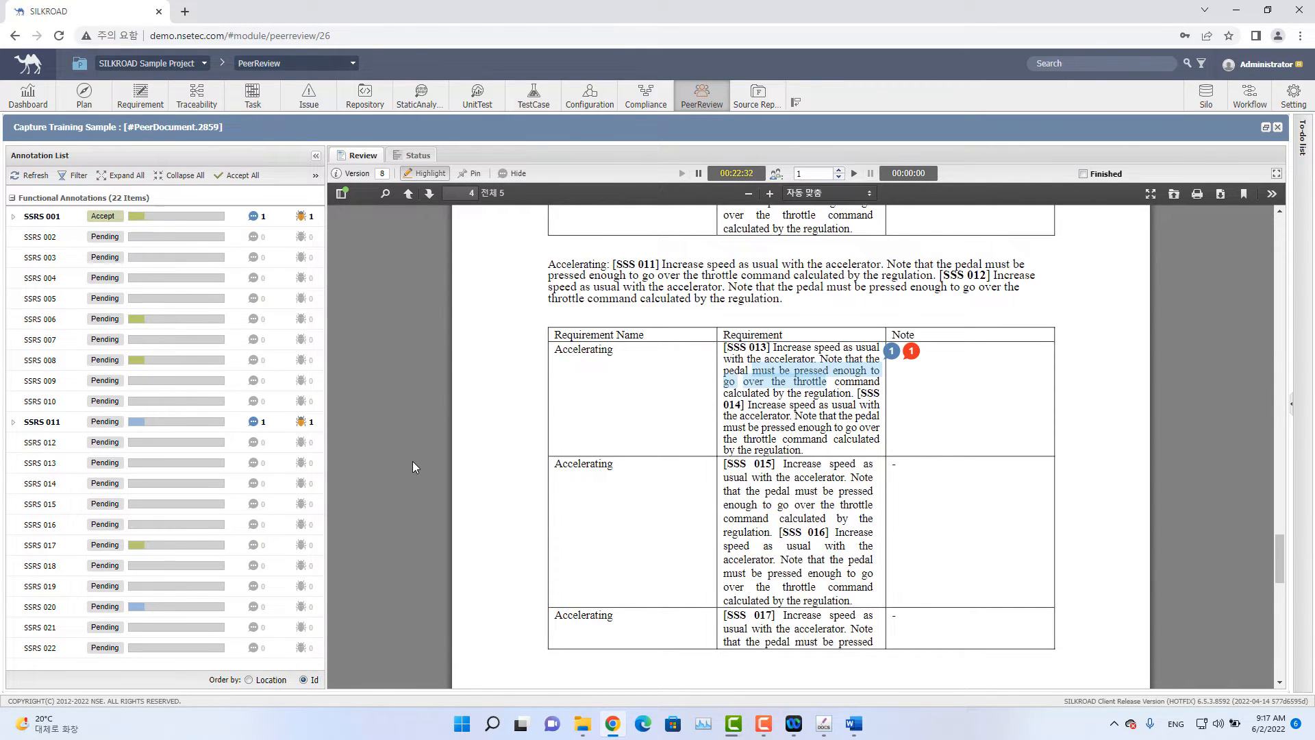
{"action": "scroll", "coordinate": [414, 458], "scroll_direction": "up", "scroll_amount": 10}
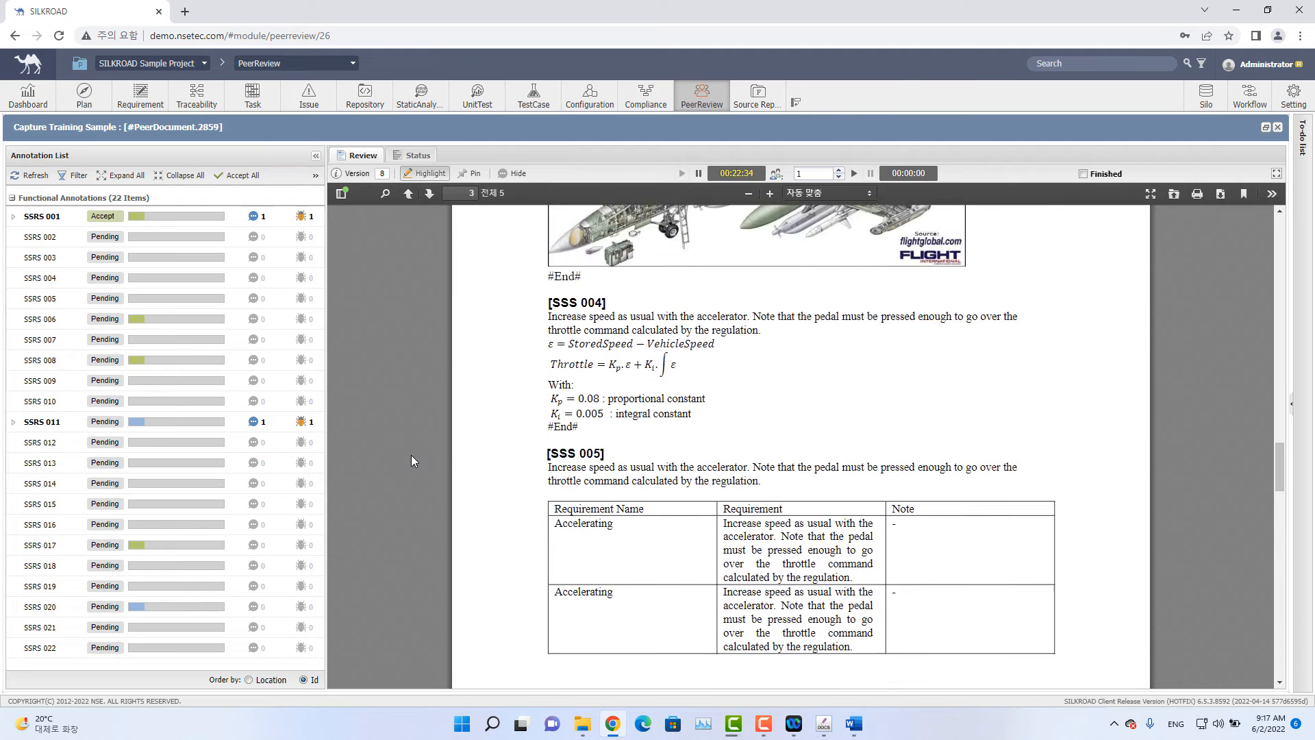
{"action": "scroll", "coordinate": [411, 455], "scroll_direction": "up", "scroll_amount": 8}
{"action": "scroll", "coordinate": [410, 461], "scroll_direction": "down", "scroll_amount": 3}
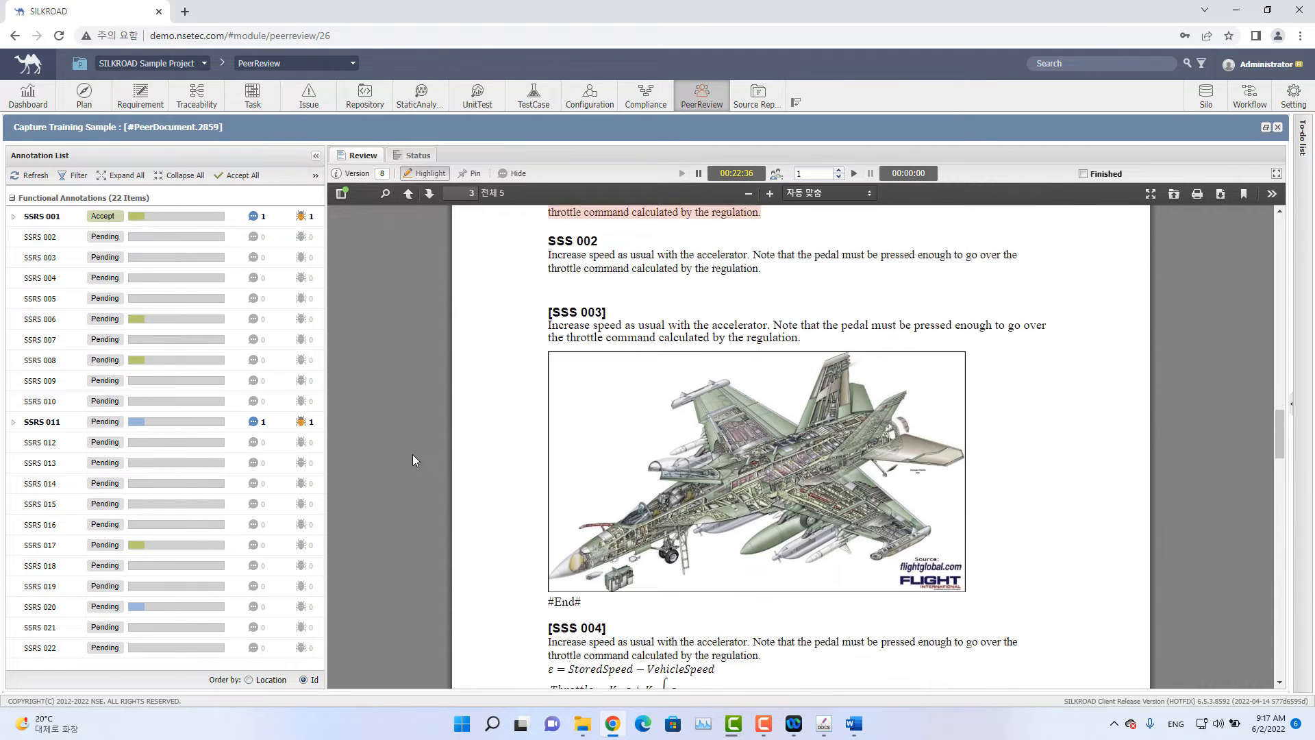
{"action": "scroll", "coordinate": [412, 459], "scroll_direction": "up", "scroll_amount": 2}
{"action": "scroll", "coordinate": [405, 456], "scroll_direction": "down", "scroll_amount": 2}
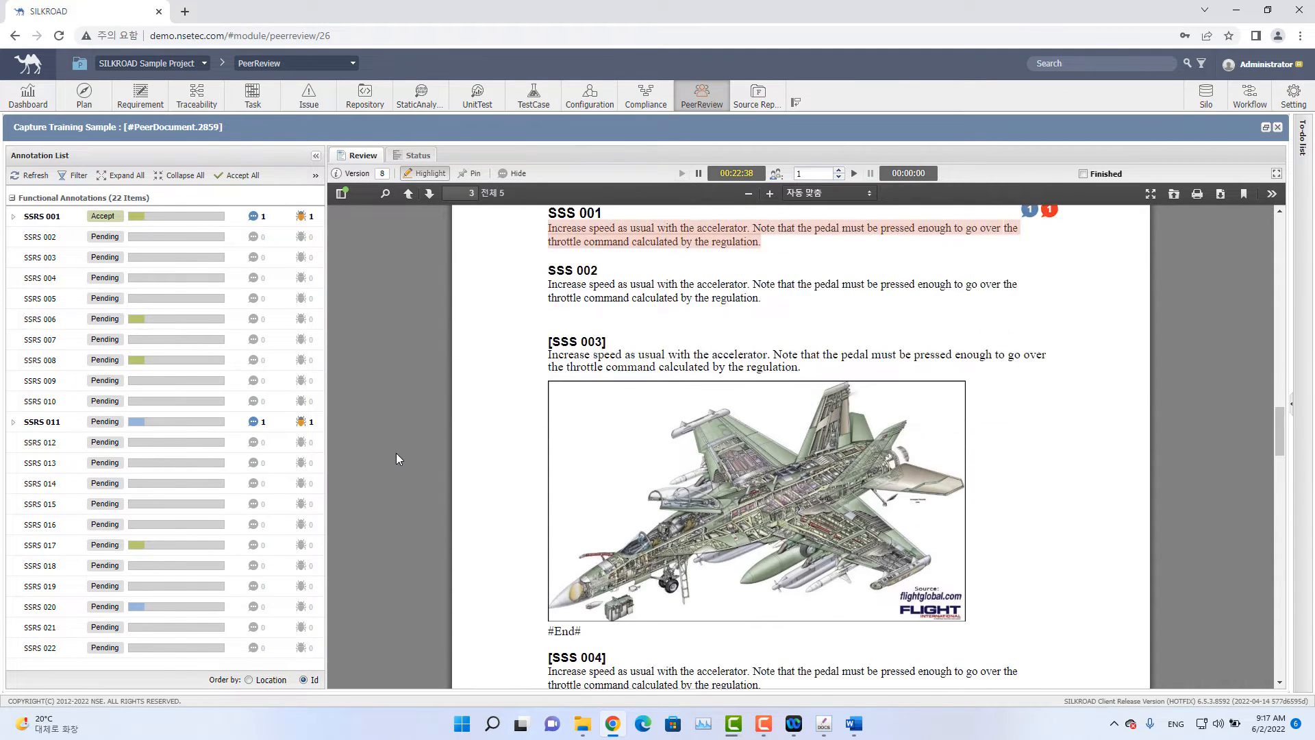
{"action": "scroll", "coordinate": [397, 453], "scroll_direction": "up", "scroll_amount": 1}
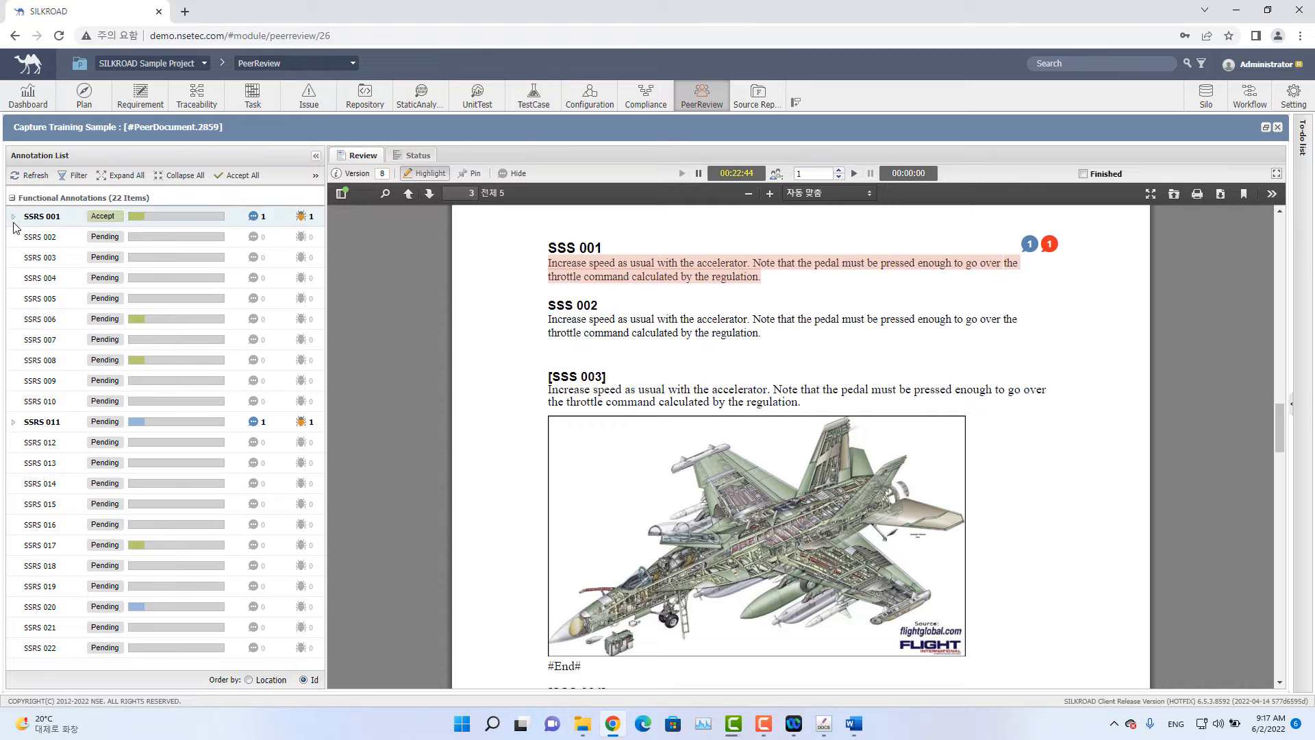
{"action": "left_click", "coordinate": [13, 219]}
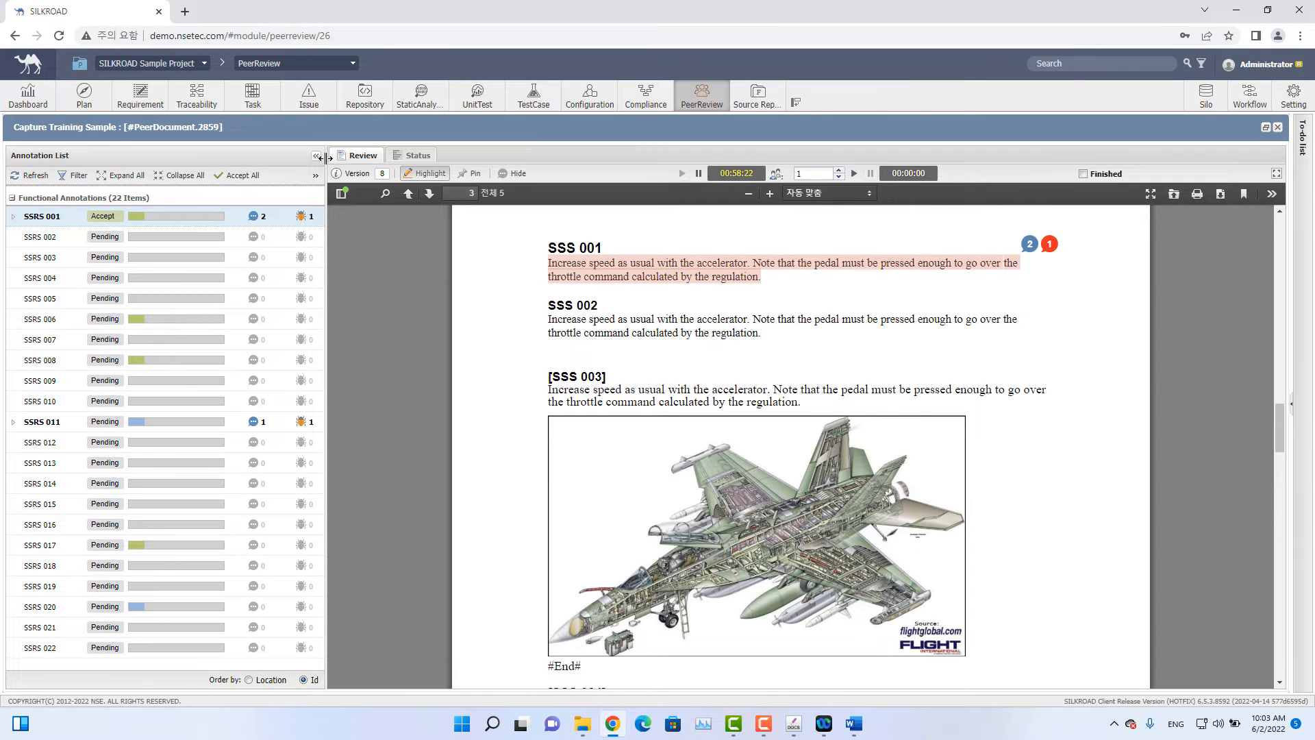
Widen the annotation list and accept all annotations at once.
{"action": "left_click_drag", "start_coordinate": [327, 159], "coordinate": [357, 164]}
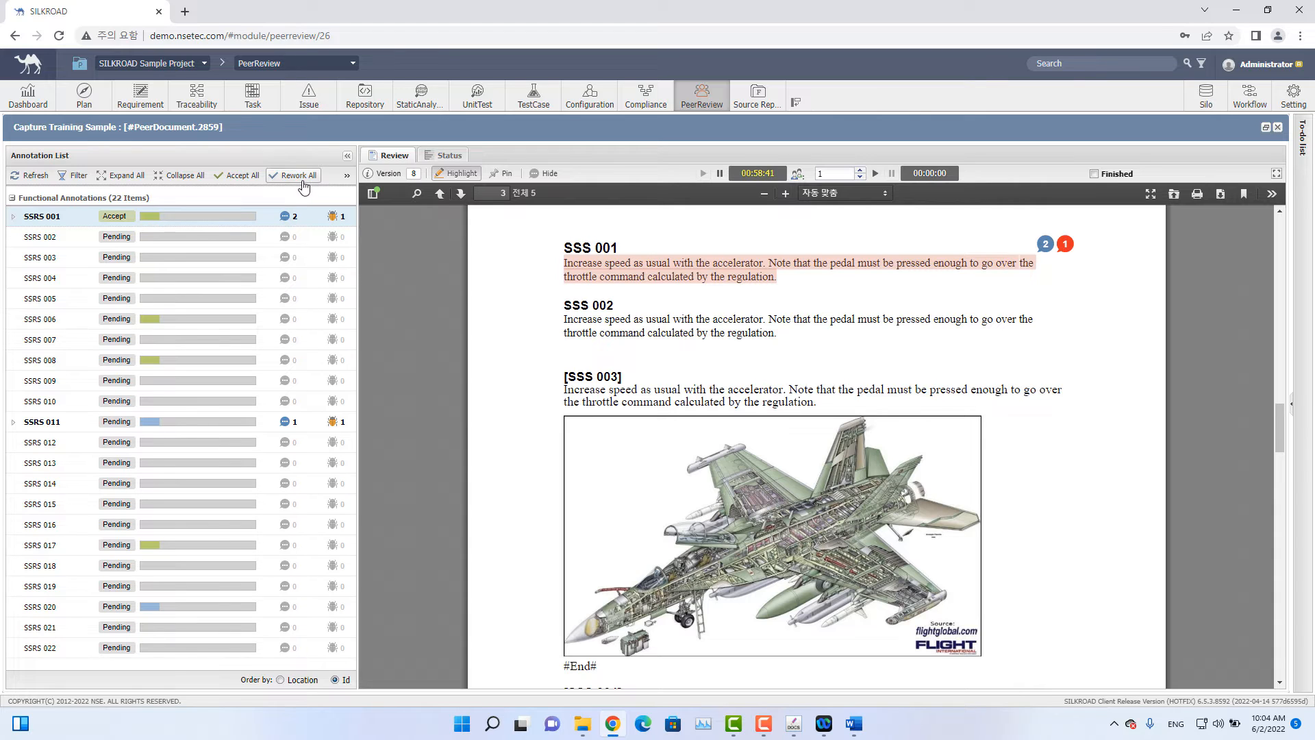
{"action": "left_click", "coordinate": [247, 180]}
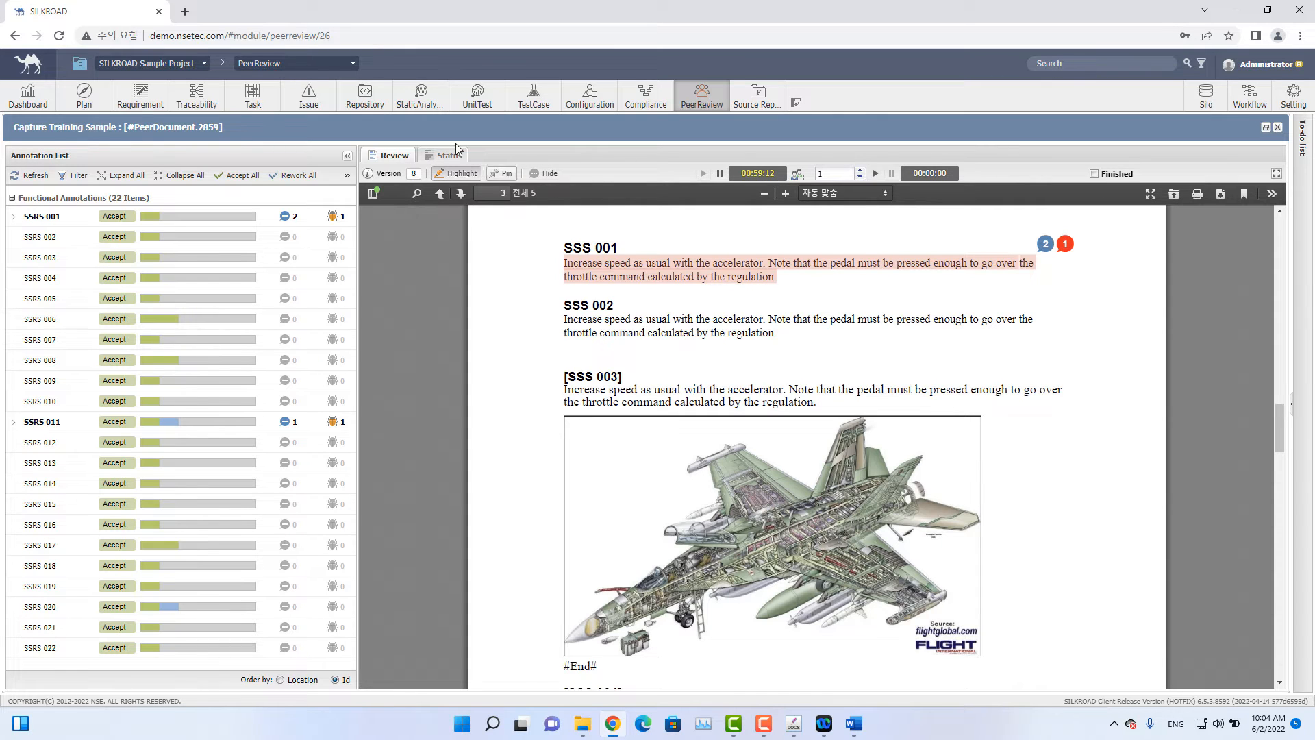
Set the participant count beside the meeting timer to 7.
{"action": "left_click", "coordinate": [442, 156]}
{"action": "key", "text": "BackSpace"}
{"action": "type", "text": "7"}
Try to highlight the SSS 002 requirement paragraph.
{"action": "left_click", "coordinate": [470, 176]}
{"action": "left_click", "coordinate": [465, 179]}
{"action": "left_click_drag", "start_coordinate": [786, 340], "coordinate": [567, 321]}
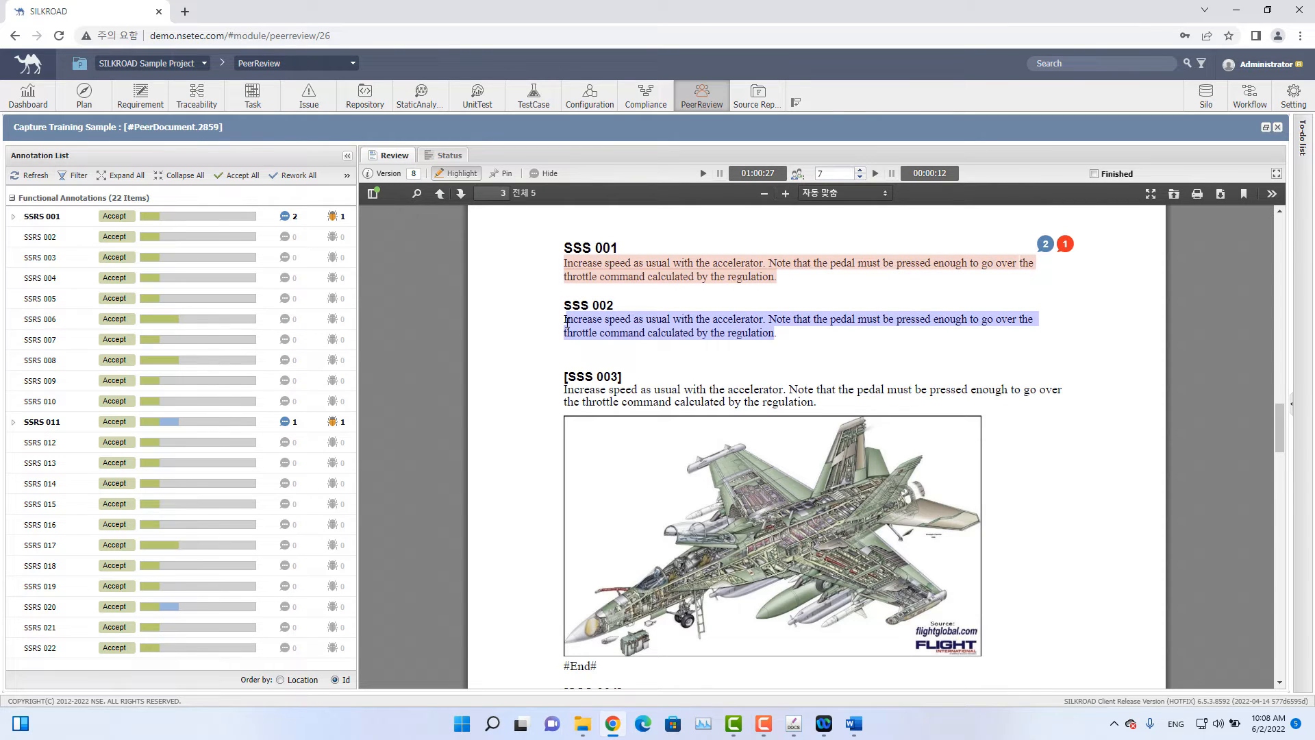
{"action": "left_click_drag", "start_coordinate": [567, 321], "coordinate": [567, 321]}
{"action": "left_click", "coordinate": [783, 336]}
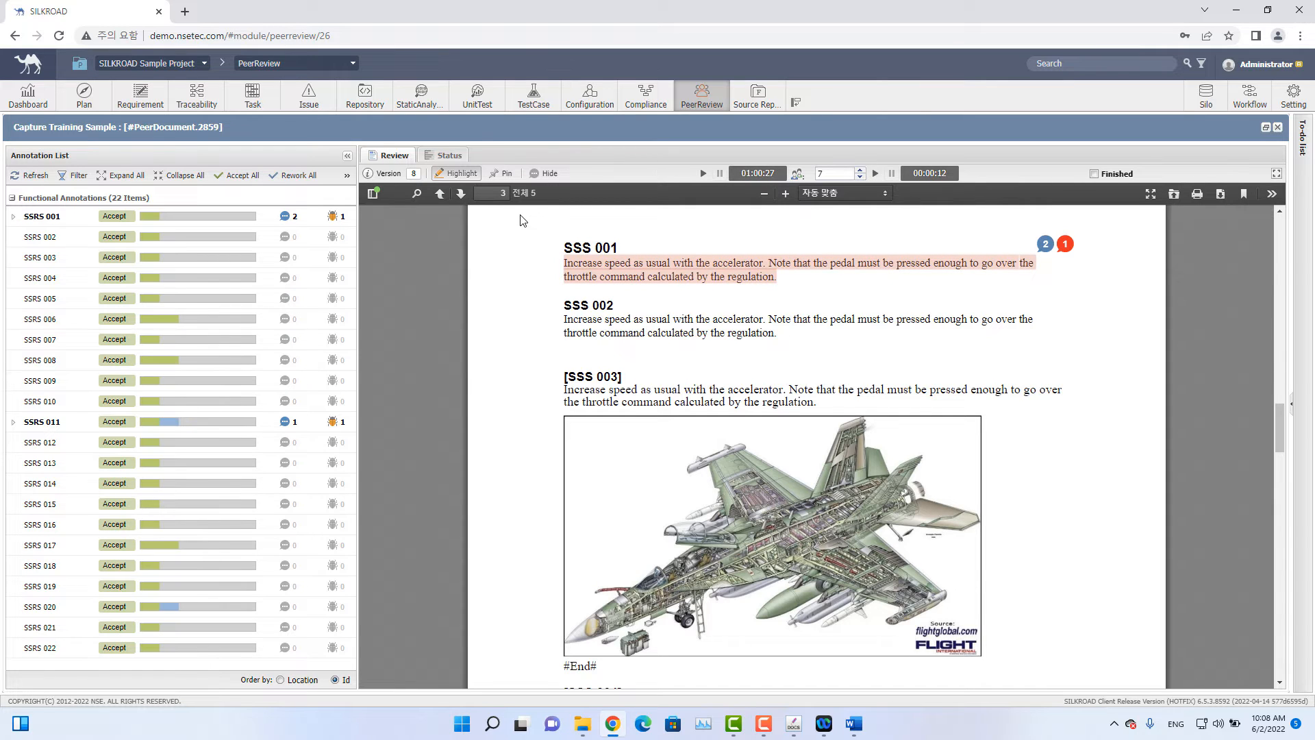
Try to pin a comment onto the aircraft image below SSS 003.
{"action": "left_click", "coordinate": [507, 174]}
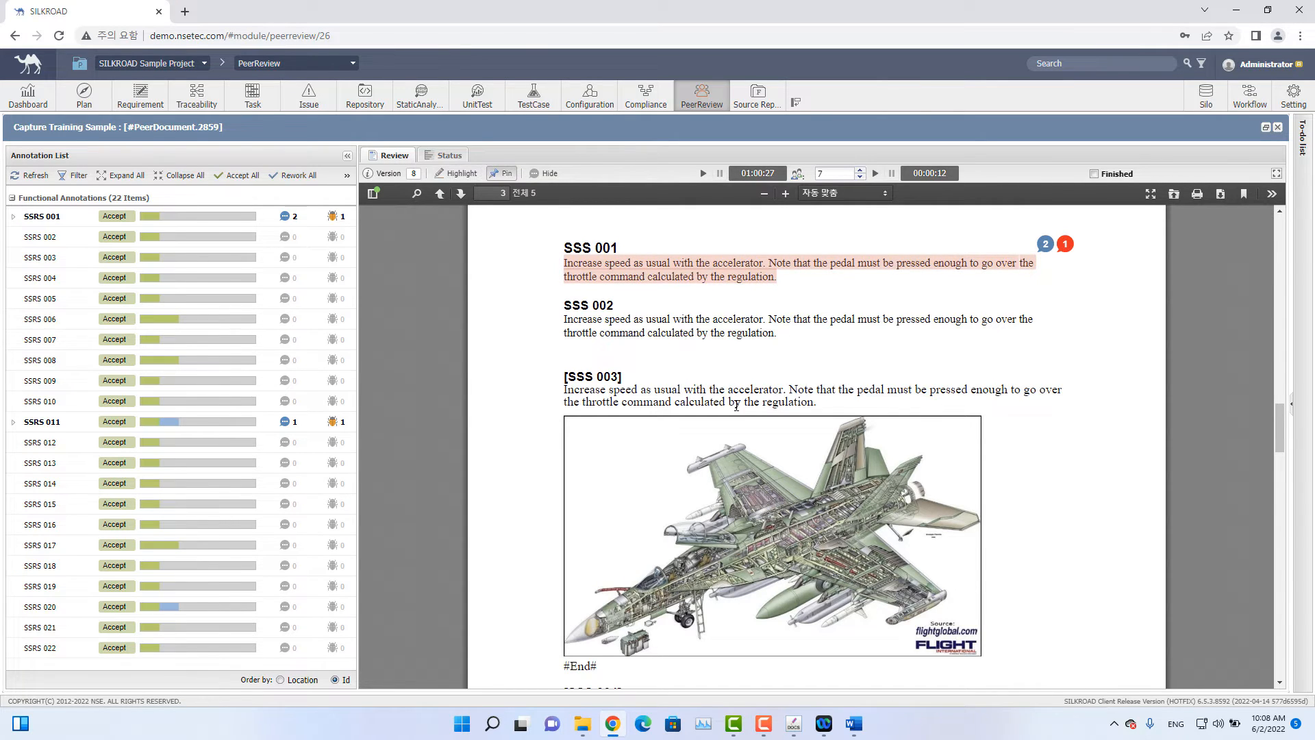
{"action": "left_click", "coordinate": [499, 174]}
{"action": "left_click", "coordinate": [664, 515]}
{"action": "left_click", "coordinate": [659, 511]}
{"action": "left_click", "coordinate": [658, 510]}
{"action": "left_click", "coordinate": [659, 510]}
{"action": "left_click", "coordinate": [659, 509]}
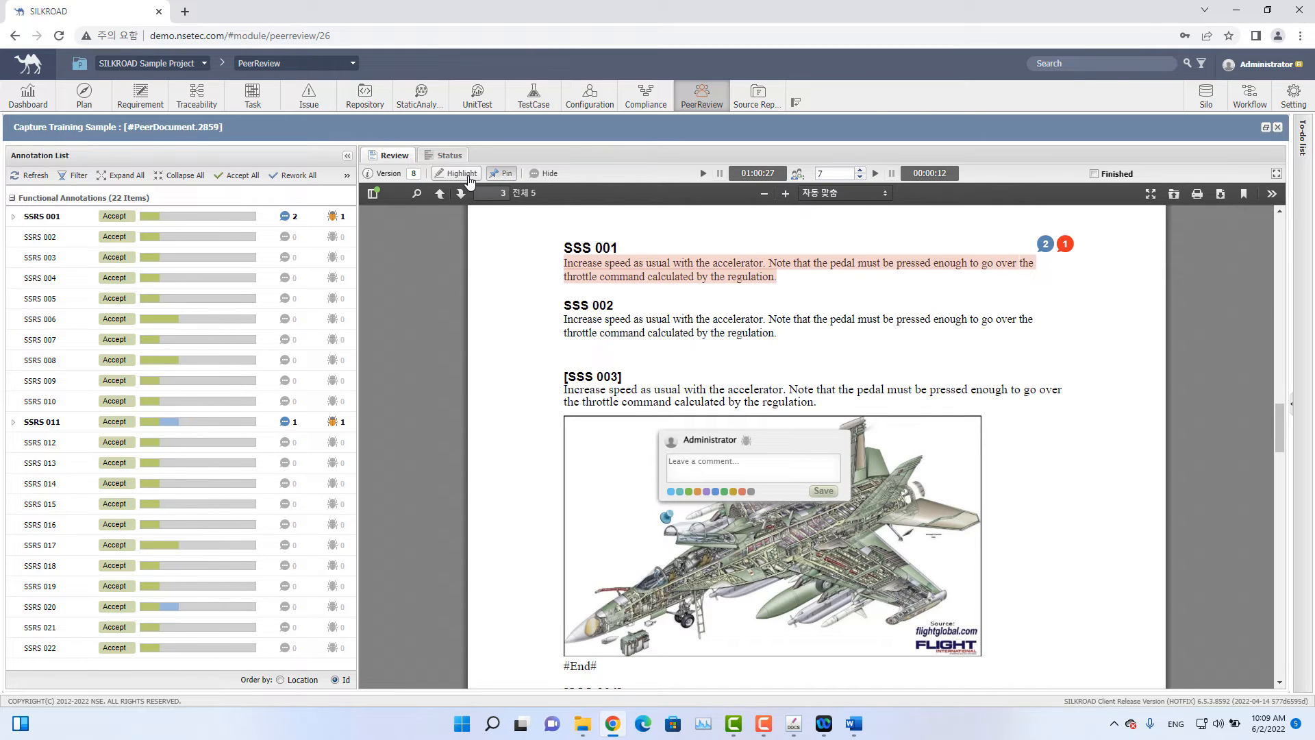
{"action": "left_click", "coordinate": [508, 179]}
Hide the annotations in the document and show them again.
{"action": "left_click", "coordinate": [547, 175]}
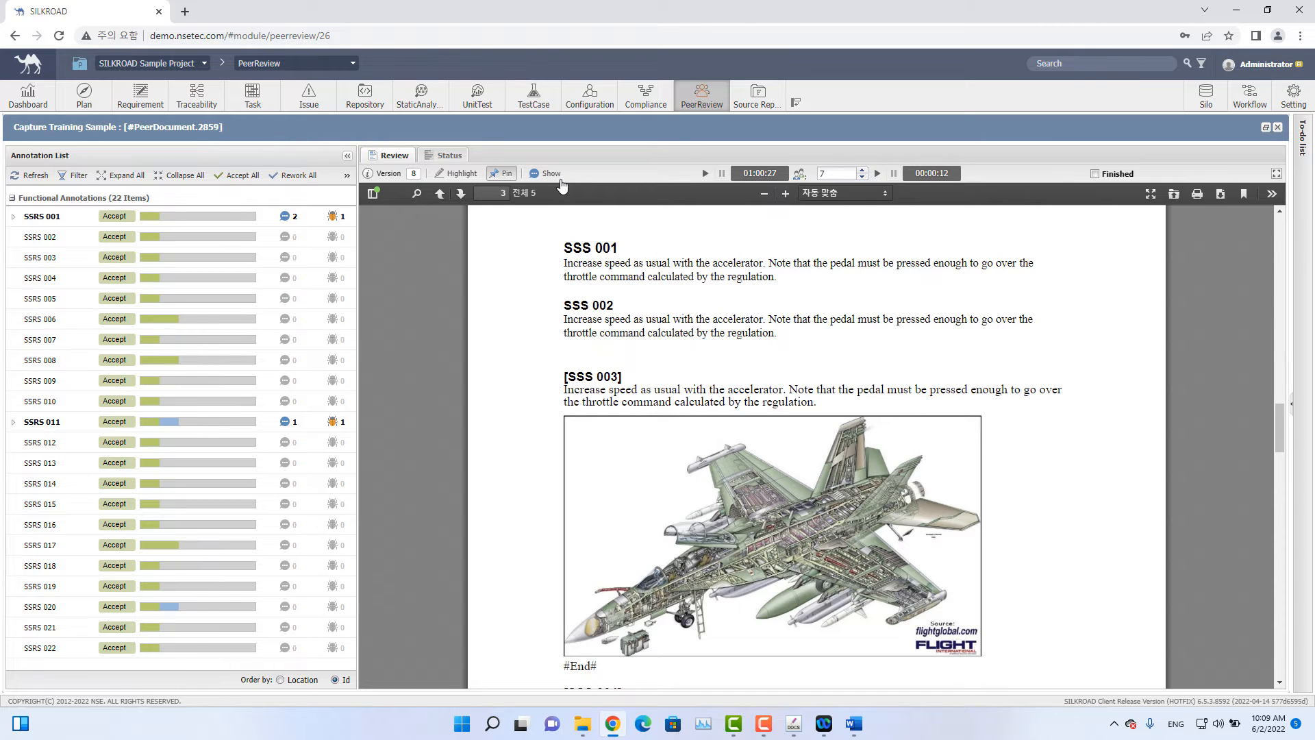
{"action": "left_click", "coordinate": [547, 174]}
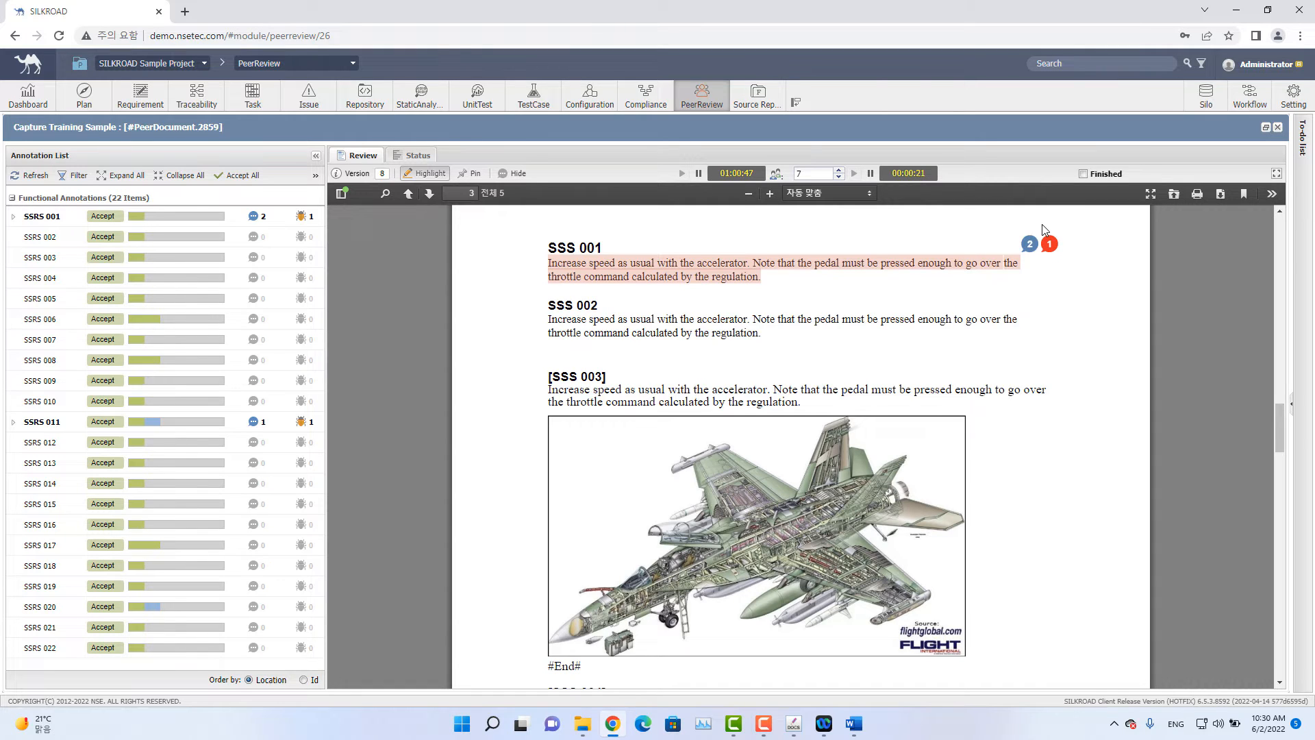
Mark the Capture Training Sample review as finished and close the document viewer.
{"action": "left_click", "coordinate": [1083, 174]}
{"action": "left_click", "coordinate": [1278, 128]}
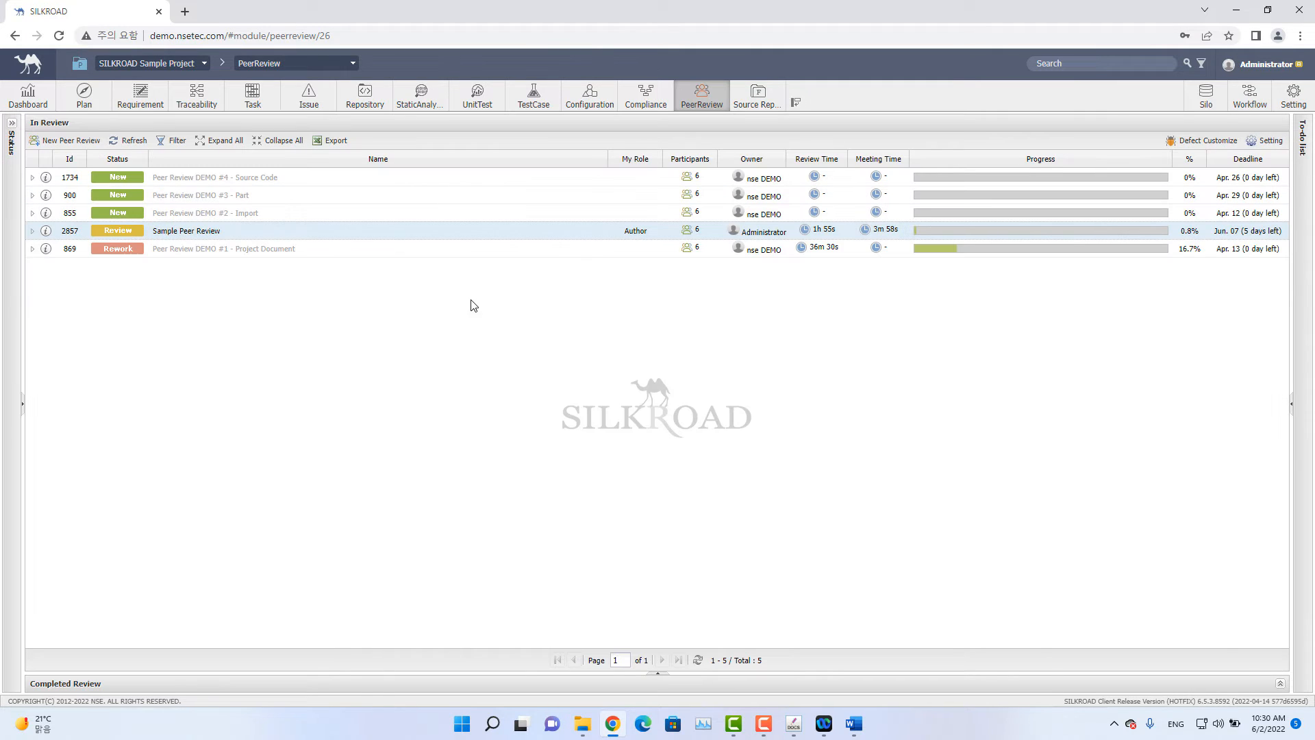
Open the Sample Peer Review details and widen the materials Name column.
{"action": "left_click", "coordinate": [32, 231]}
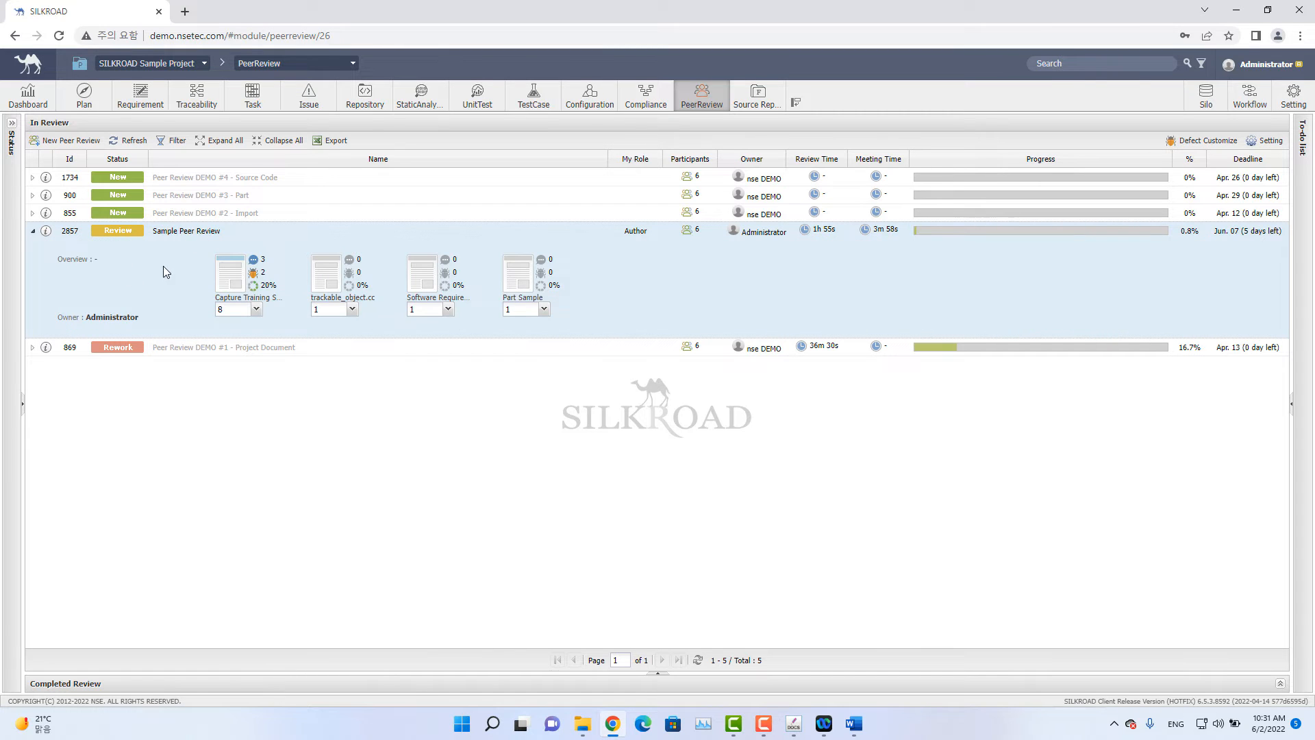
{"action": "left_click", "coordinate": [46, 231]}
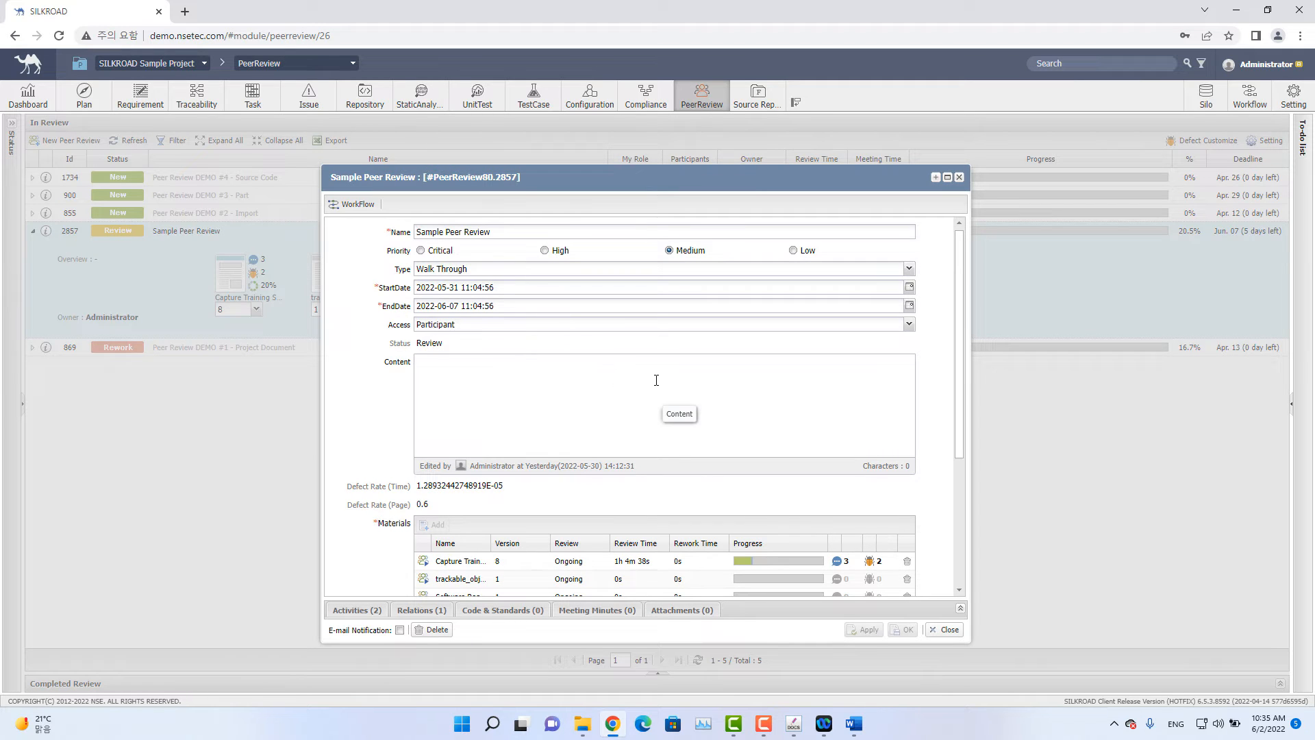
{"action": "scroll", "coordinate": [656, 381], "scroll_direction": "down", "scroll_amount": 3}
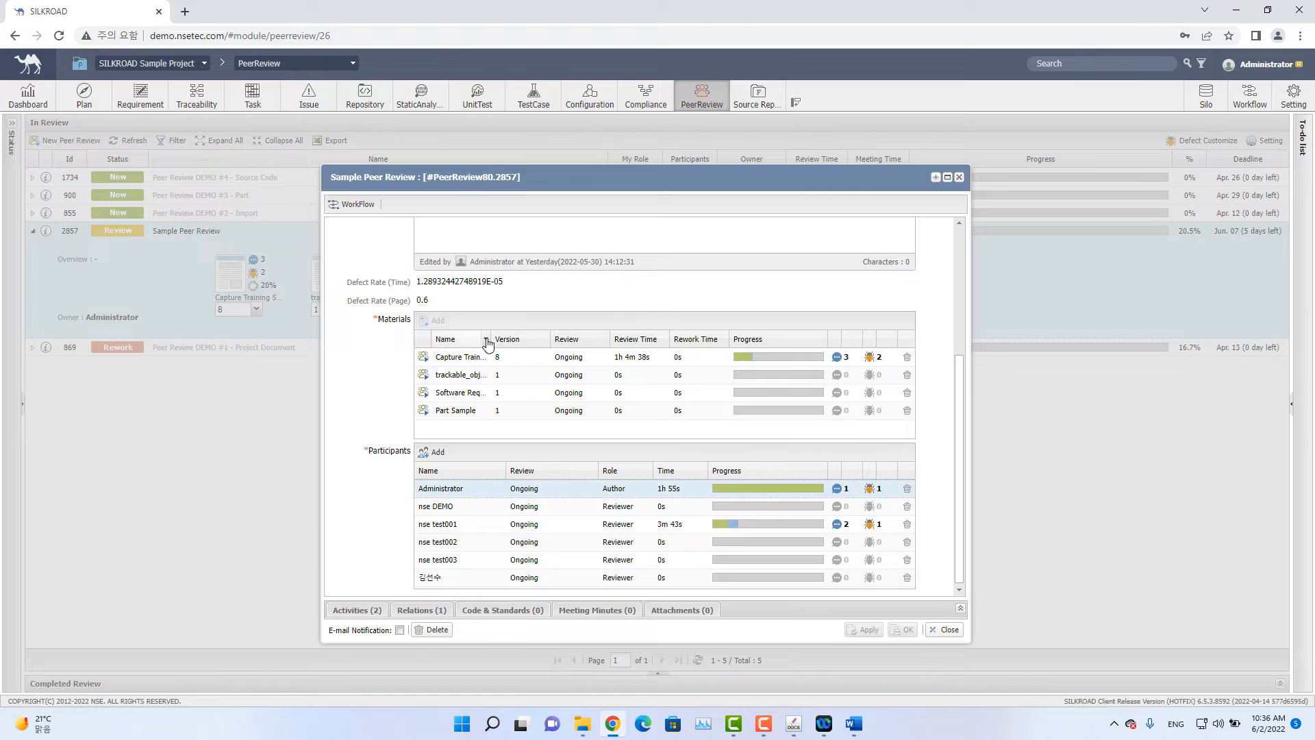
{"action": "left_click_drag", "start_coordinate": [487, 344], "coordinate": [548, 339]}
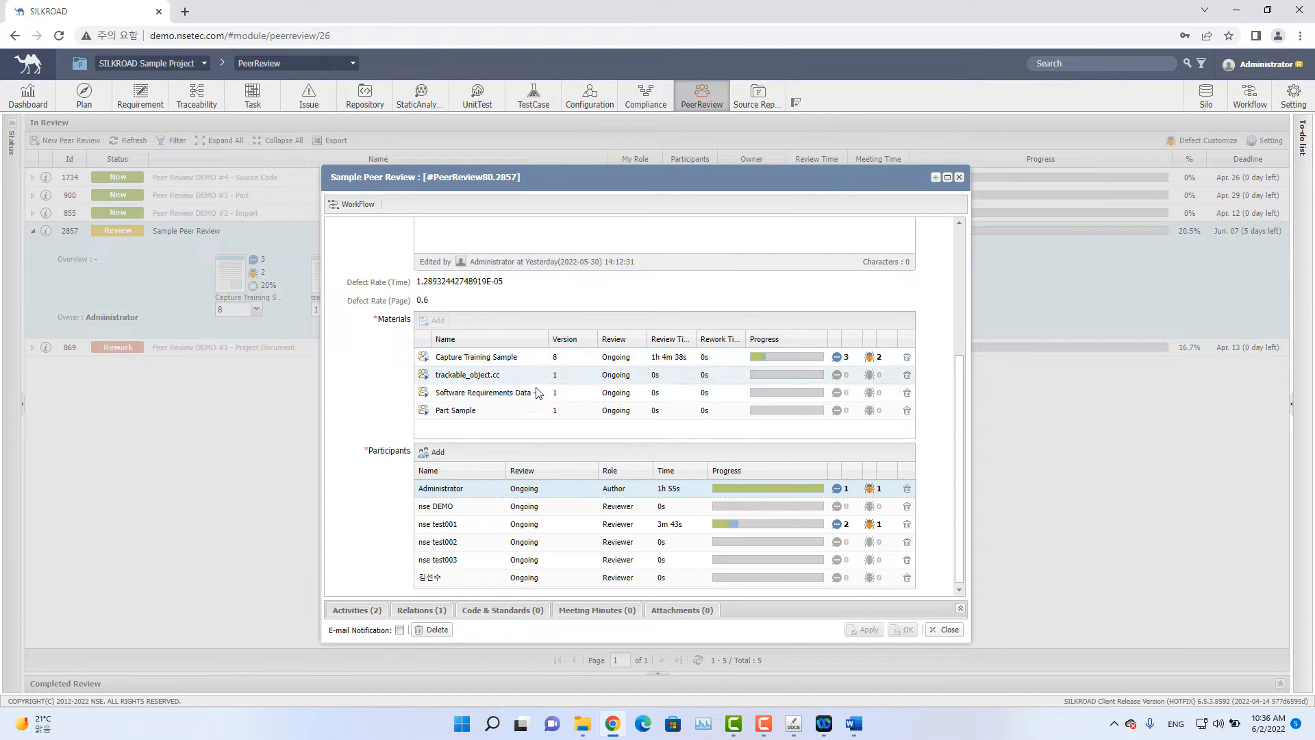
Check the review status per document for Administrator and per participant for Capture Training Sample.
{"action": "double_click", "coordinate": [558, 491]}
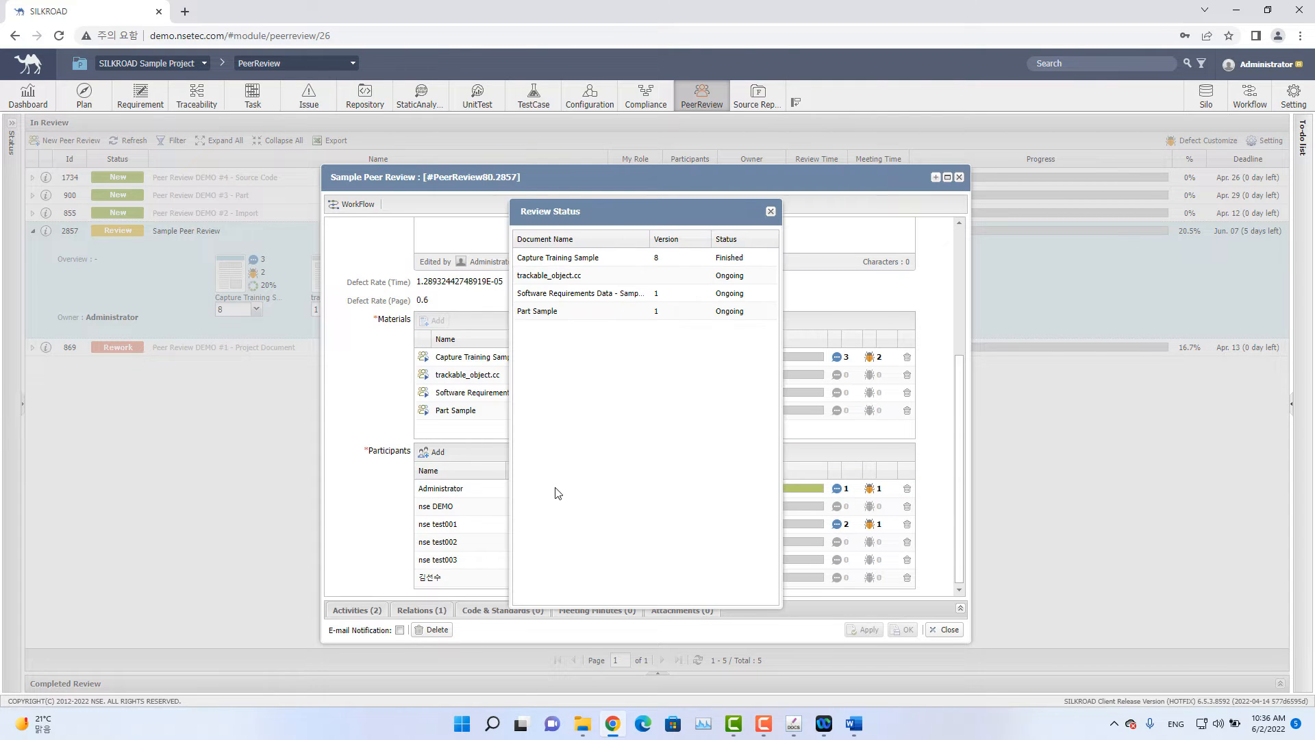
{"action": "left_click_drag", "start_coordinate": [650, 214], "coordinate": [757, 221]}
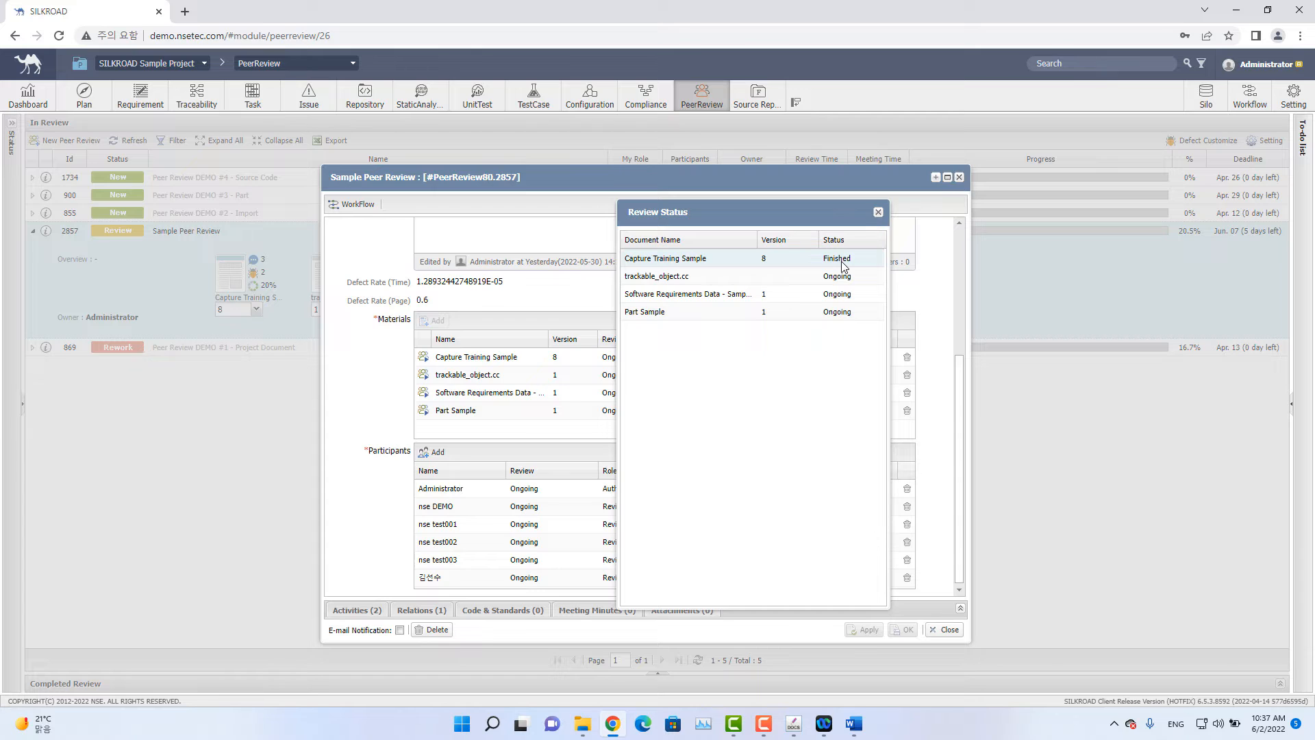
{"action": "left_click", "coordinate": [879, 213]}
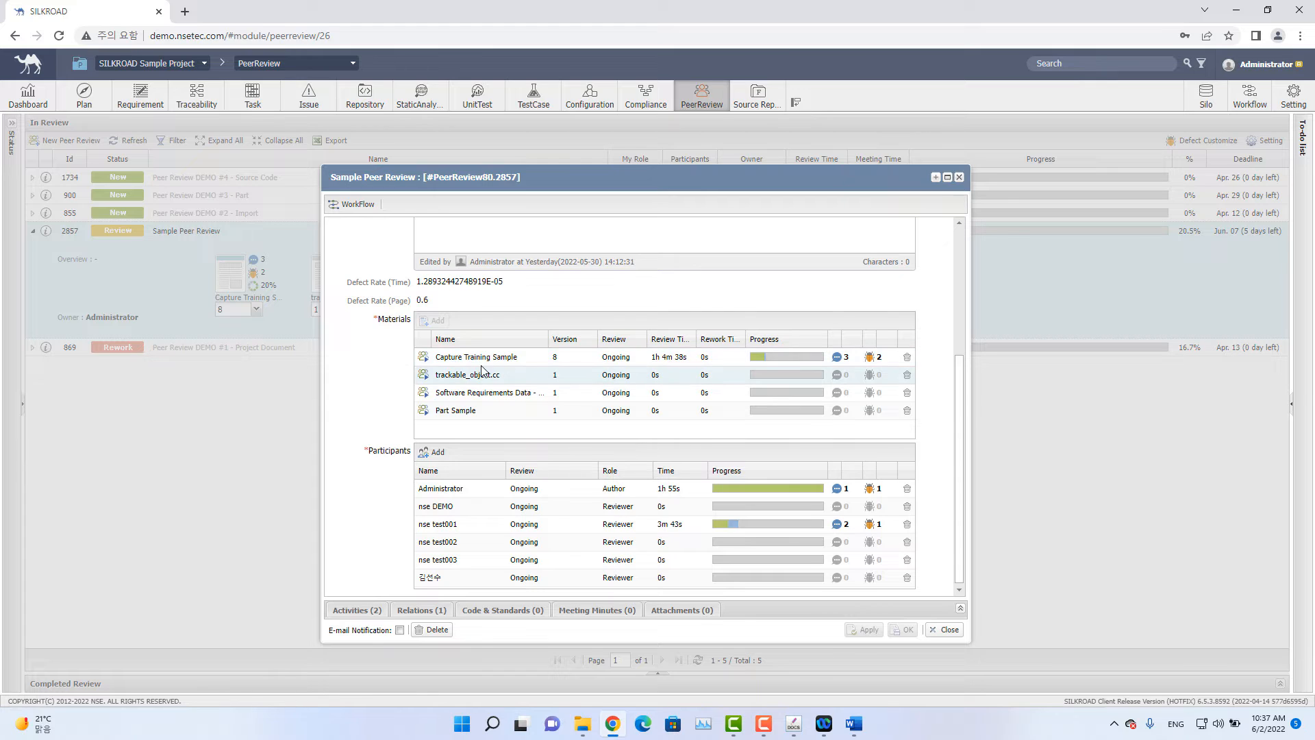
{"action": "left_click", "coordinate": [619, 360]}
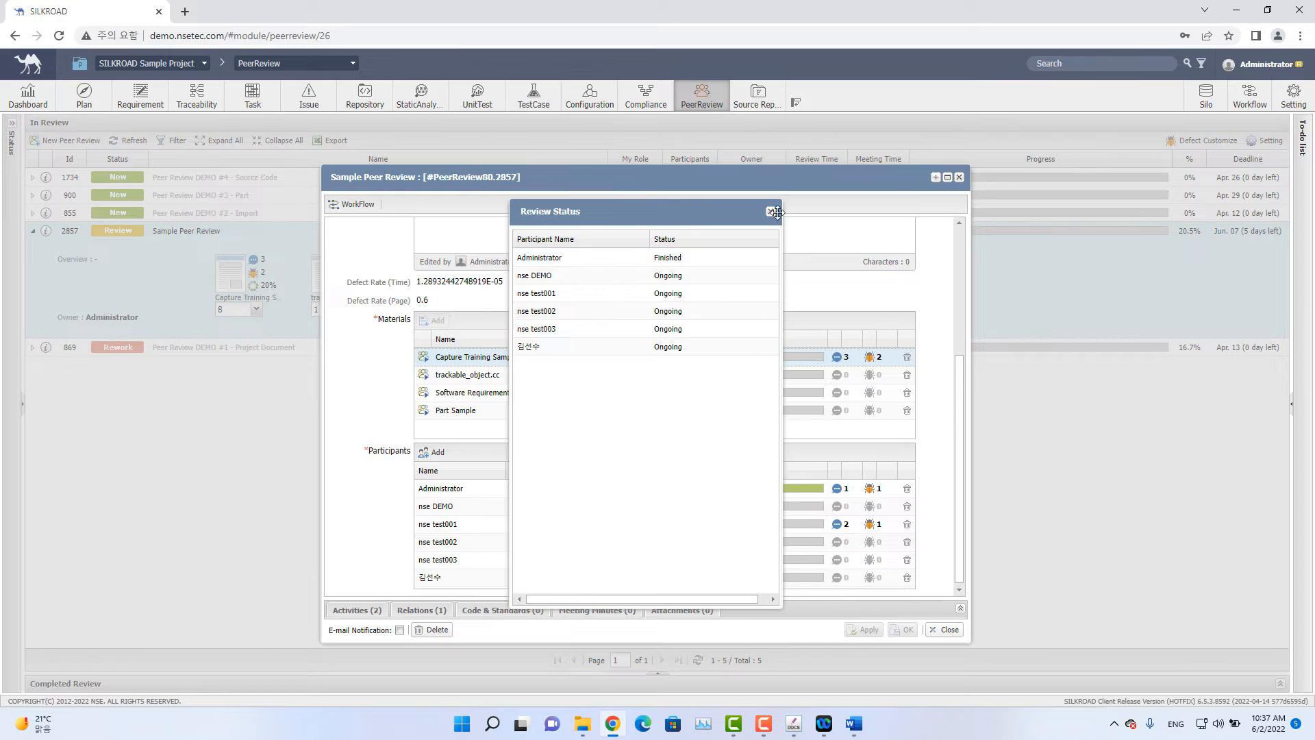
{"action": "left_click_drag", "start_coordinate": [687, 212], "coordinate": [885, 211]}
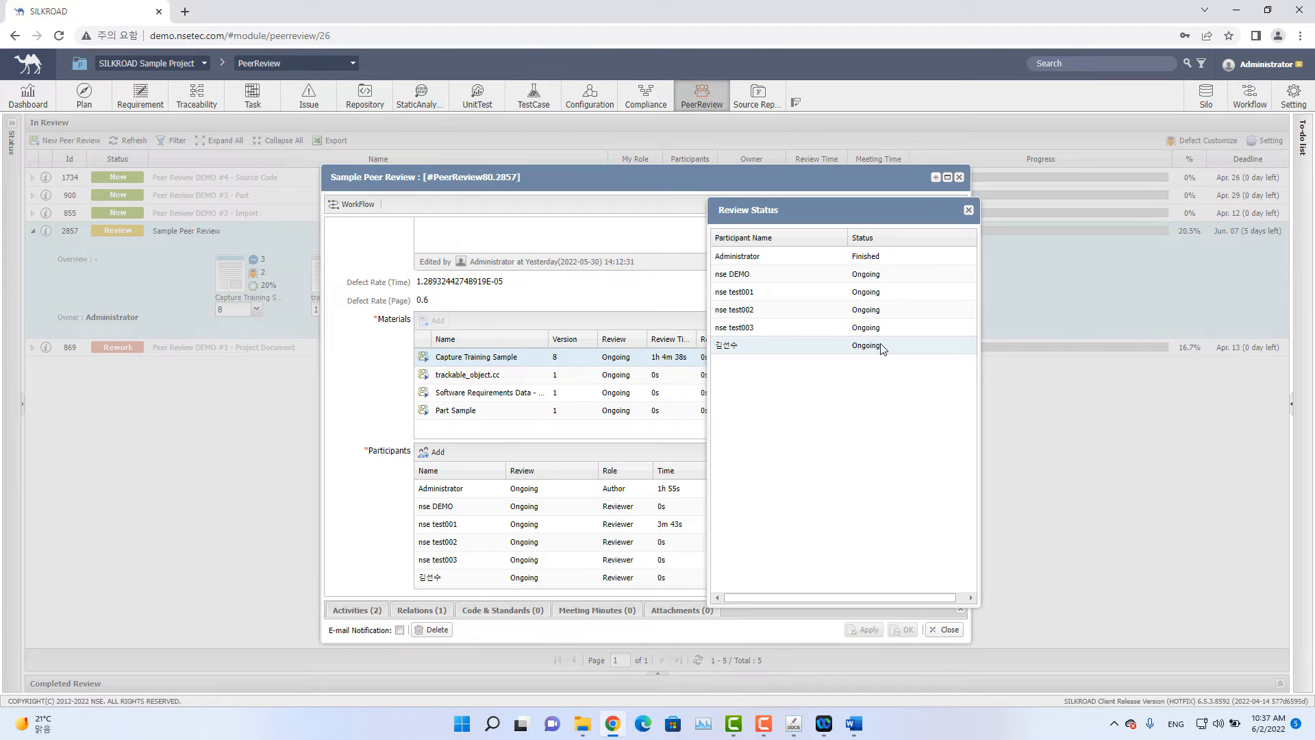
{"action": "left_click", "coordinate": [966, 211]}
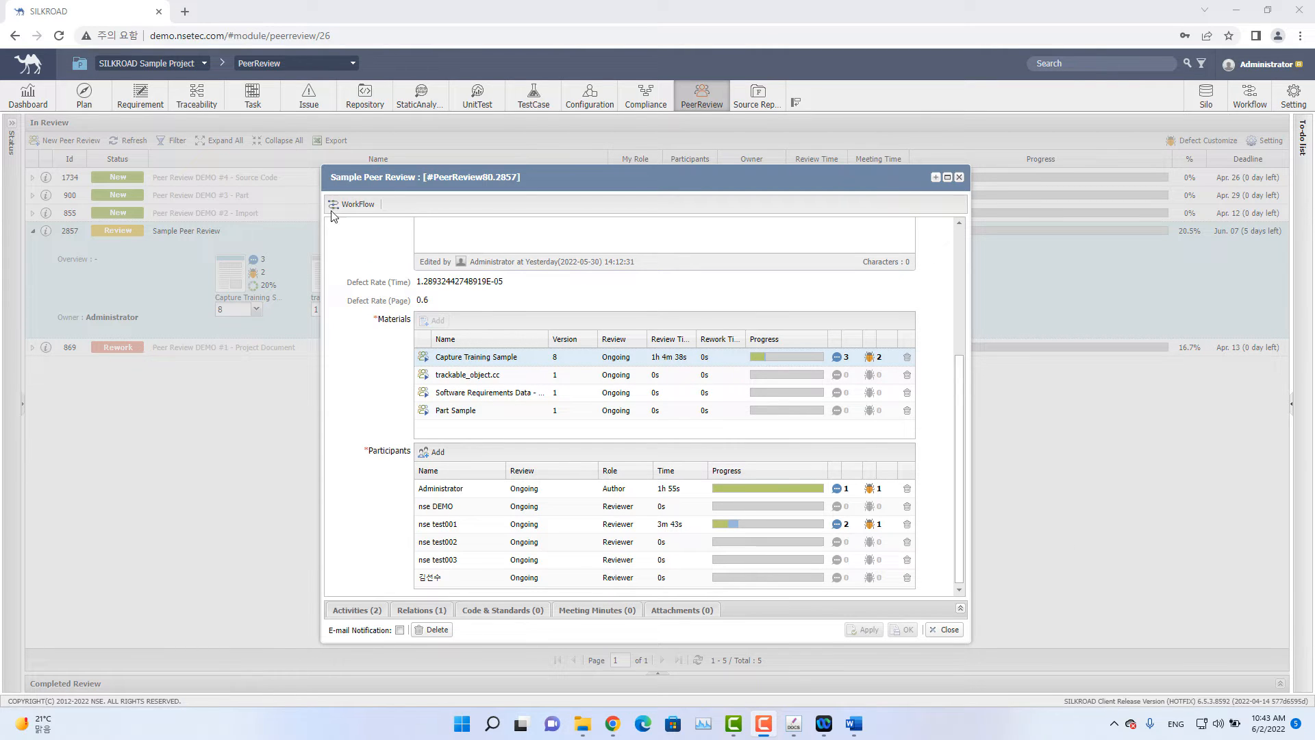
Open the peer review's workflow diagram and close it.
{"action": "left_click", "coordinate": [366, 213]}
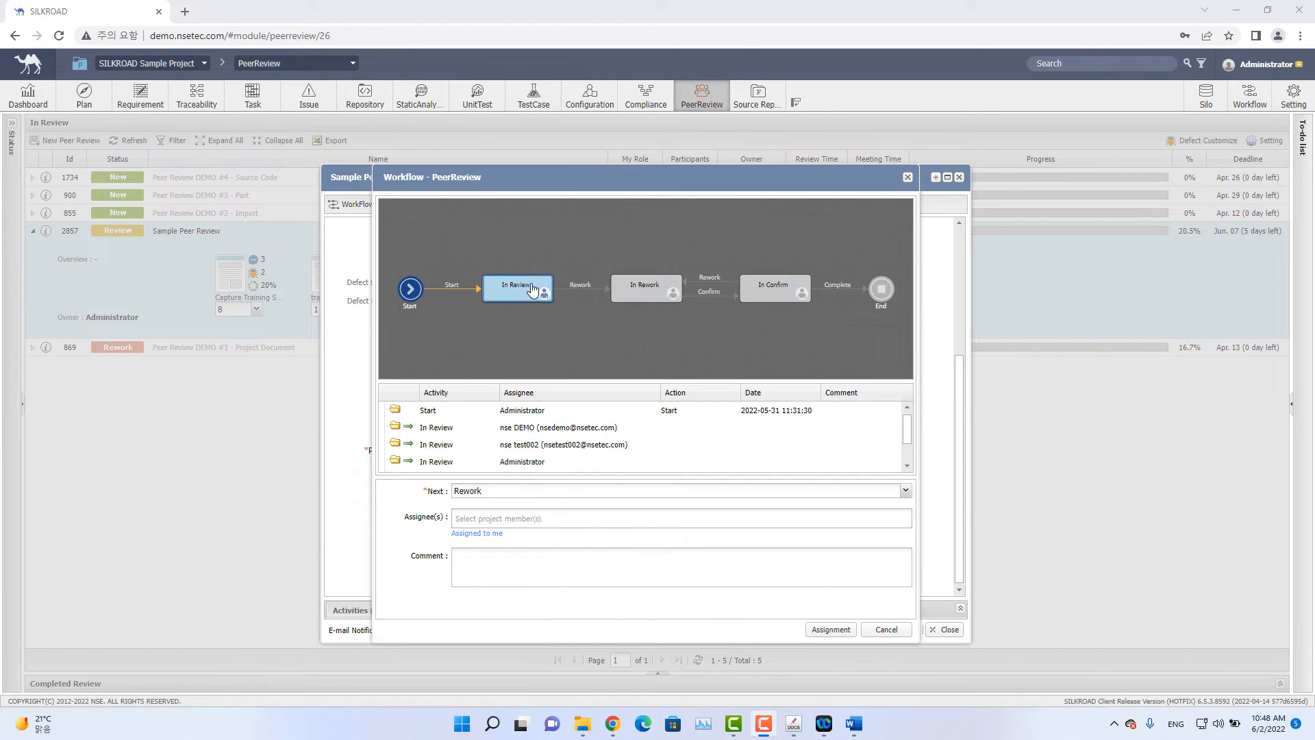
{"action": "left_click", "coordinate": [908, 178]}
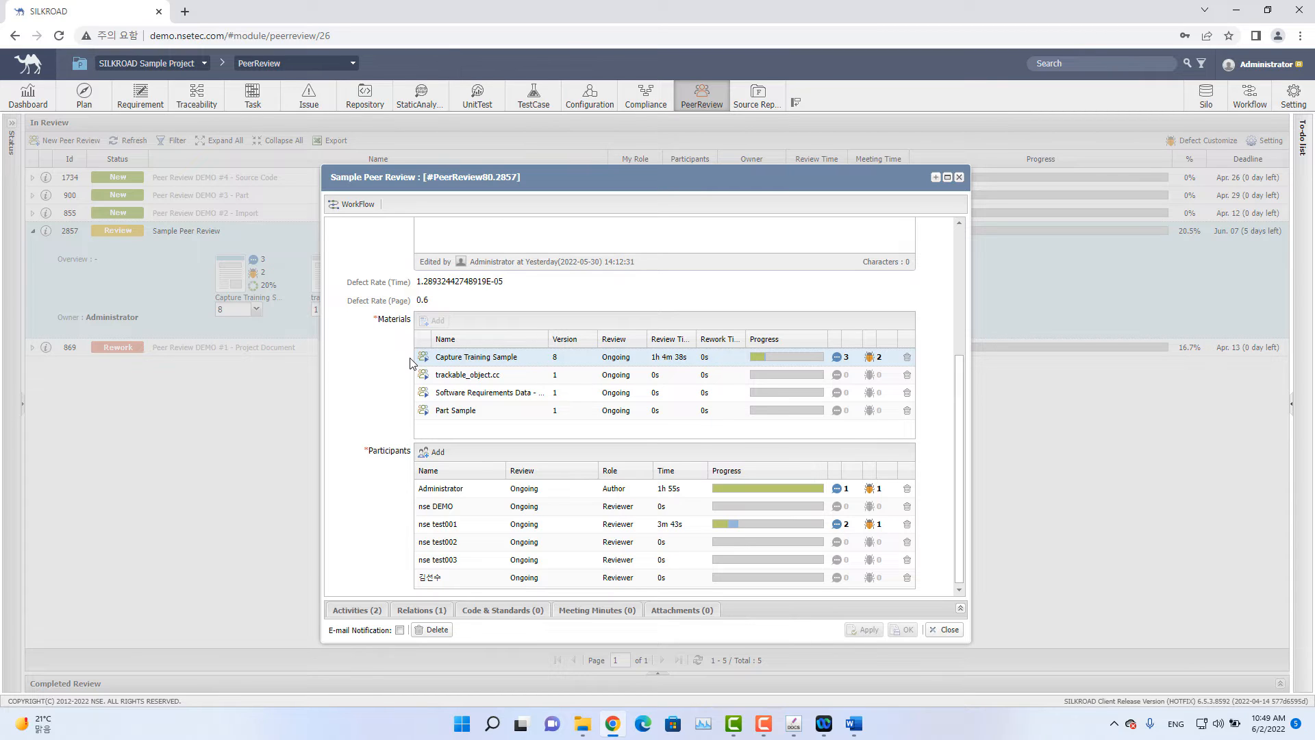
Try to remove Part Sample from the review materials.
{"action": "left_click", "coordinate": [907, 412]}
{"action": "left_click", "coordinate": [685, 405]}
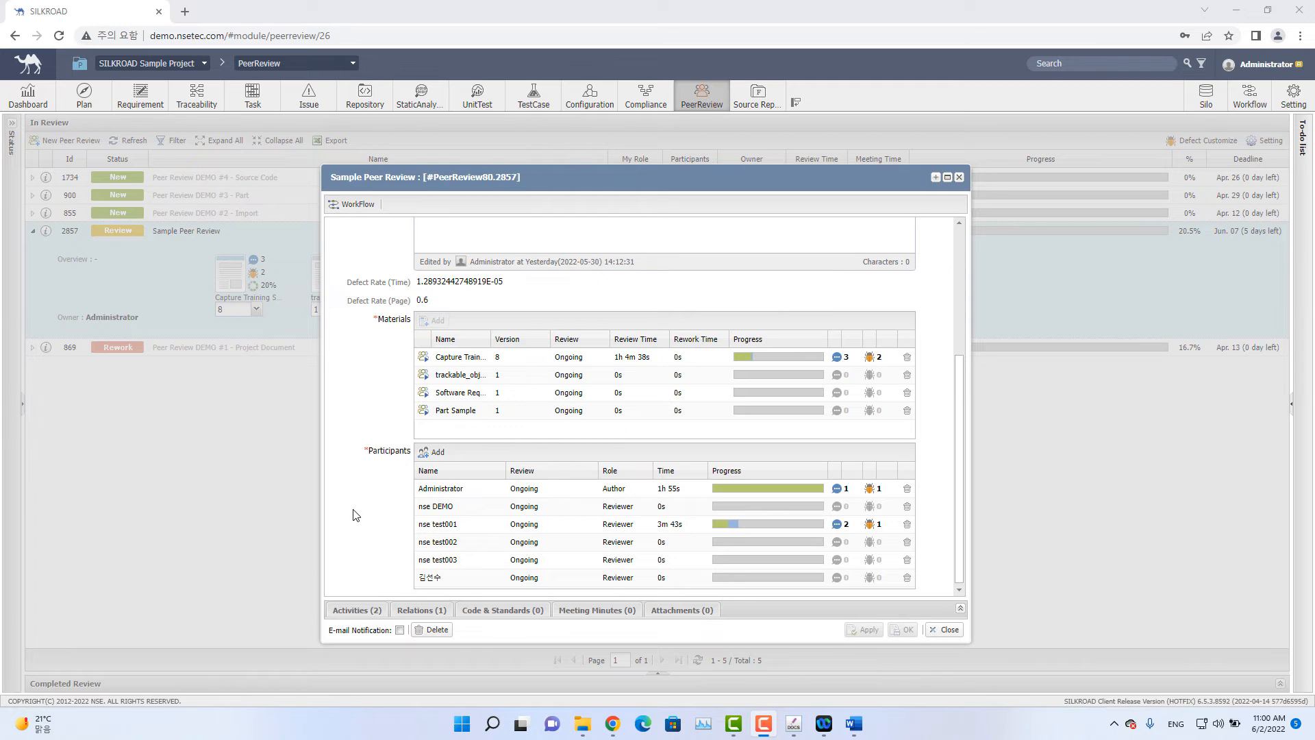
Advance the peer review workflow to Rework, assigning it to nse DEMO.
{"action": "left_click", "coordinate": [360, 214]}
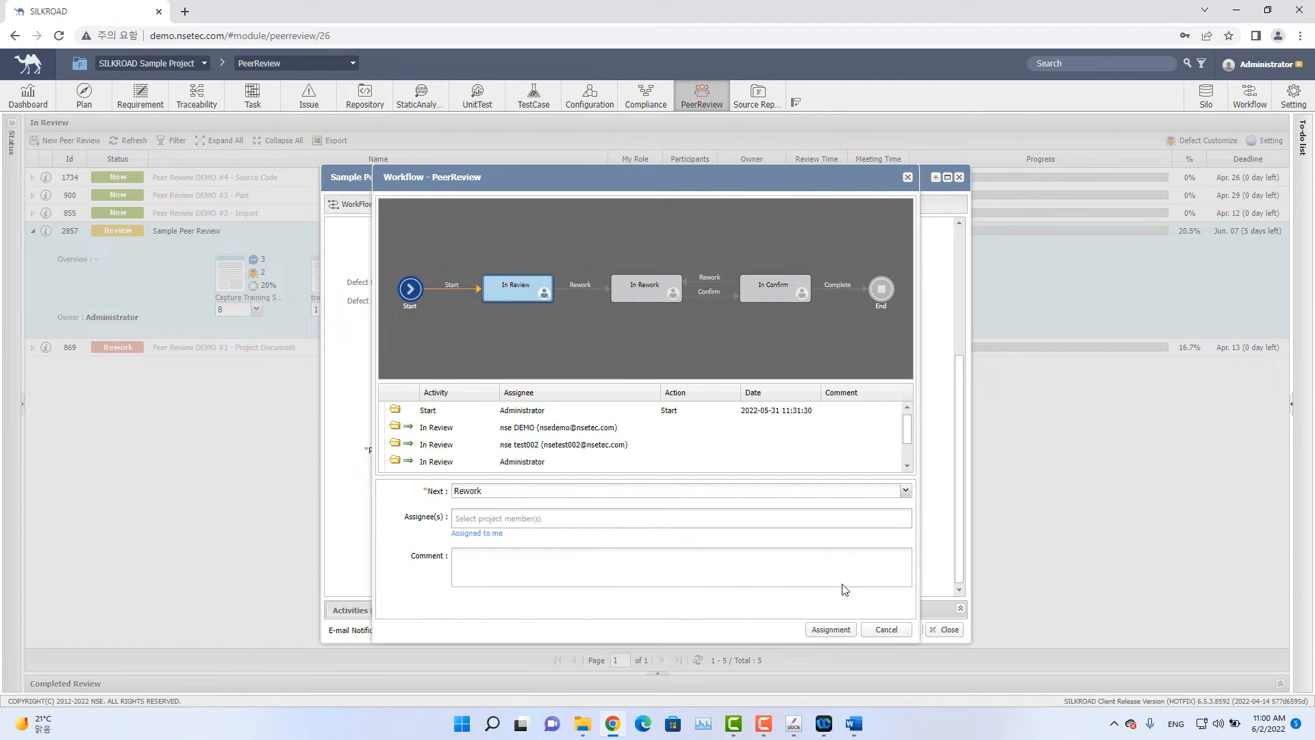
{"action": "left_click", "coordinate": [550, 522]}
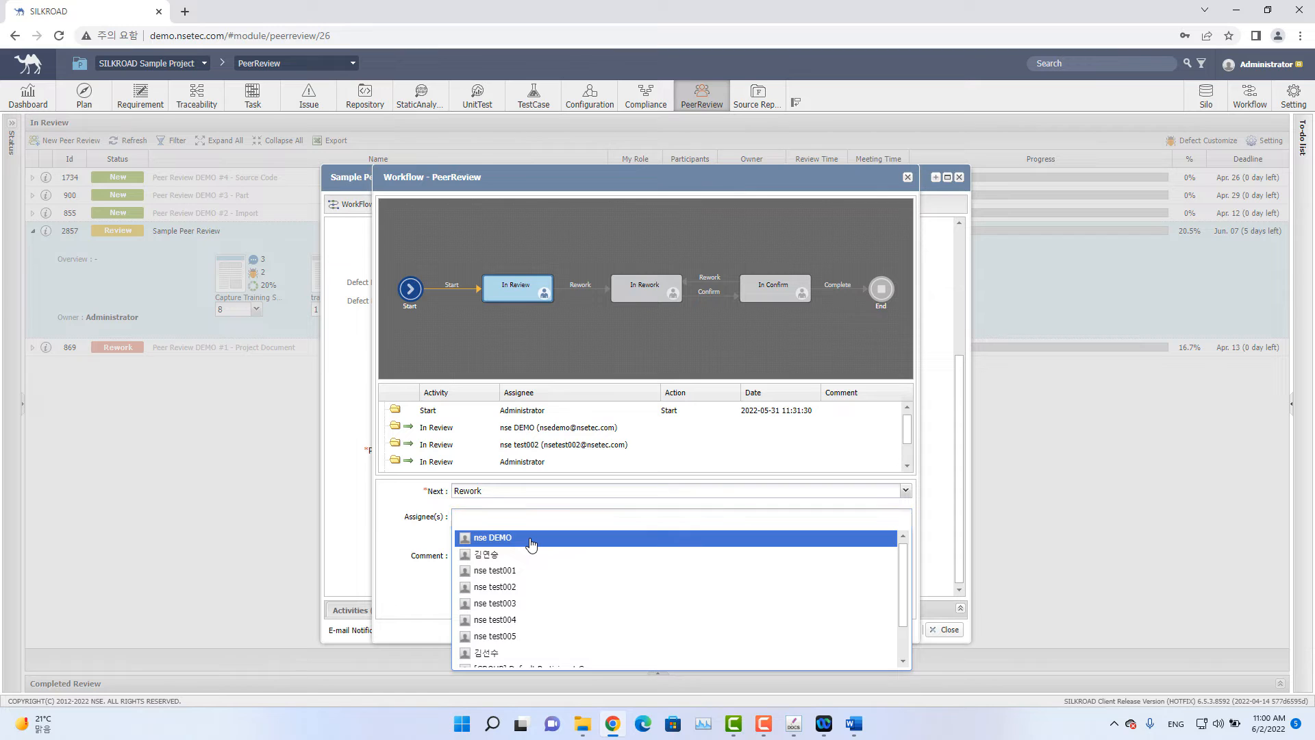
{"action": "left_click", "coordinate": [533, 542]}
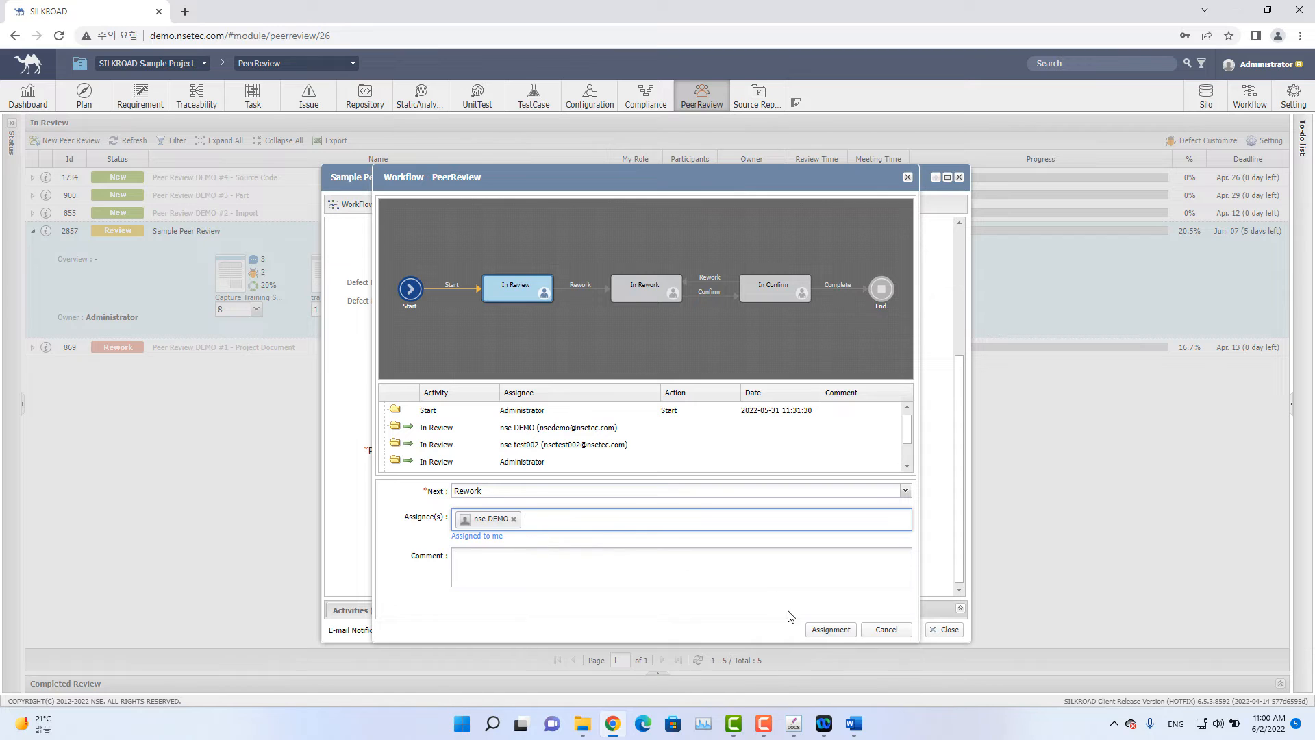
{"action": "left_click", "coordinate": [831, 630]}
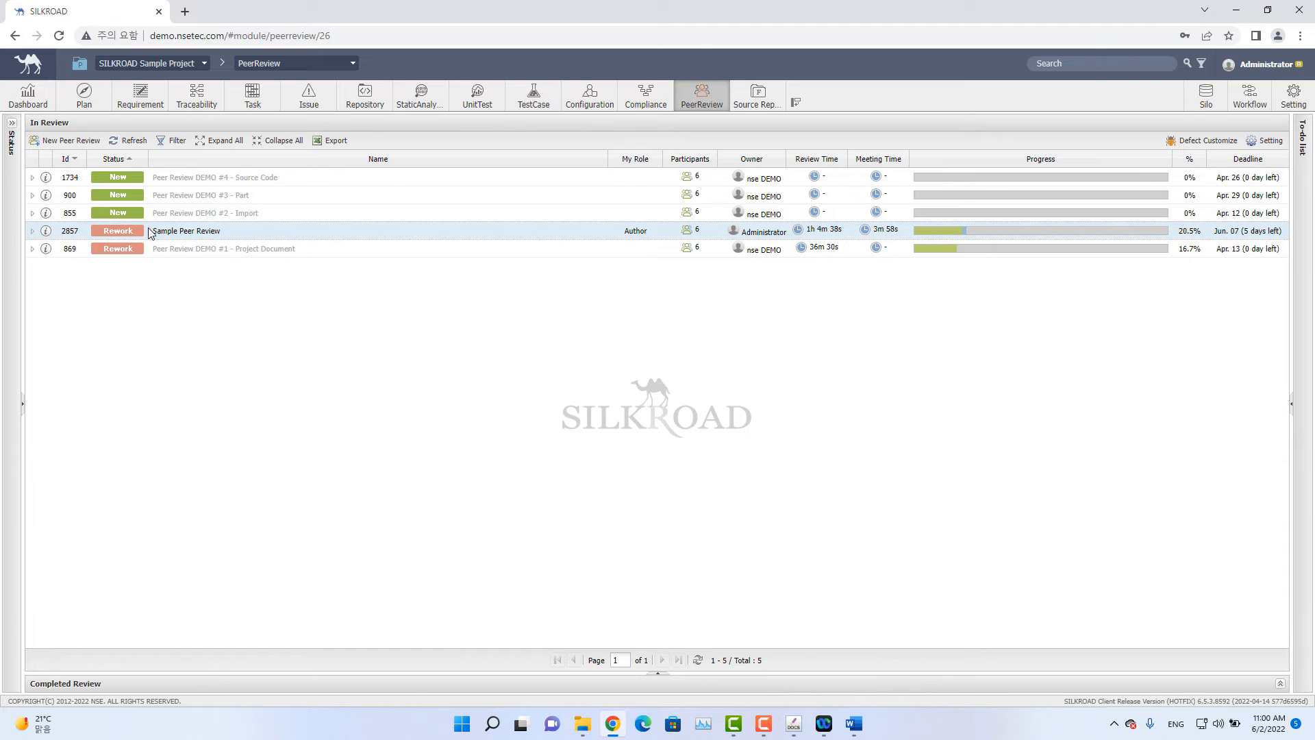
Reopen the Sample Peer Review details, widen the materials Name column, and close the dialog.
{"action": "left_click", "coordinate": [47, 232]}
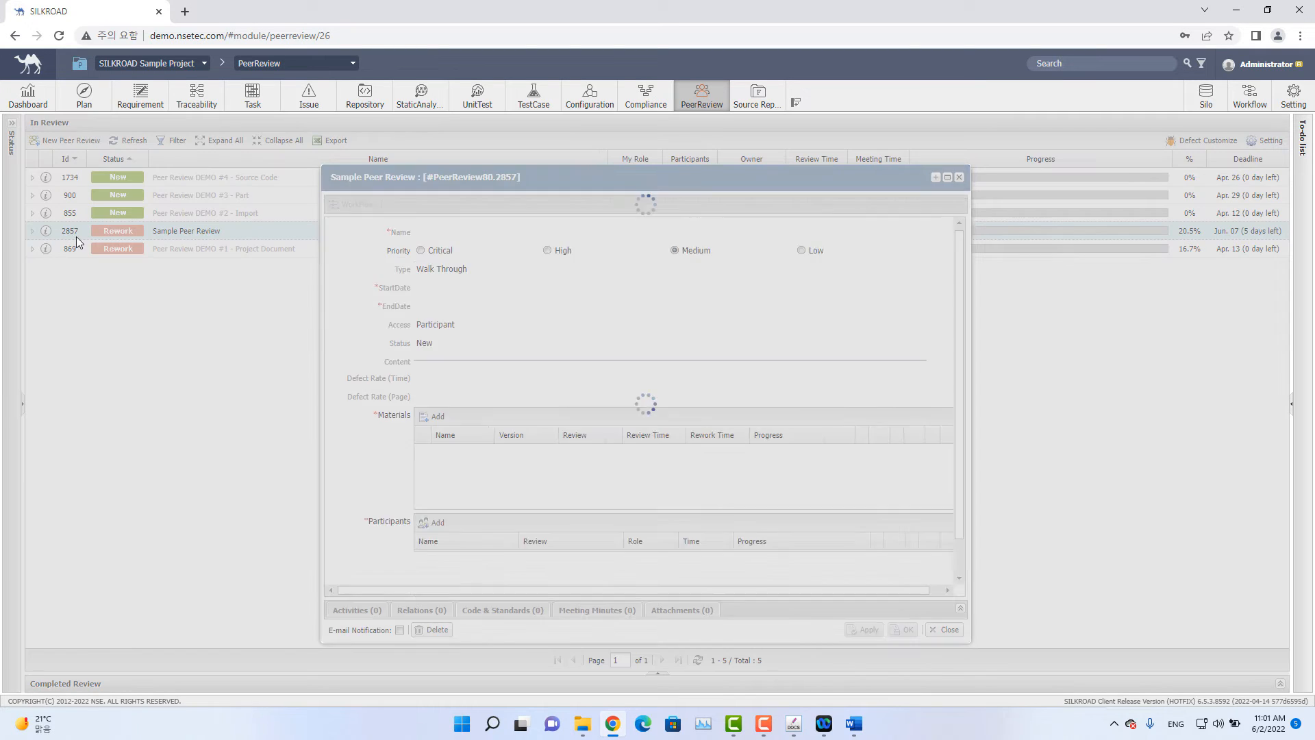
{"action": "scroll", "coordinate": [598, 370], "scroll_direction": "down", "scroll_amount": 5}
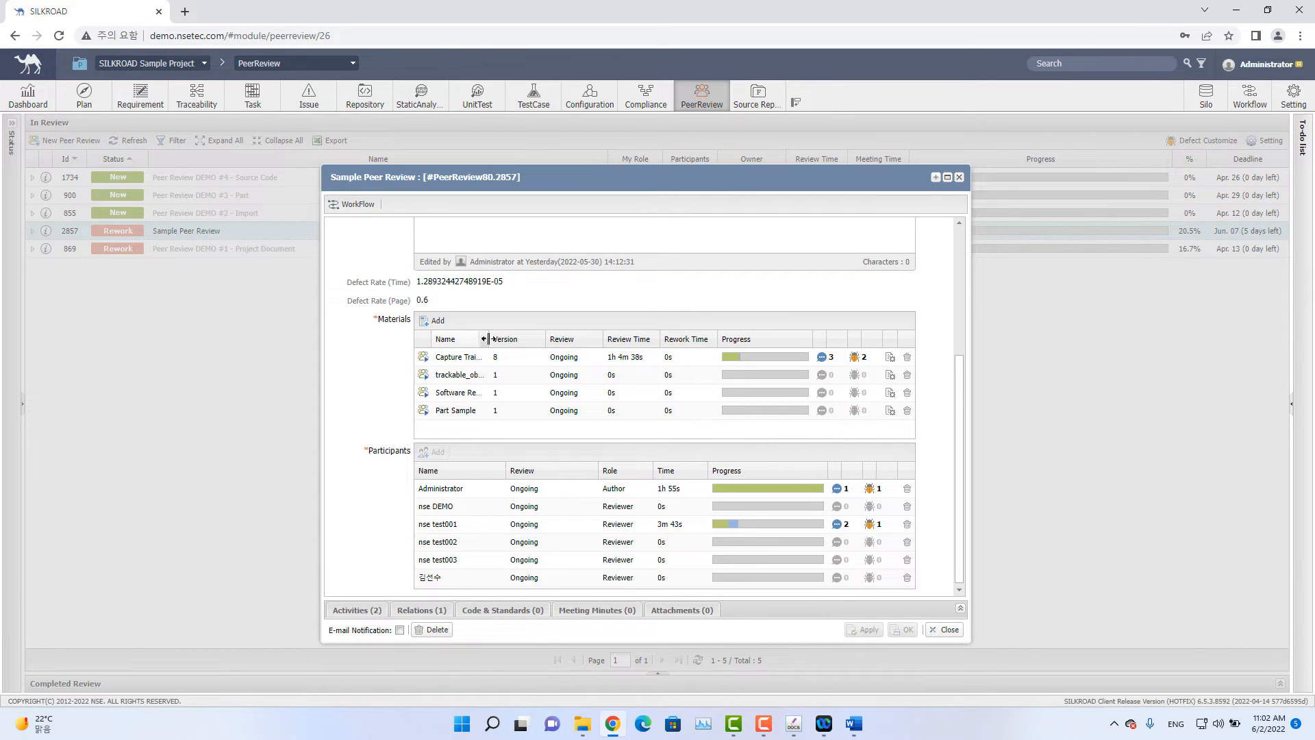
{"action": "left_click_drag", "start_coordinate": [488, 339], "coordinate": [528, 342]}
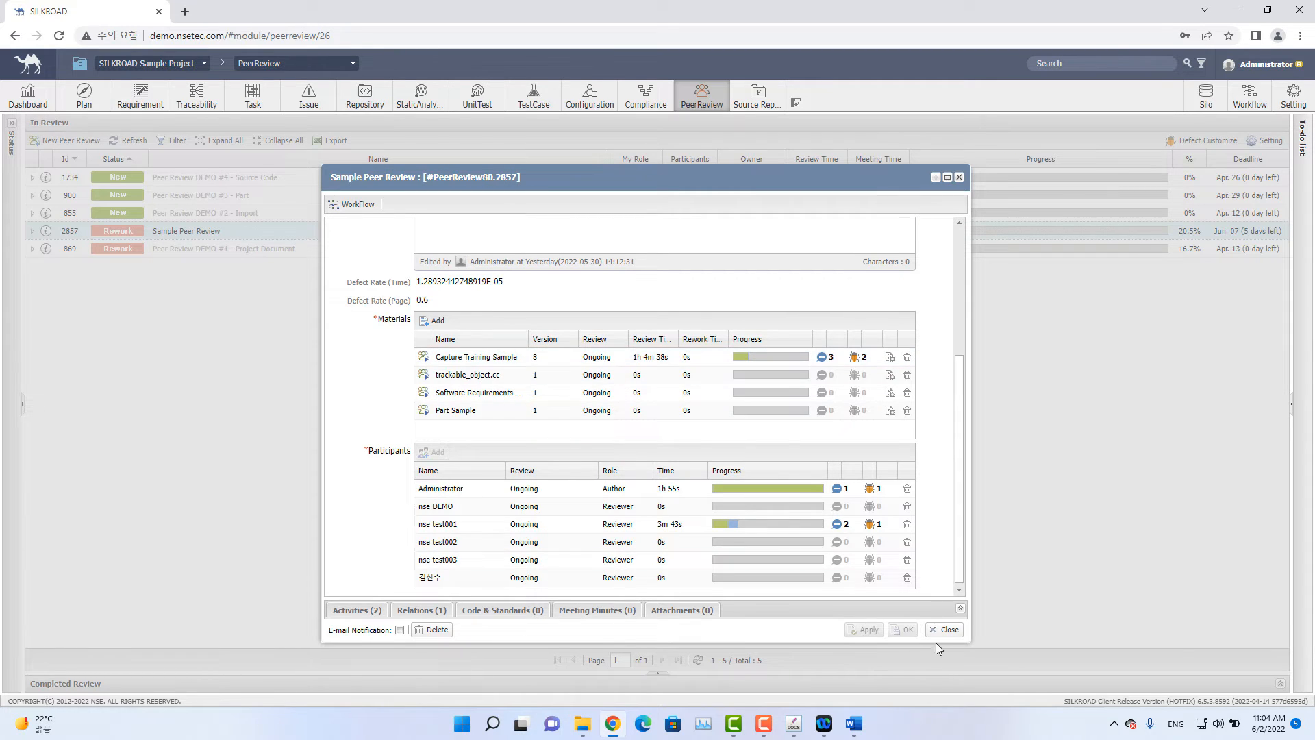
{"action": "left_click", "coordinate": [947, 630]}
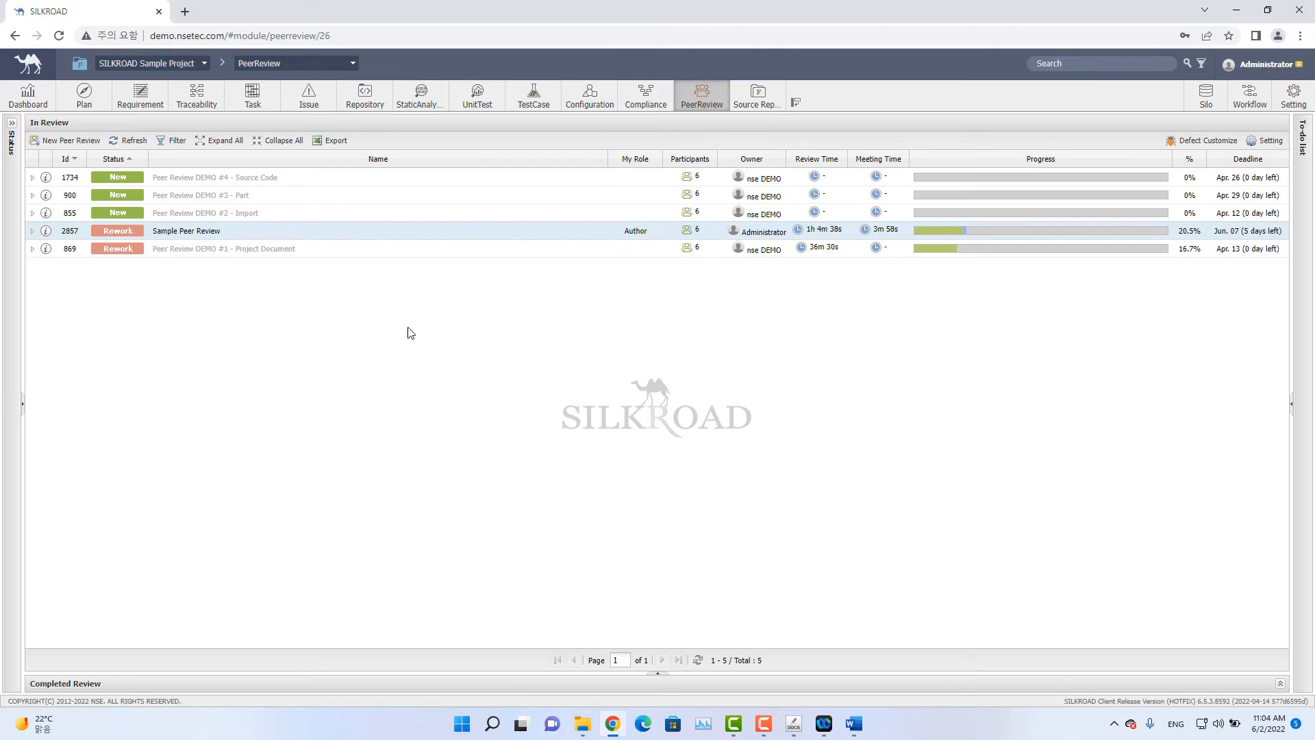
Reopen the Sample Peer Review details to check the materials and participants, then close it.
{"action": "left_click", "coordinate": [46, 233]}
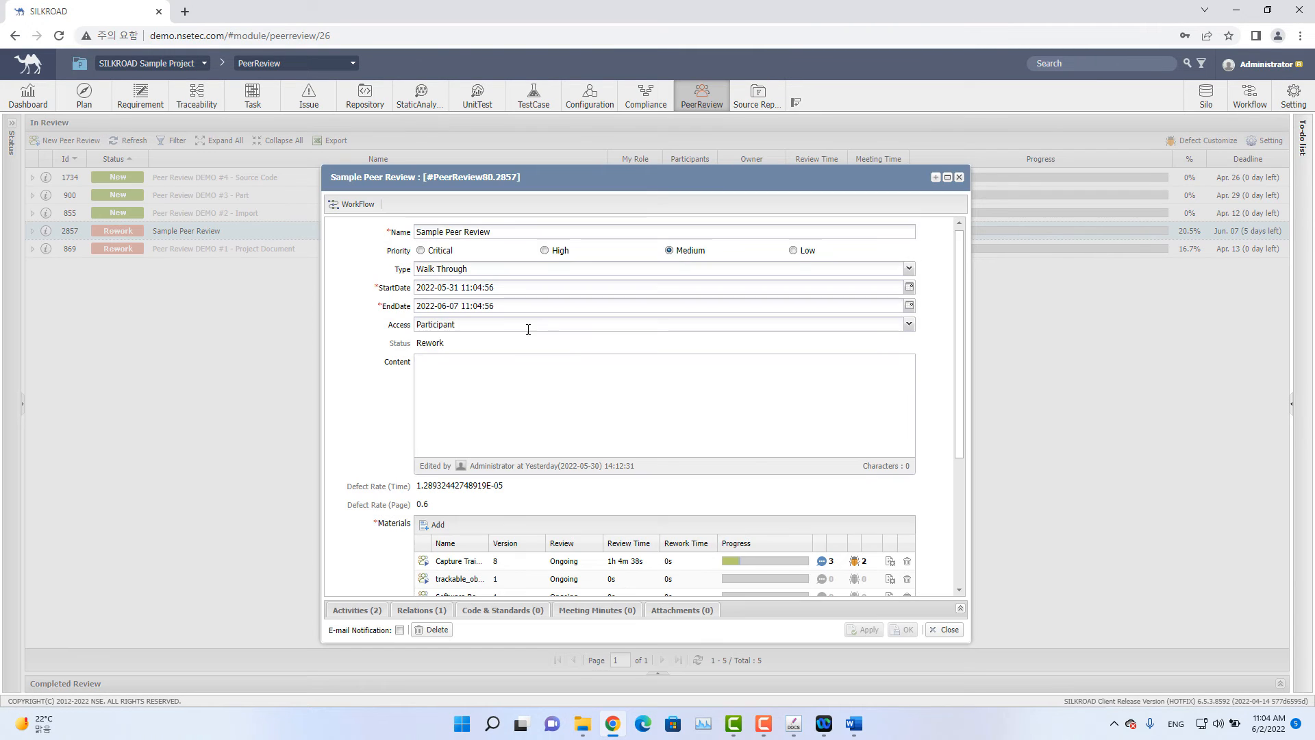
{"action": "scroll", "coordinate": [460, 376], "scroll_direction": "down", "scroll_amount": 3}
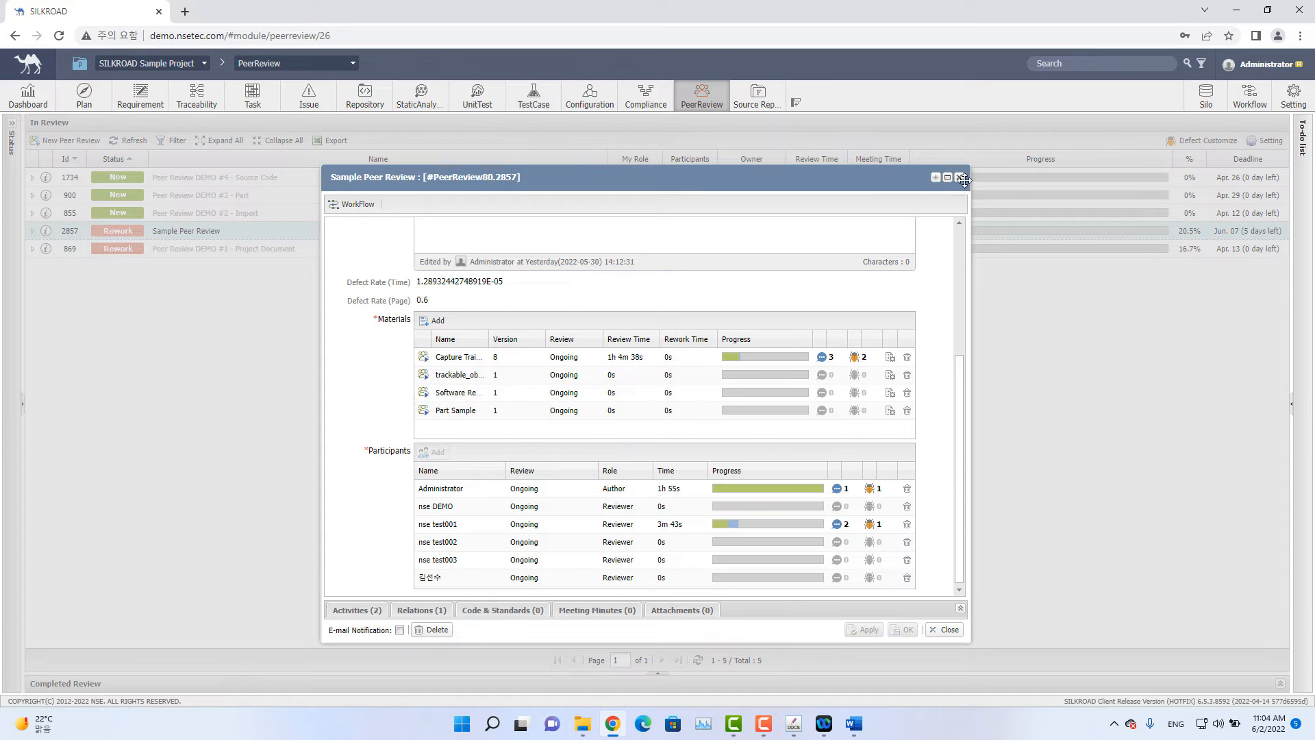
{"action": "left_click", "coordinate": [959, 178]}
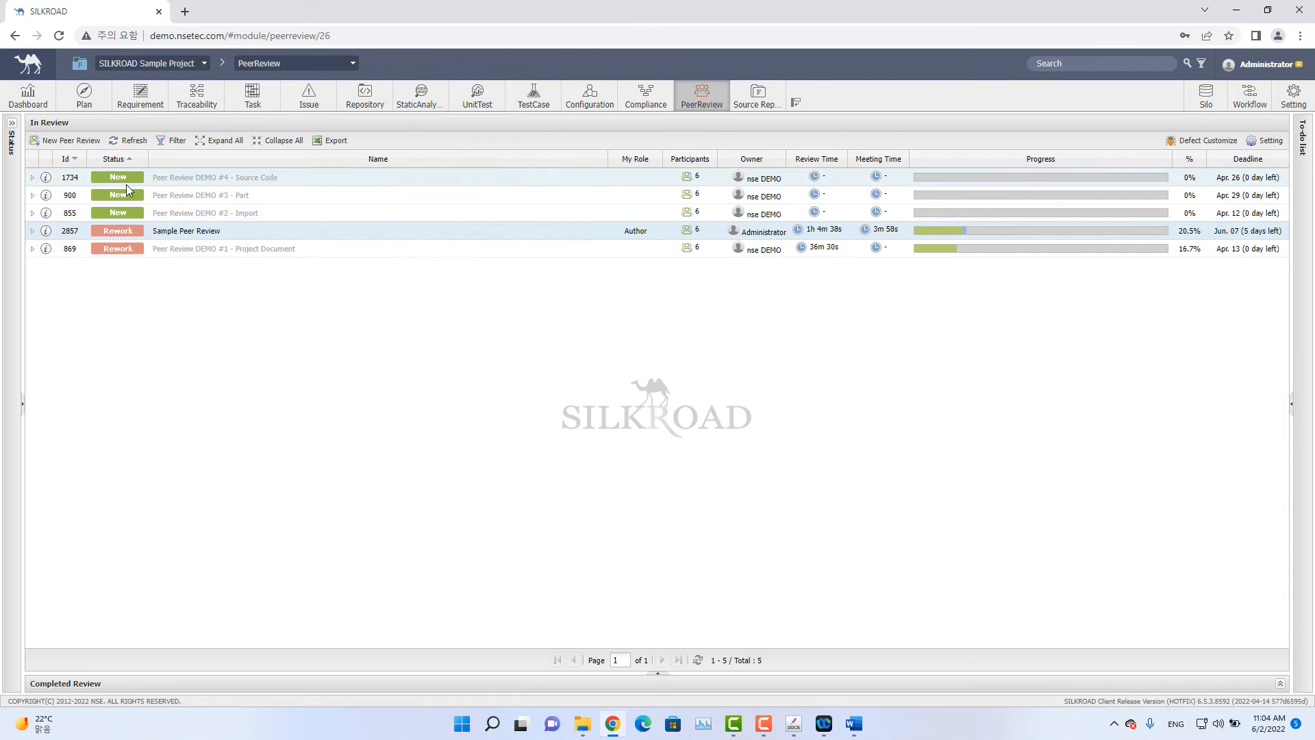
Open the Capture Training Sample document review and launch the document in the DOCS editor.
{"action": "left_click", "coordinate": [33, 231]}
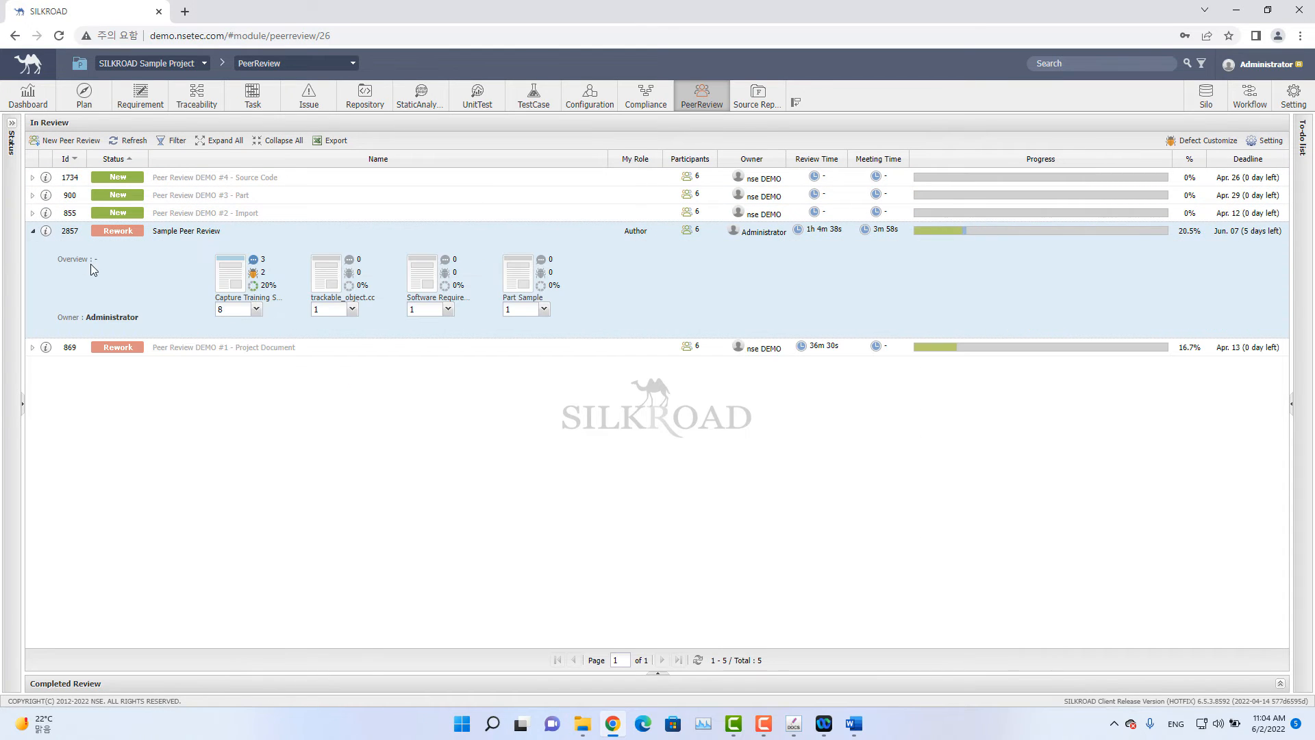
{"action": "left_click", "coordinate": [235, 282]}
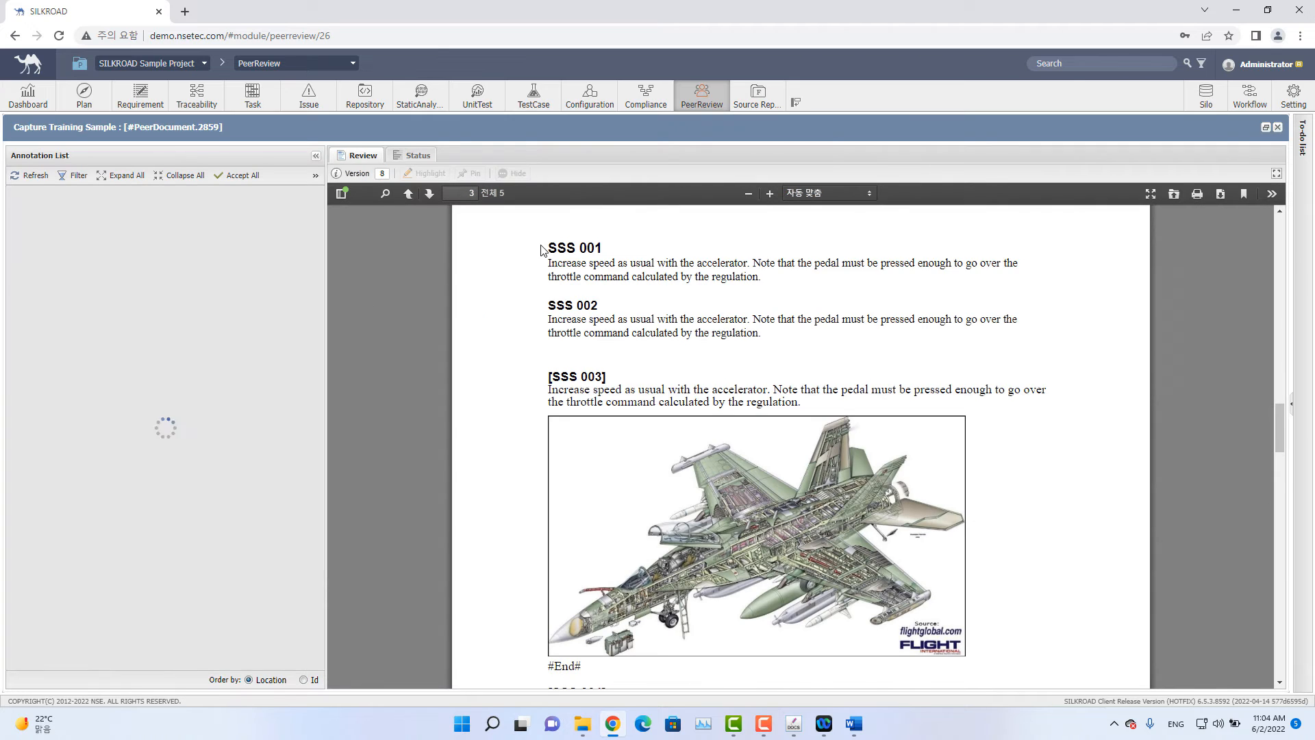
{"action": "left_click", "coordinate": [337, 175]}
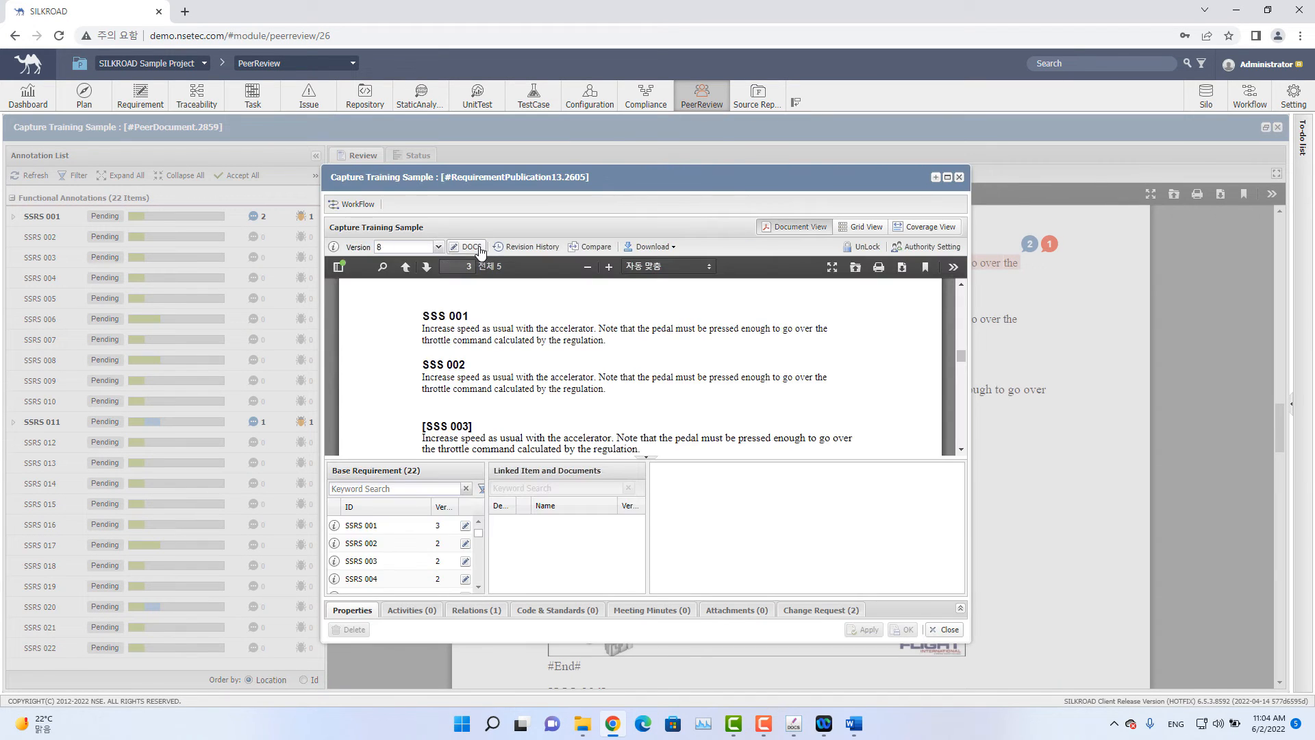
{"action": "left_click", "coordinate": [471, 251]}
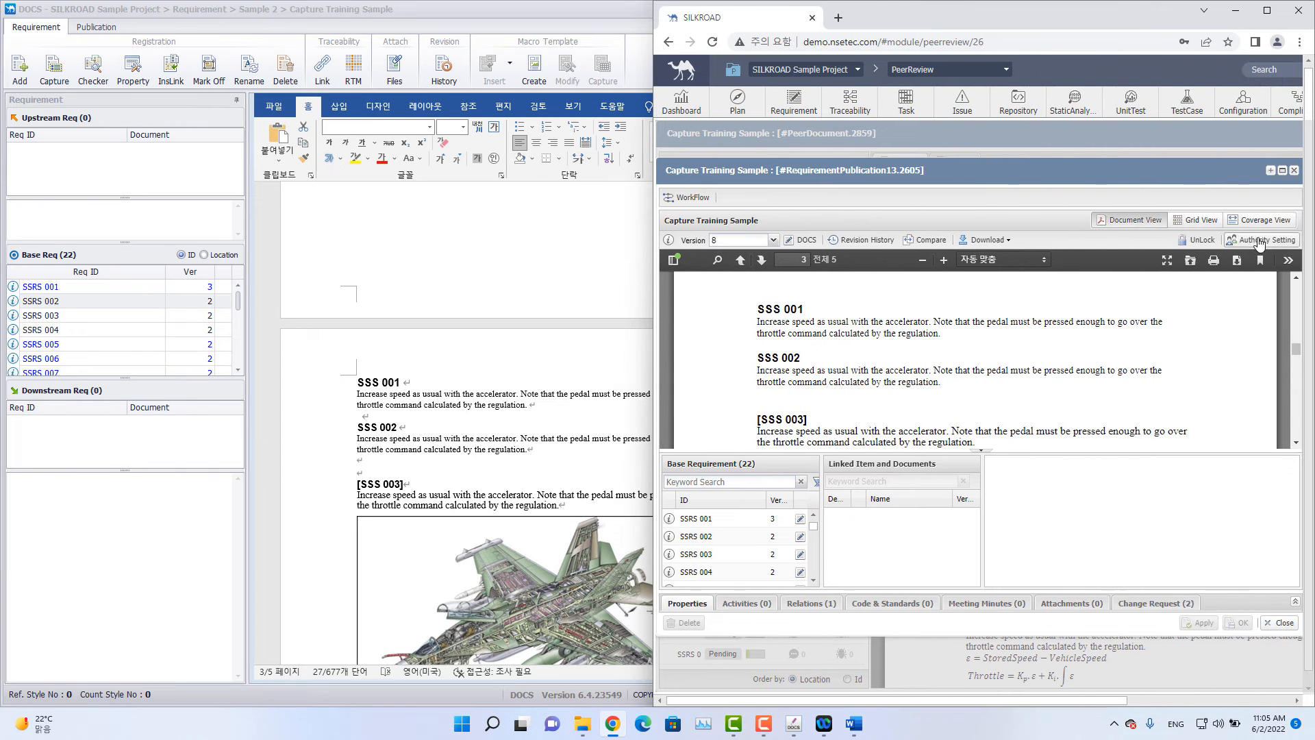
Expand the SSS 001 annotation and append "Modified." to the SSS 001 requirement text in DOCS.
{"action": "left_click", "coordinate": [1293, 171]}
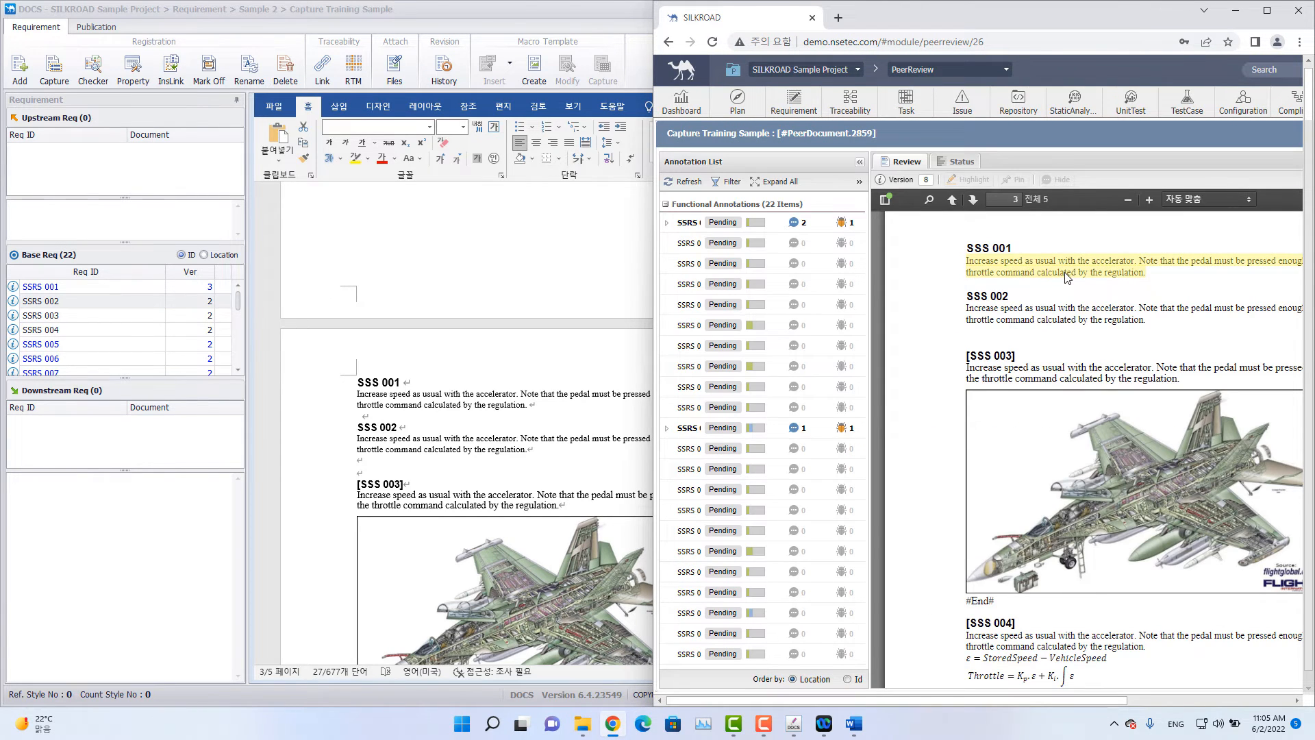
{"action": "left_click", "coordinate": [1066, 277]}
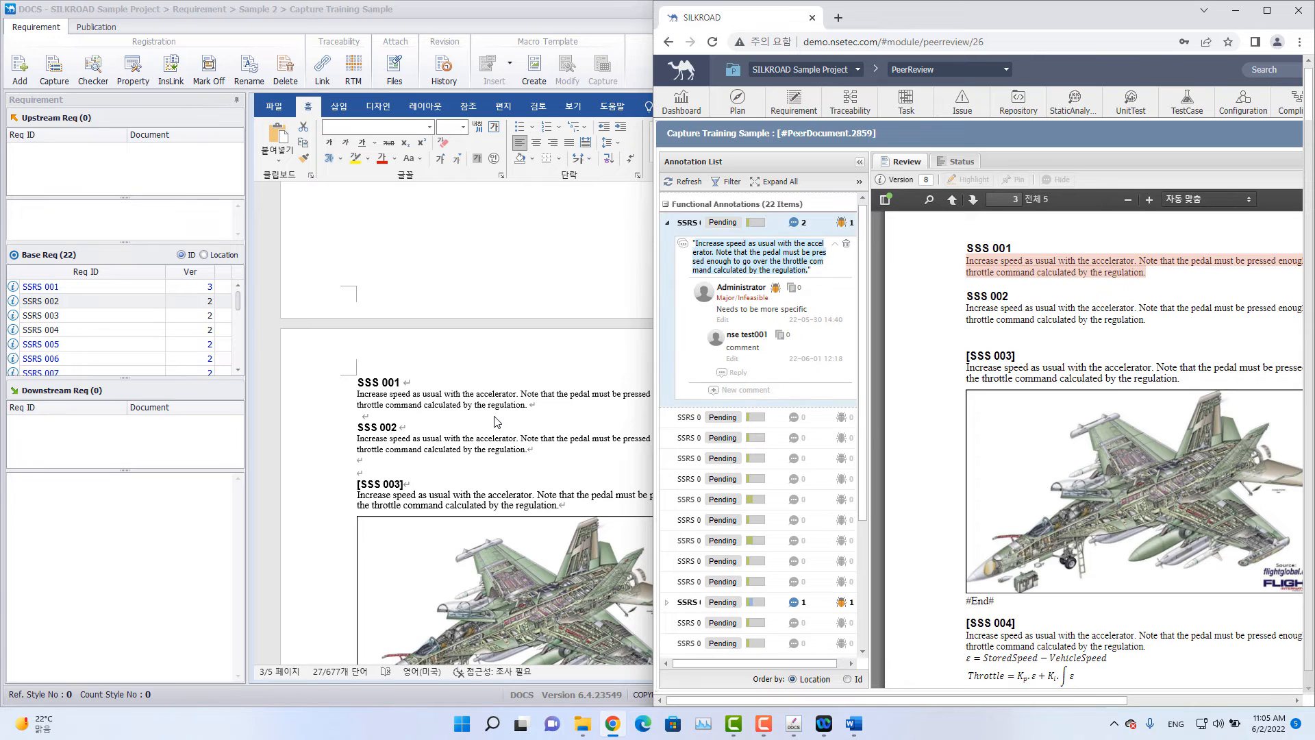
{"action": "left_click", "coordinate": [513, 398]}
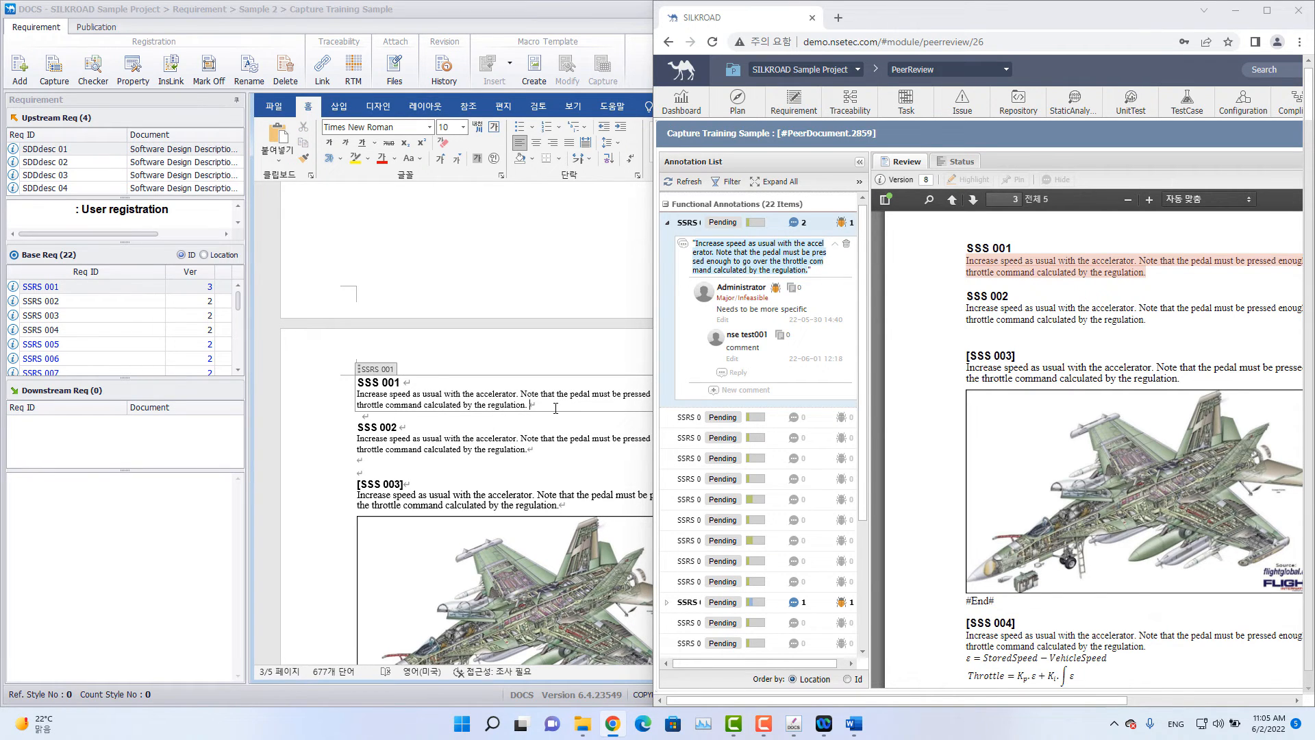
{"action": "scroll", "coordinate": [678, 402], "scroll_direction": "down", "scroll_amount": 2}
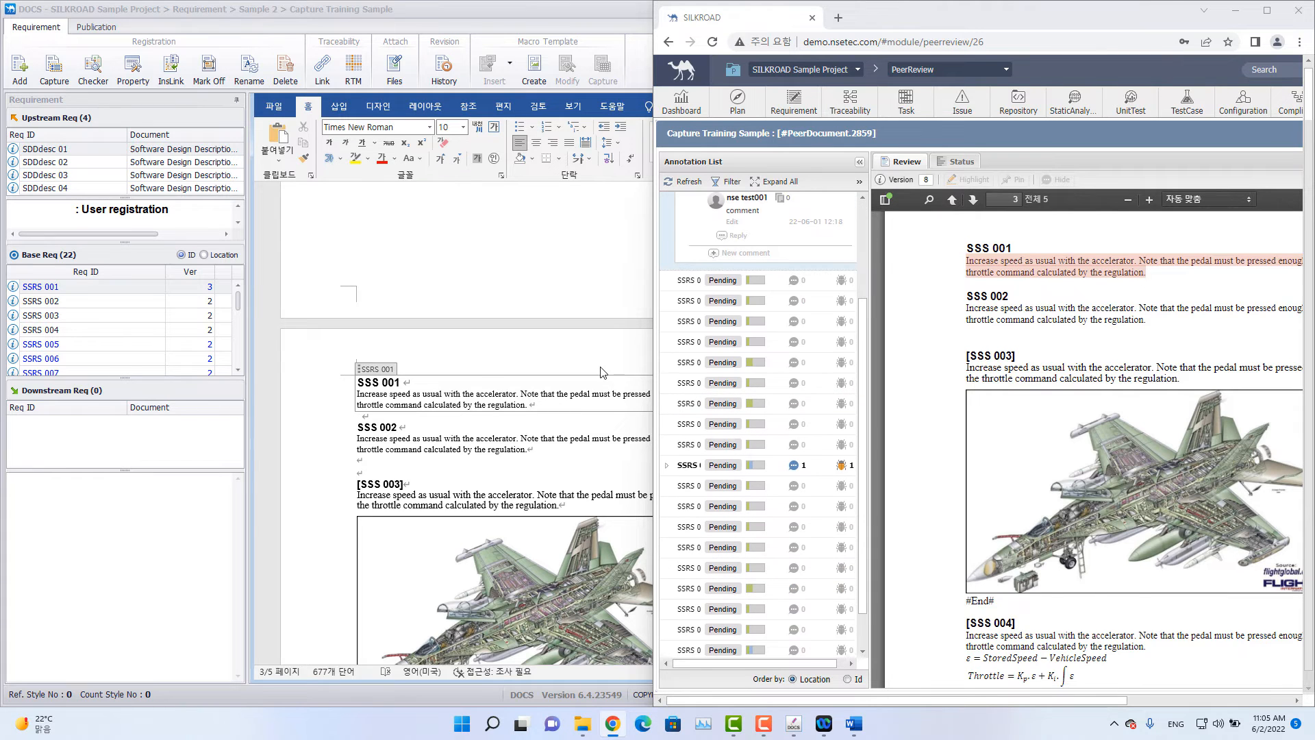
{"action": "scroll", "coordinate": [602, 373], "scroll_direction": "up", "scroll_amount": 1}
{"action": "scroll", "coordinate": [764, 362], "scroll_direction": "up", "scroll_amount": 2}
{"action": "scroll", "coordinate": [551, 373], "scroll_direction": "down", "scroll_amount": 4}
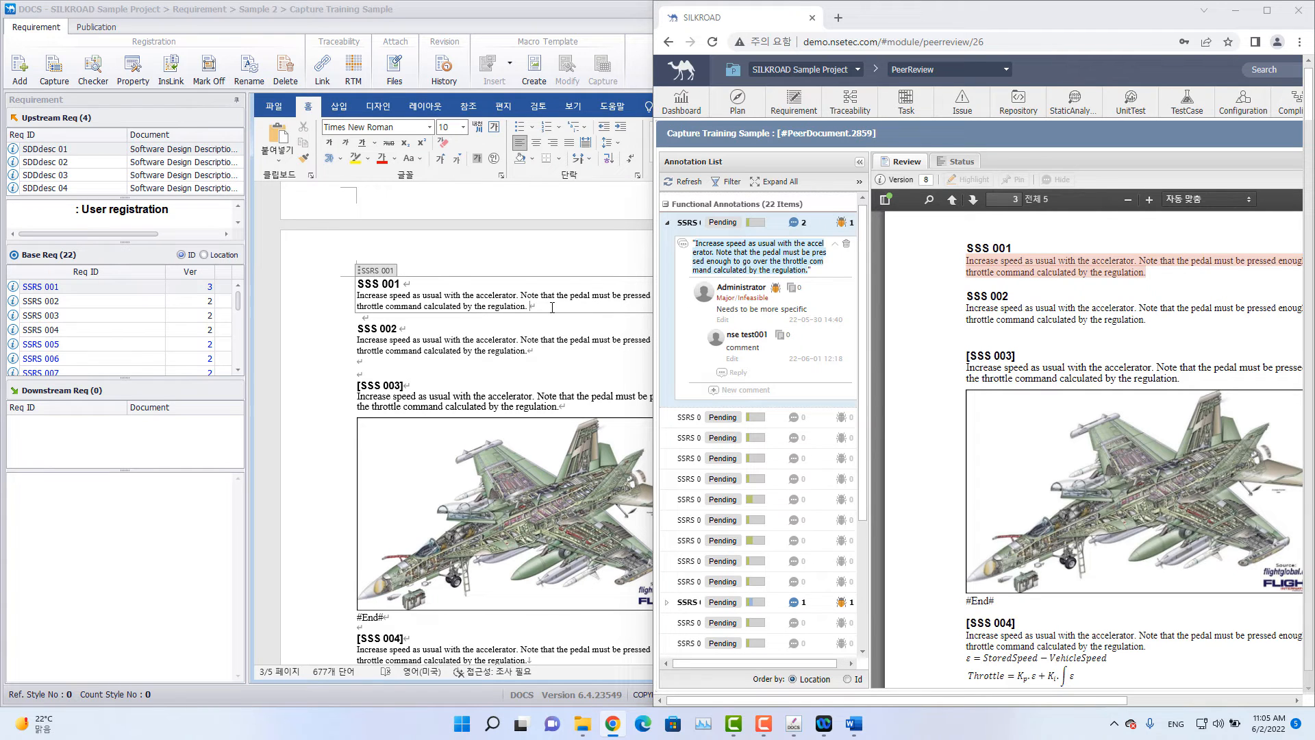
{"action": "type", "text": "Modified."}
Publish the edited Capture Training Sample document from DOCS as version 9.
{"action": "left_click", "coordinate": [534, 5]}
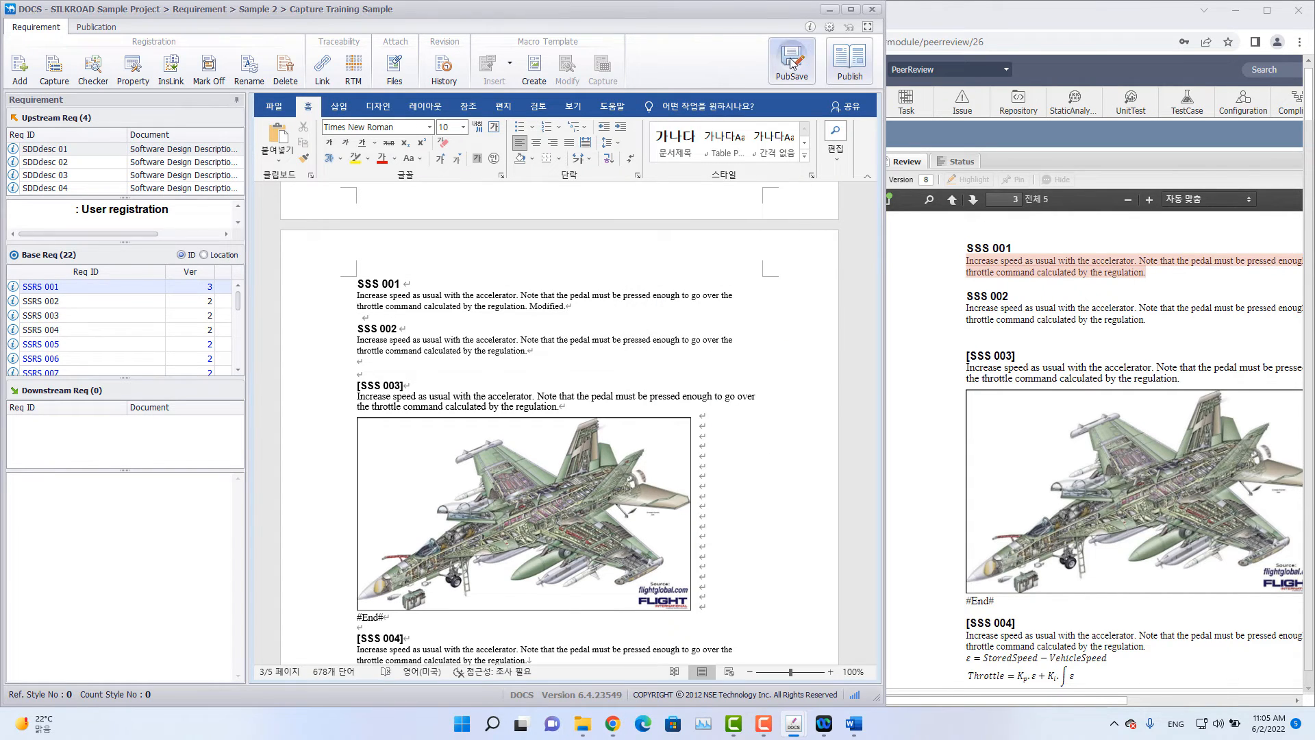
{"action": "left_click", "coordinate": [857, 67]}
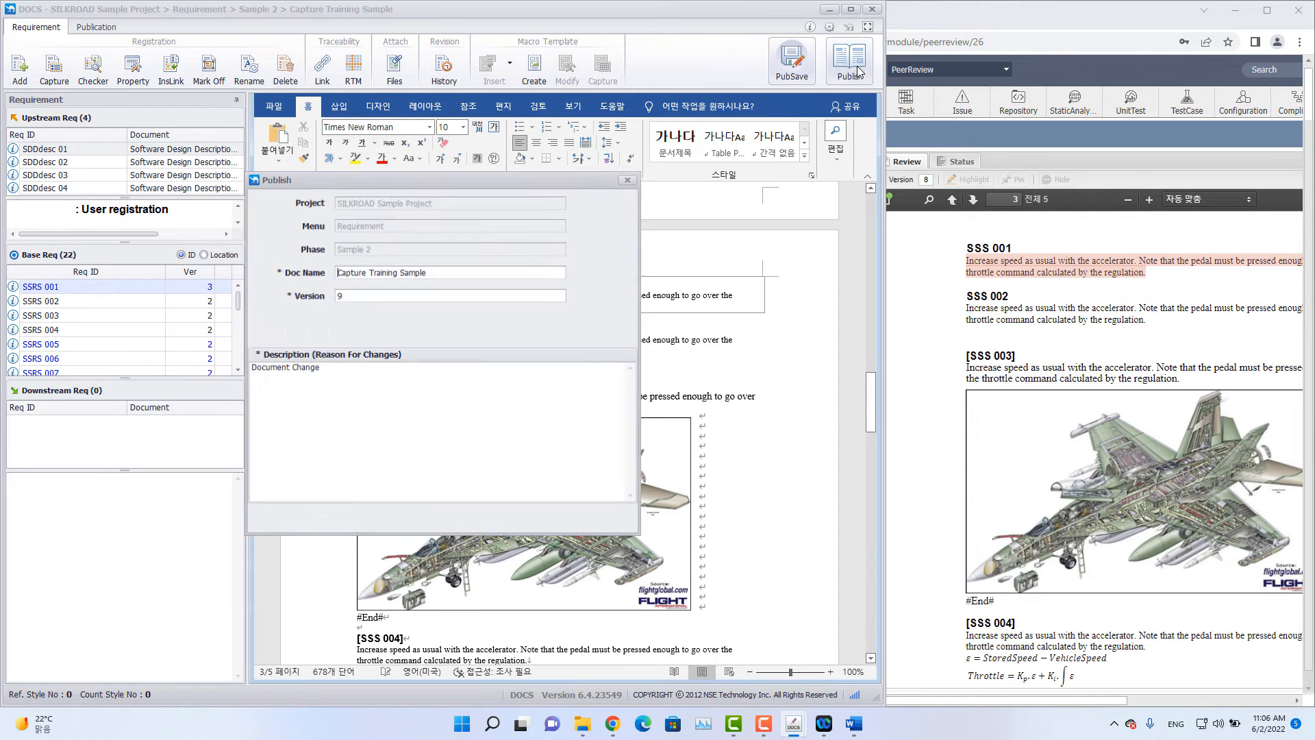
{"action": "left_click", "coordinate": [610, 222]}
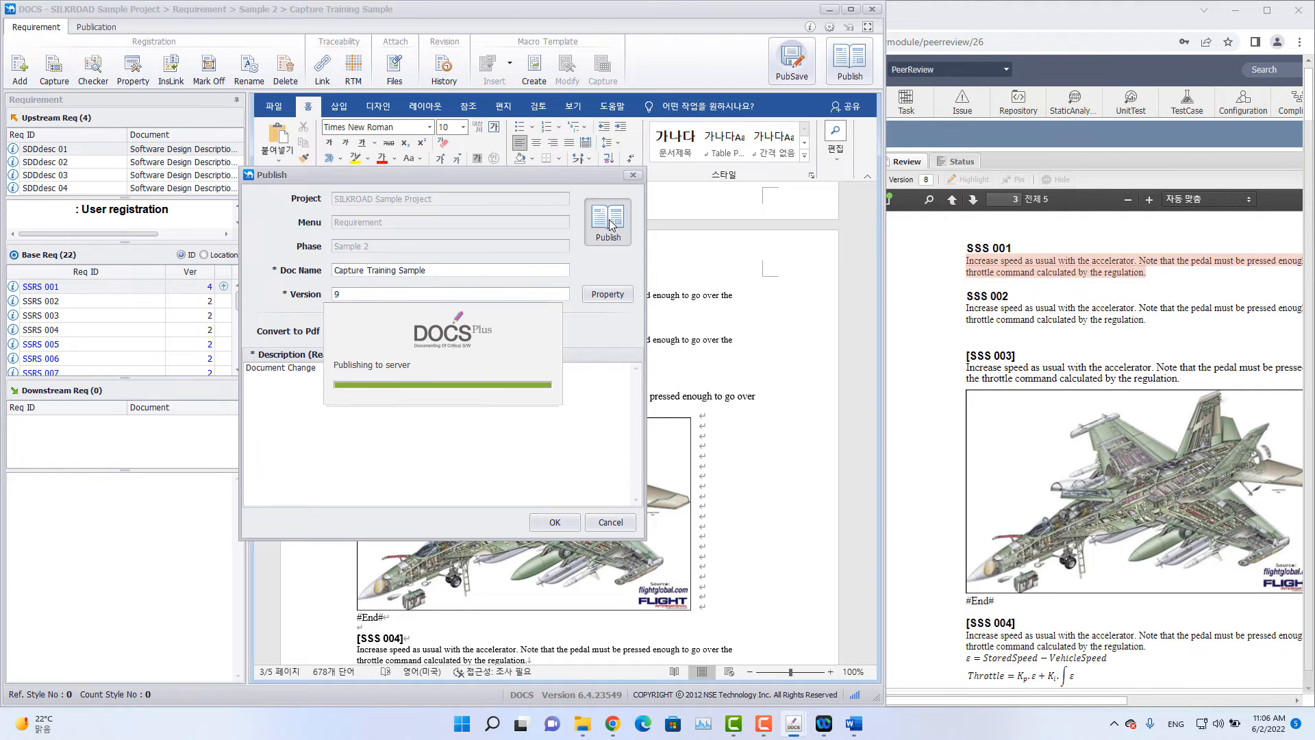
{"action": "left_click", "coordinate": [442, 391]}
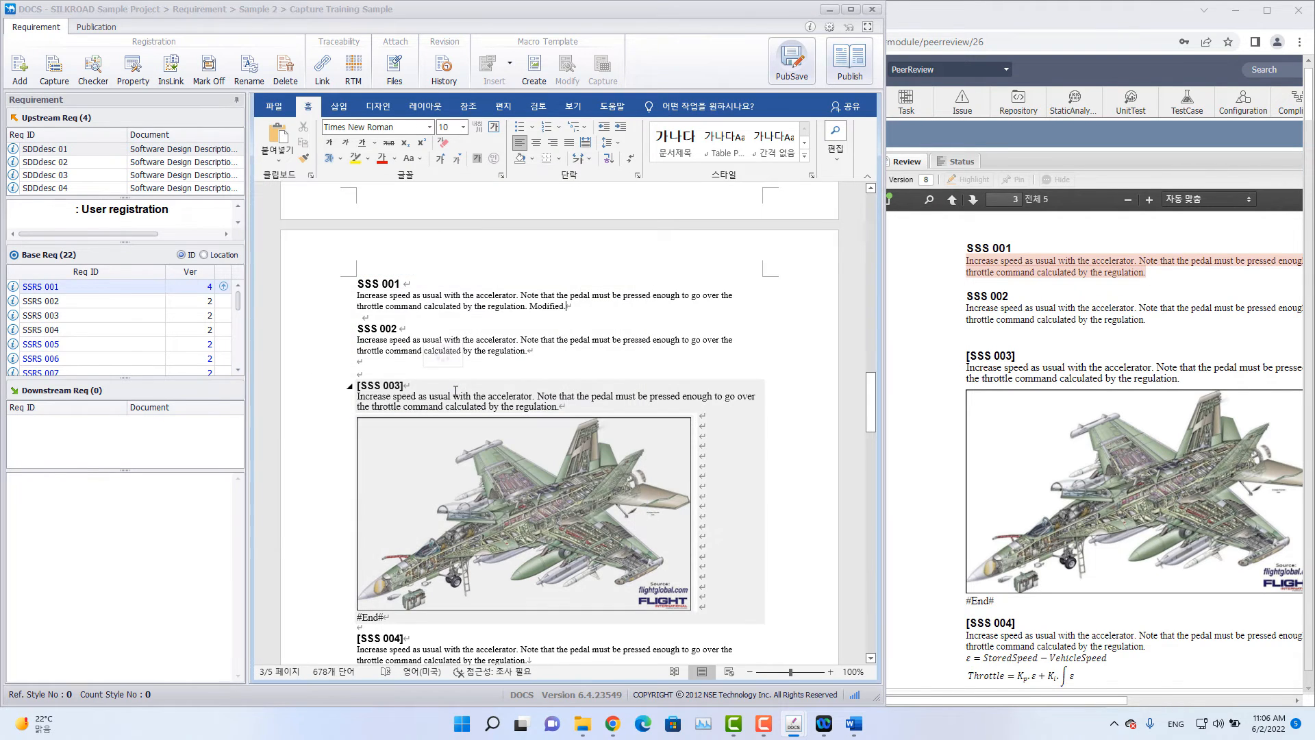
Close DOCS, unlocking the document, then restore the browser and close the document review.
{"action": "left_click", "coordinate": [873, 10]}
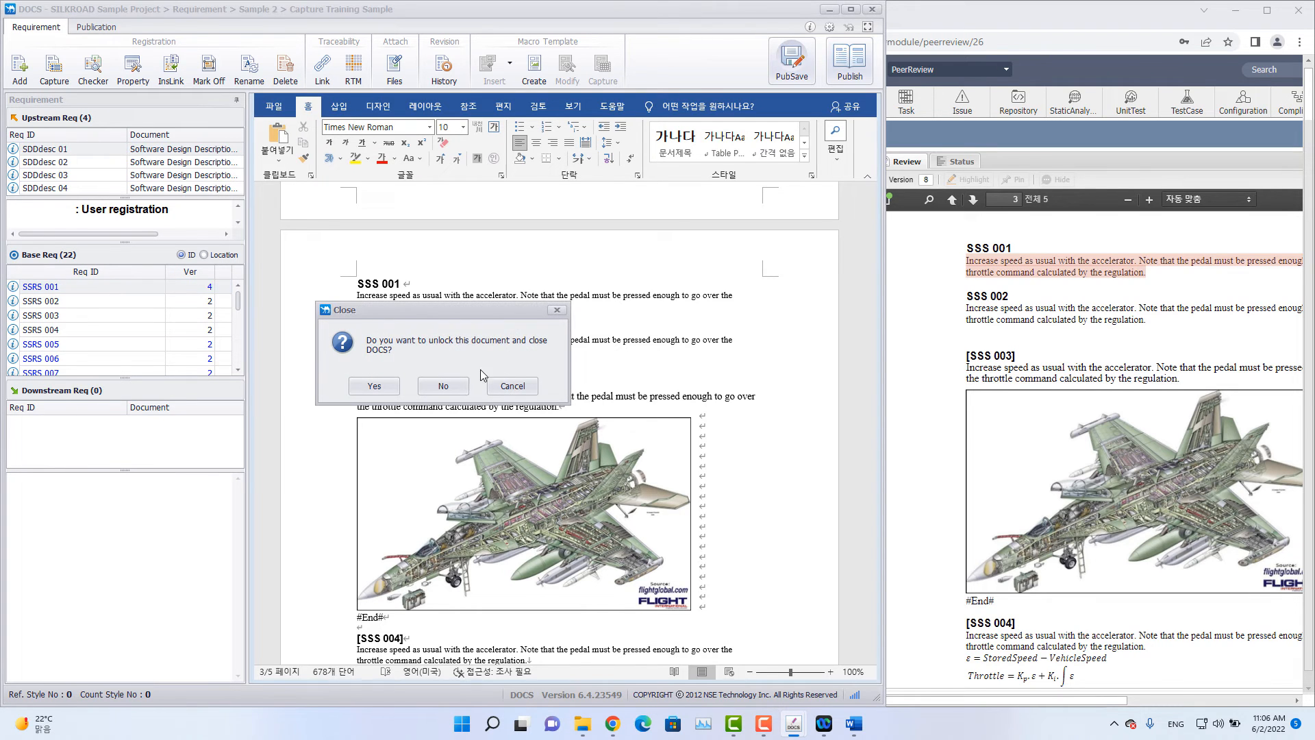
{"action": "left_click", "coordinate": [376, 386]}
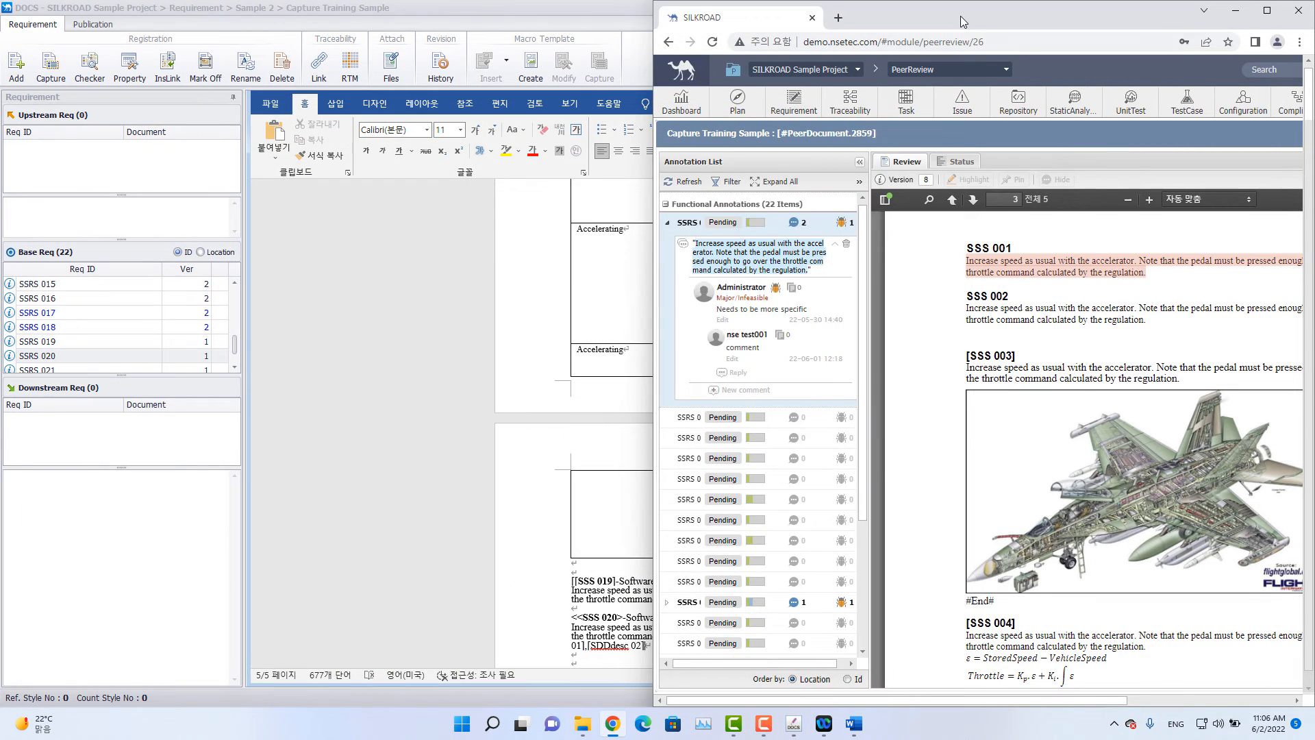
{"action": "double_click", "coordinate": [960, 15]}
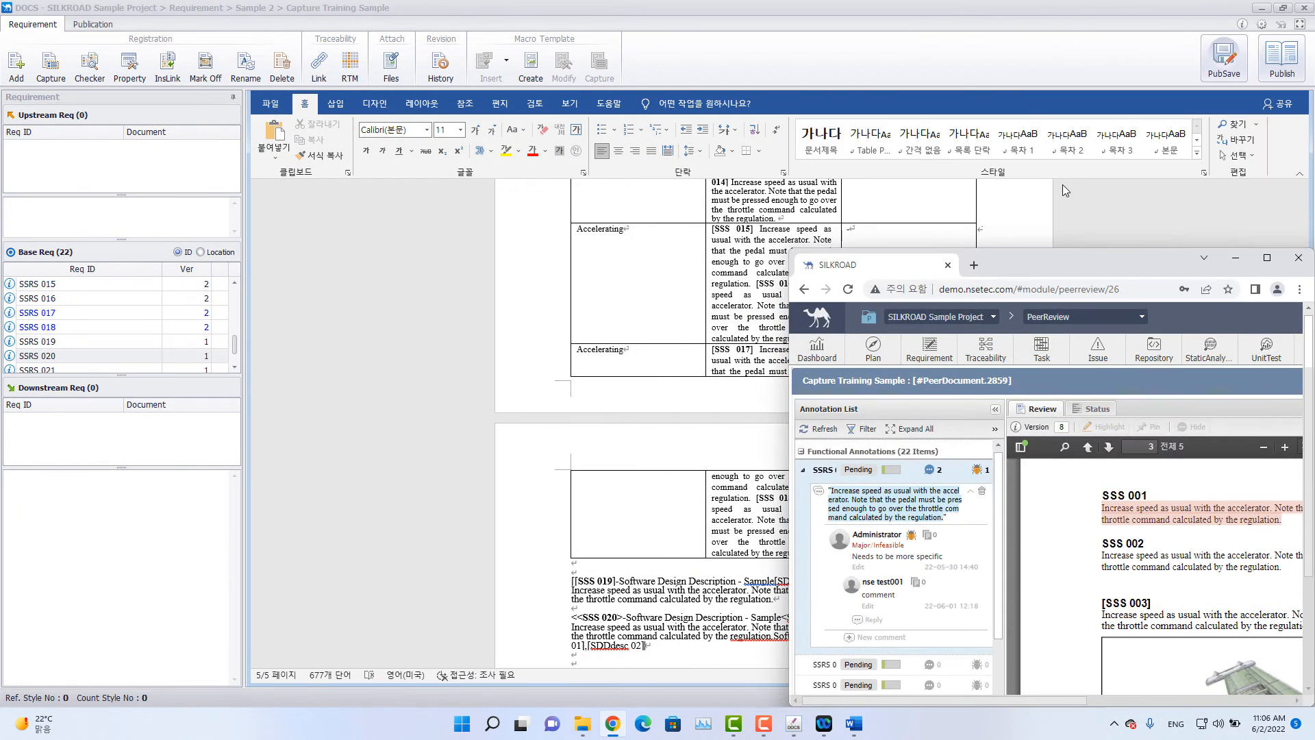
{"action": "double_click", "coordinate": [1062, 261]}
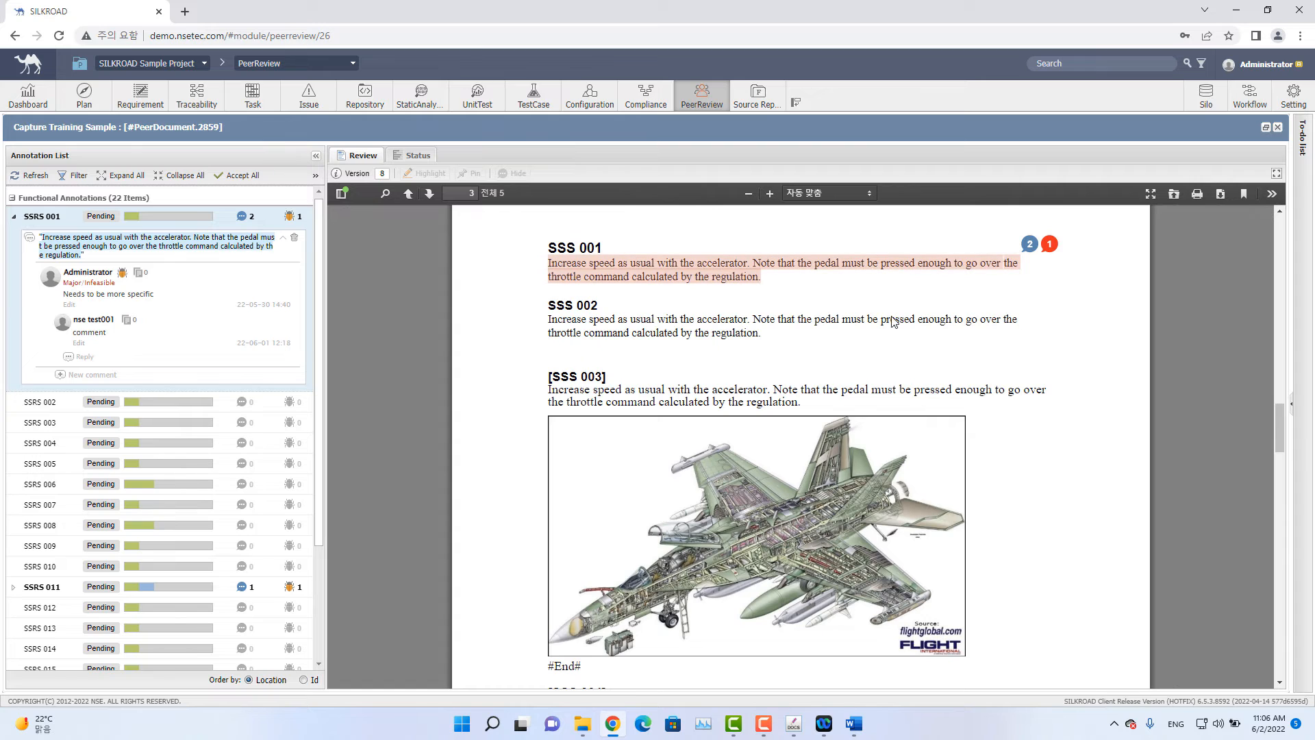
{"action": "left_click", "coordinate": [1278, 128]}
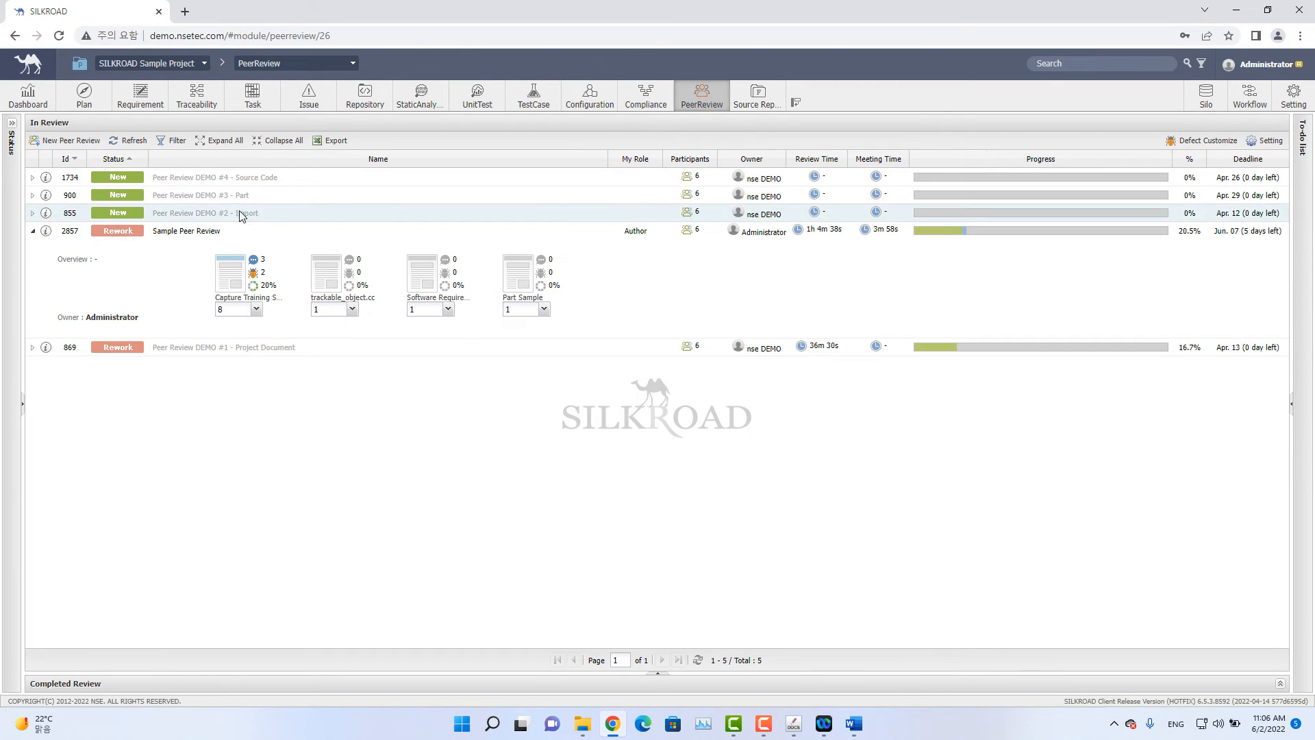
Add the new Capture Training Sample from Requirement > Sample 2 to the review materials with 1 hour rework time.
{"action": "left_click", "coordinate": [46, 232]}
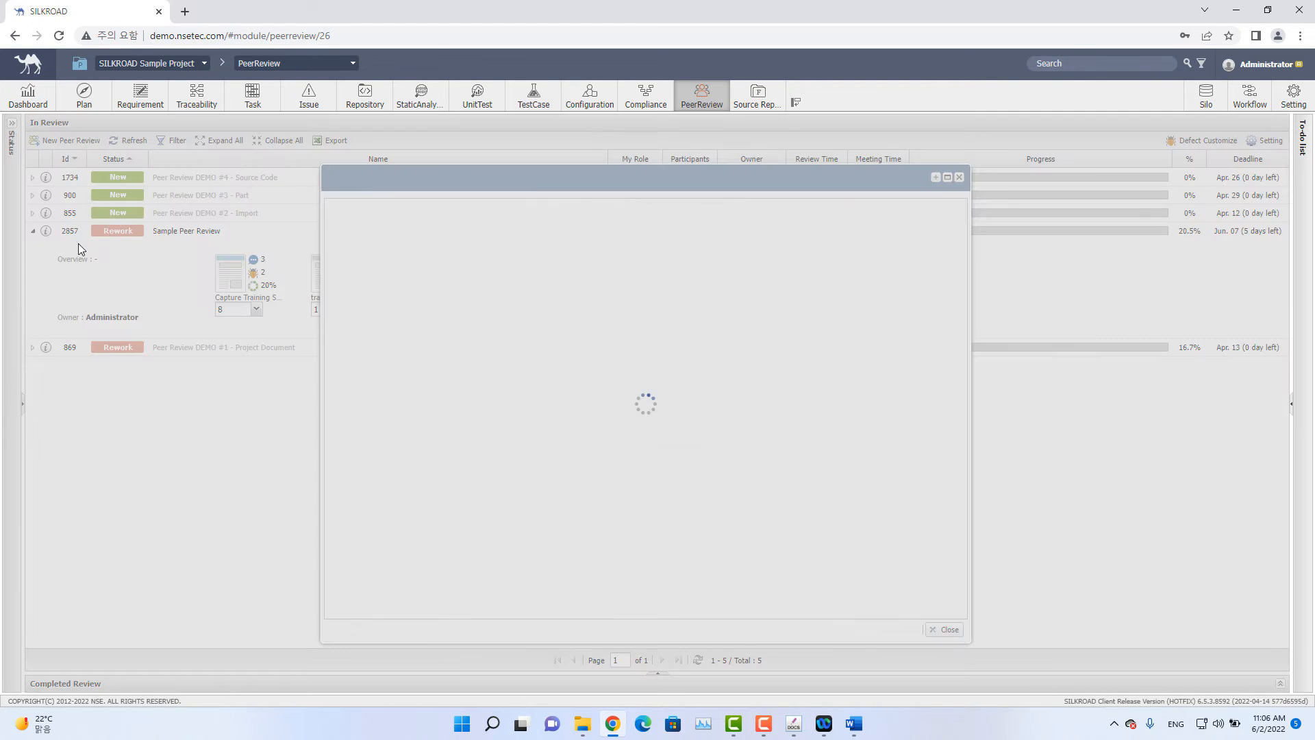
{"action": "scroll", "coordinate": [405, 446], "scroll_direction": "down", "scroll_amount": 5}
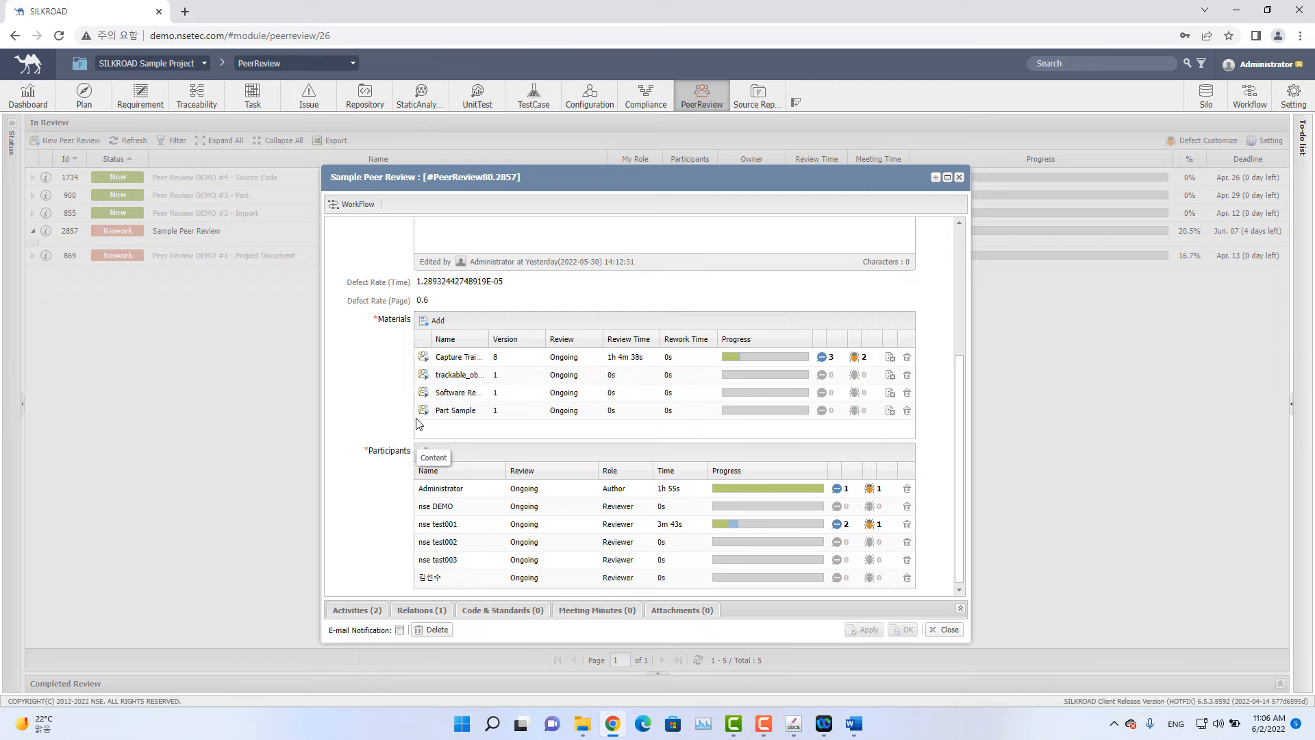
{"action": "left_click", "coordinate": [434, 322]}
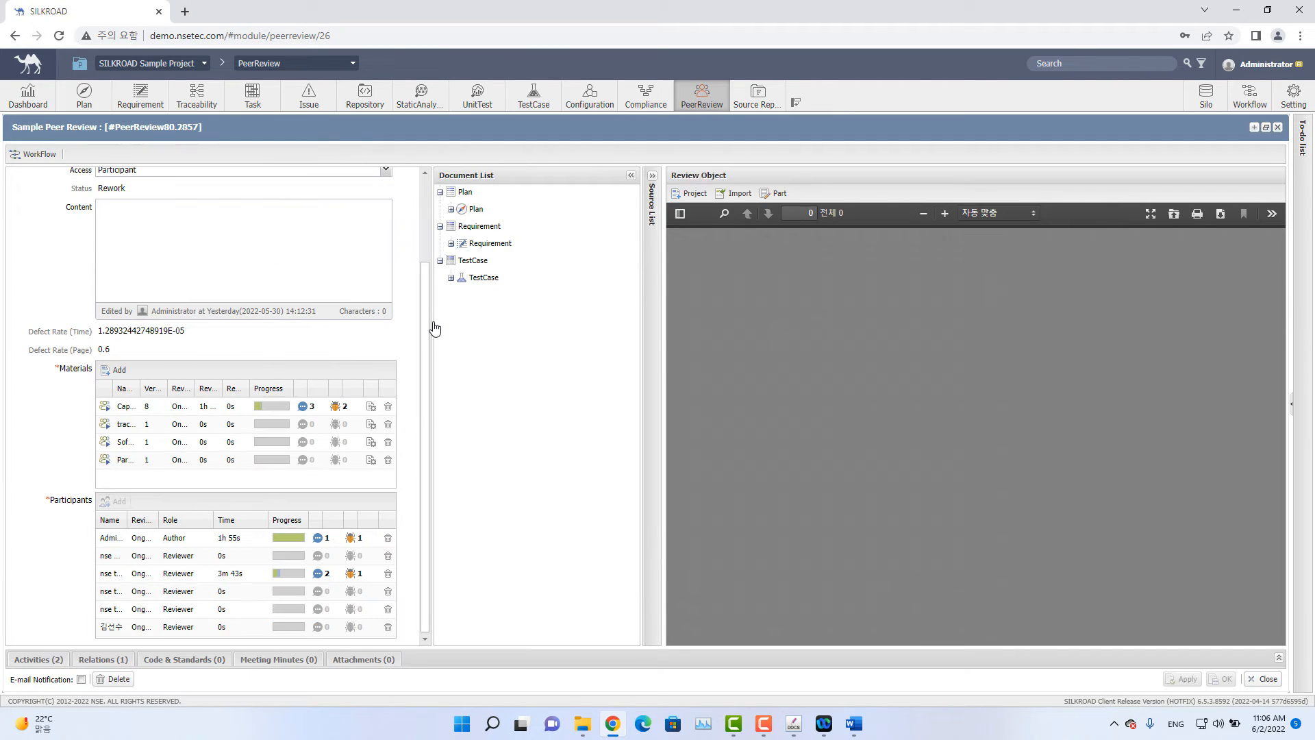
{"action": "left_click", "coordinate": [451, 243]}
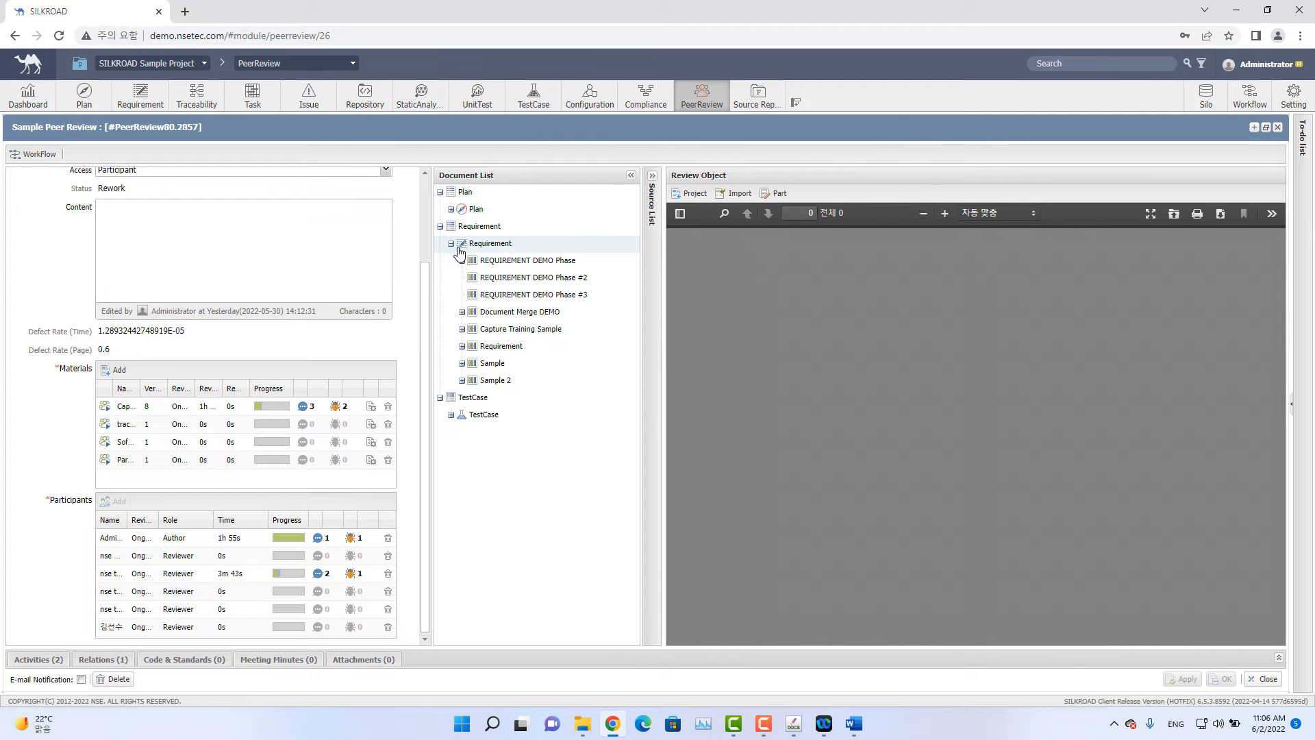
{"action": "left_click", "coordinate": [462, 380]}
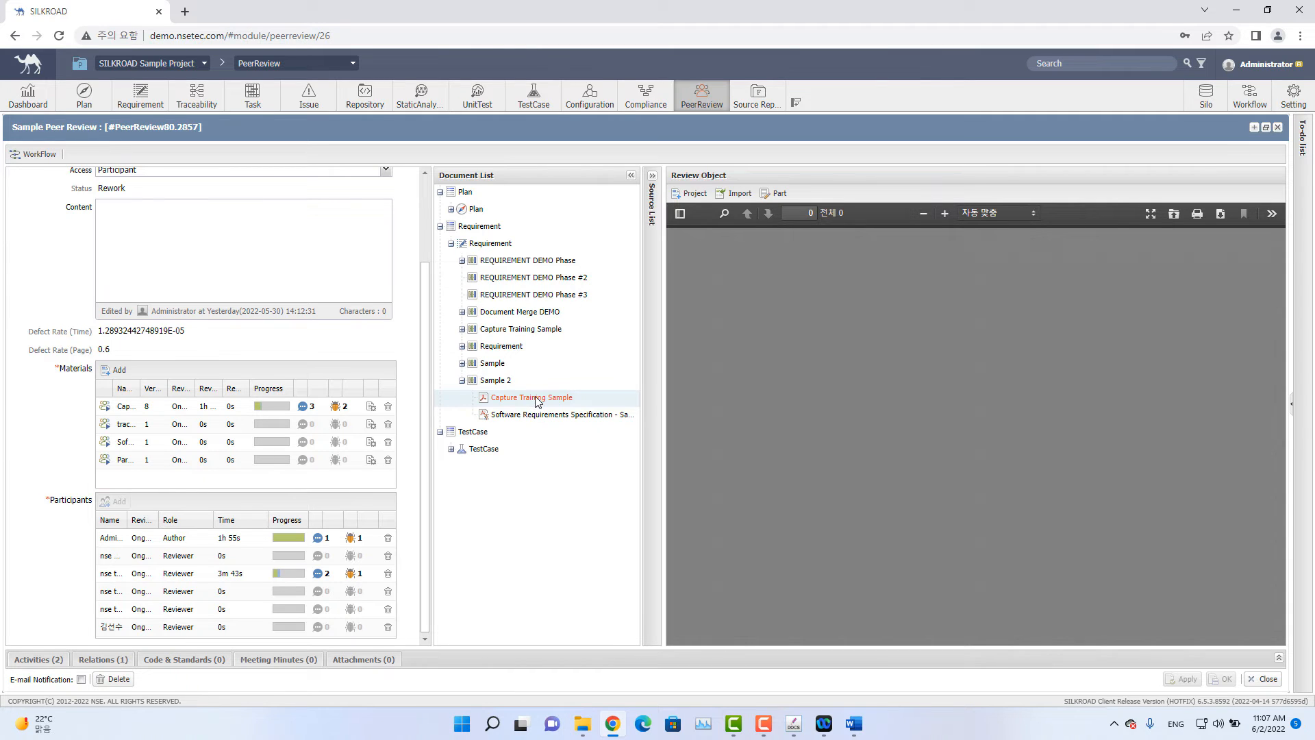
{"action": "left_click_drag", "start_coordinate": [538, 401], "coordinate": [174, 482]}
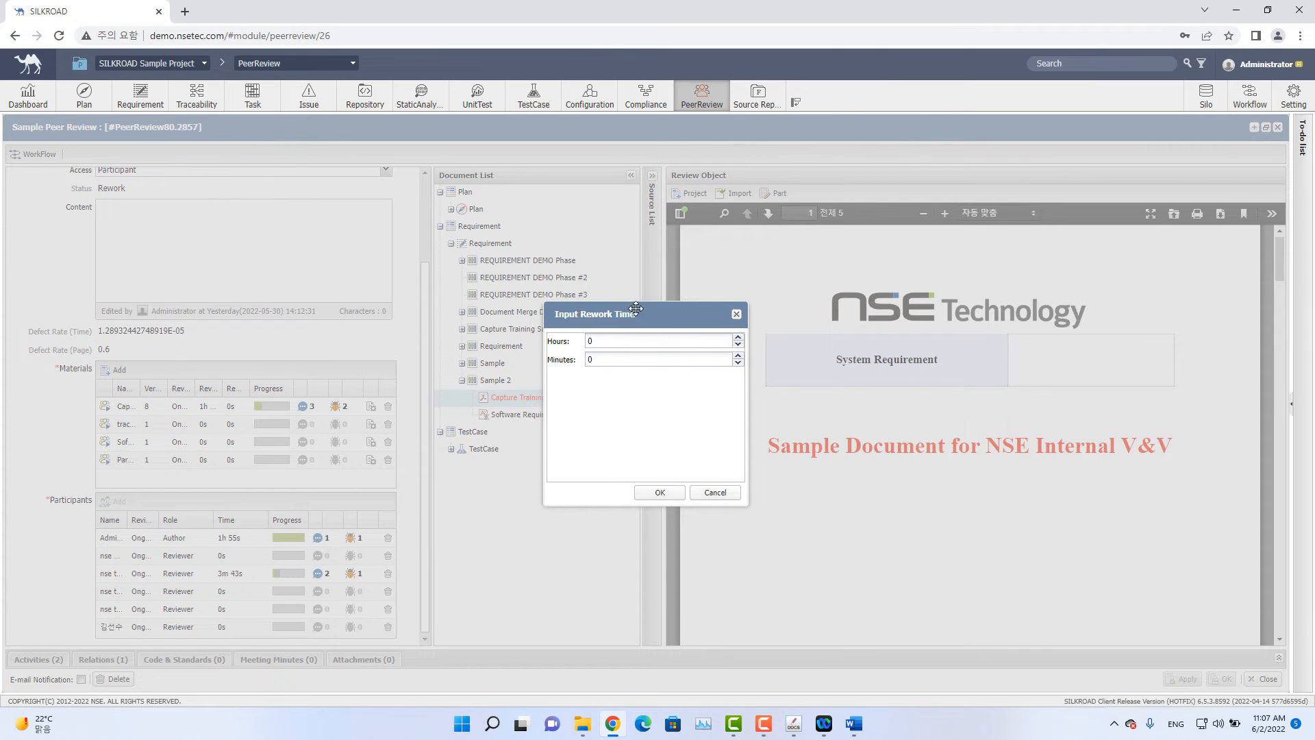
{"action": "left_click", "coordinate": [698, 342]}
{"action": "type", "text": "1"}
{"action": "key", "text": "Tab"}
{"action": "left_click_drag", "start_coordinate": [603, 342], "coordinate": [537, 342]}
{"action": "left_click", "coordinate": [656, 493]}
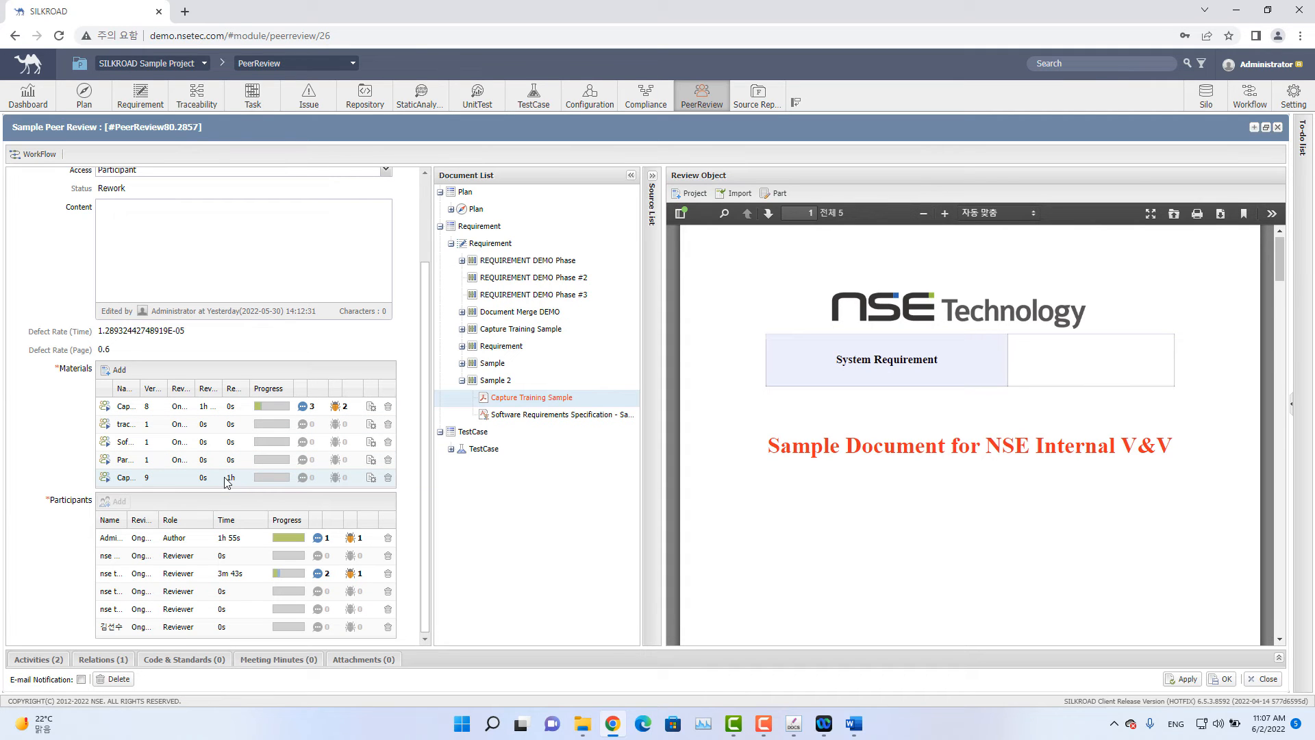
Save the updated review, then reopen Sample Peer Review to check its materials list.
{"action": "left_click", "coordinate": [1222, 679]}
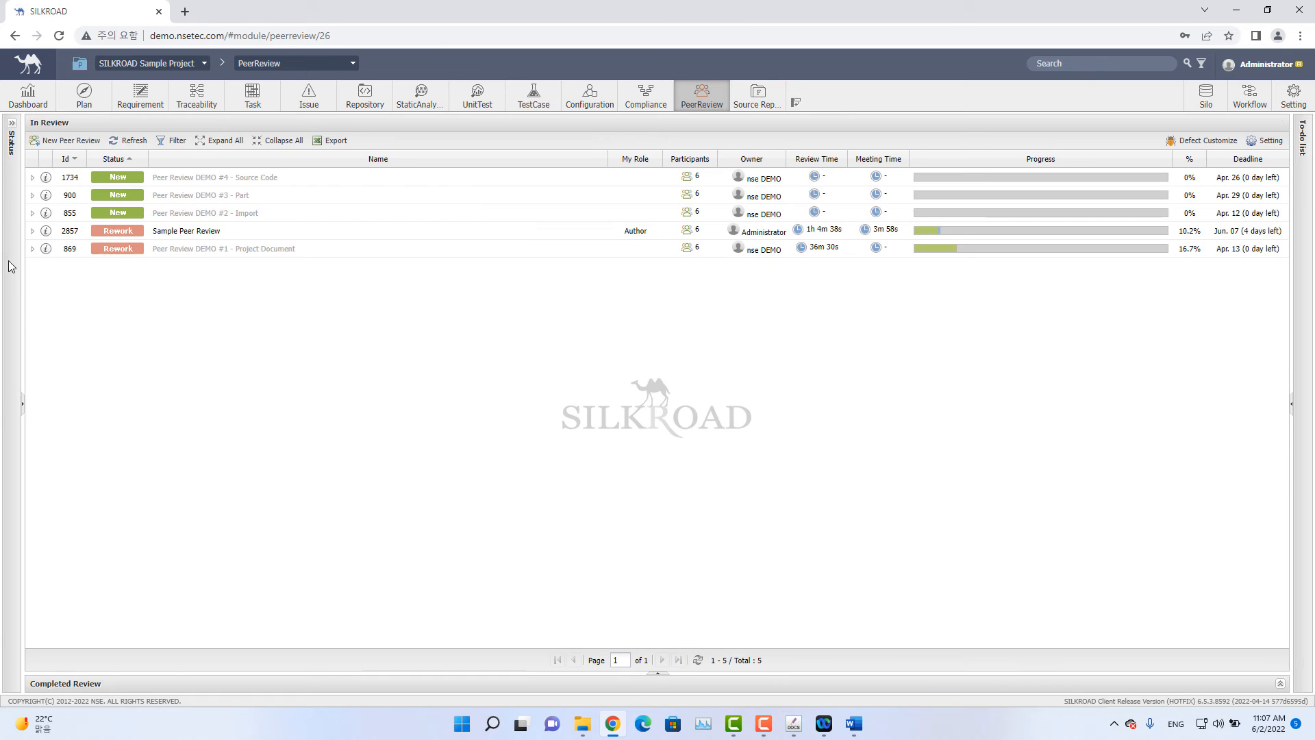
{"action": "left_click", "coordinate": [33, 231]}
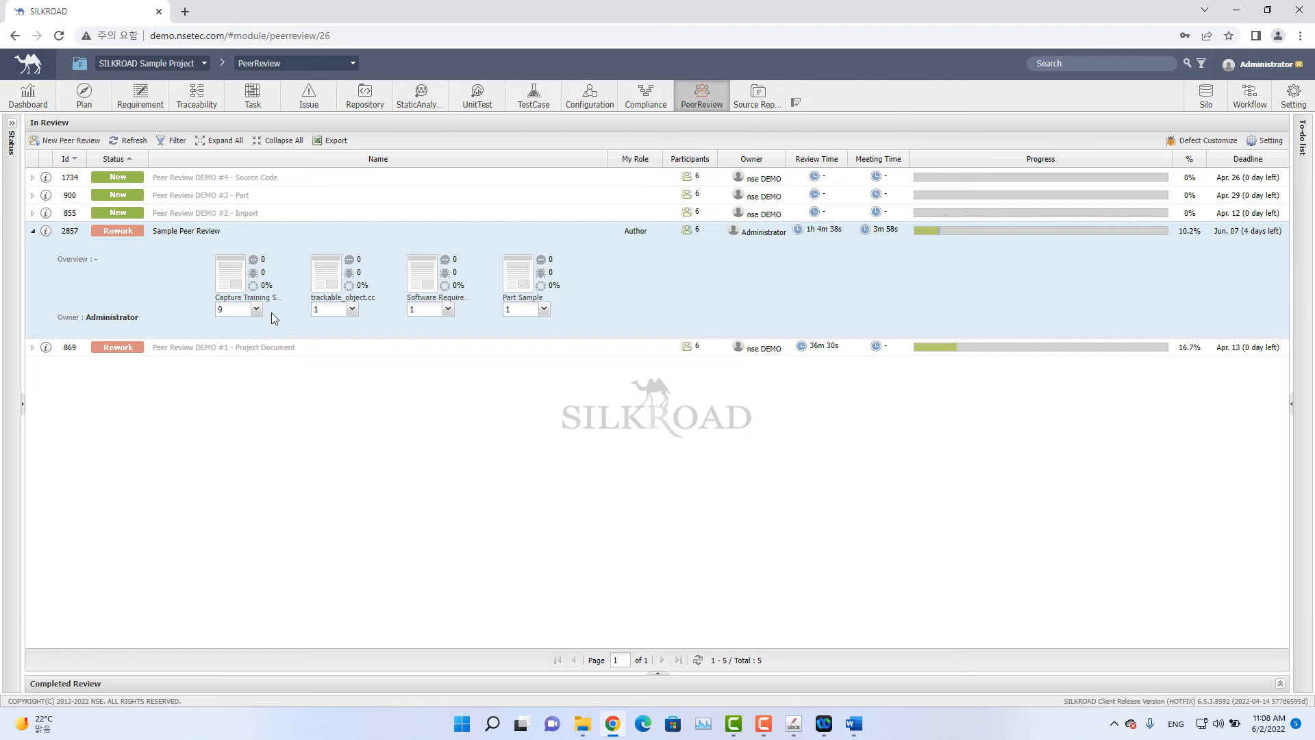
{"action": "left_click", "coordinate": [45, 235]}
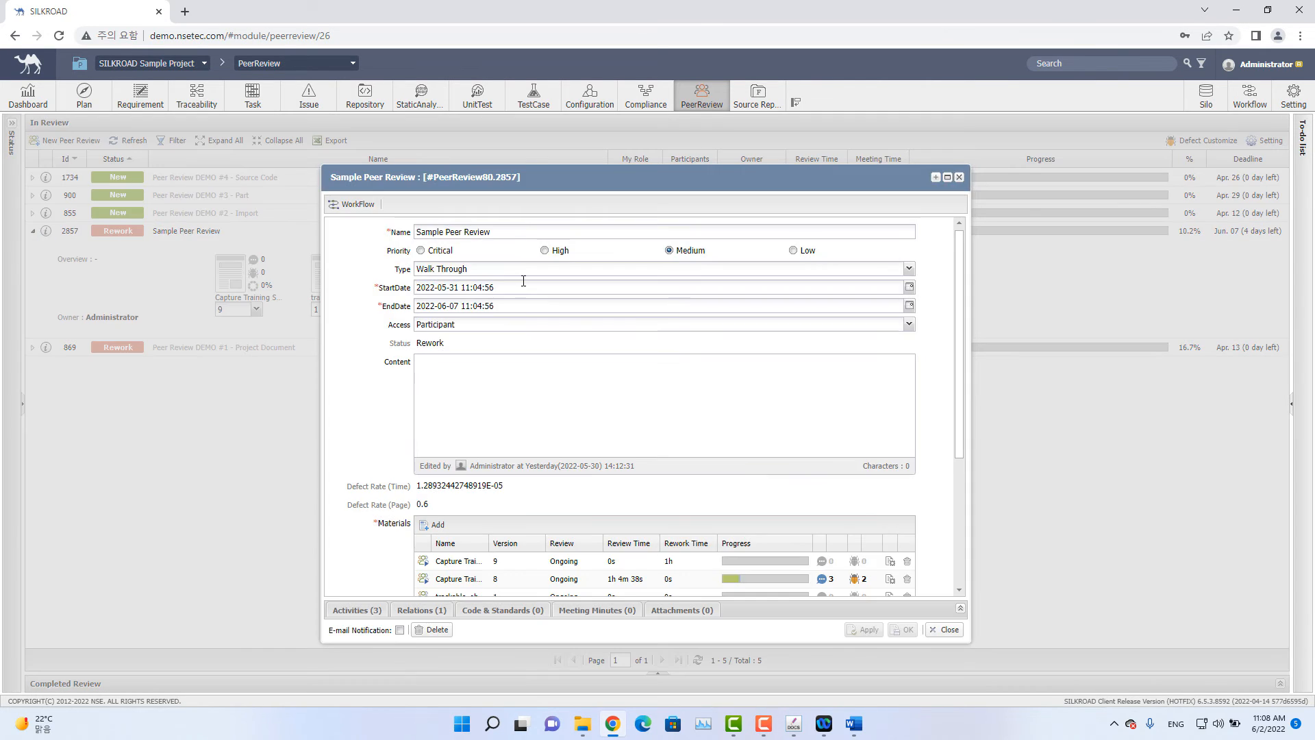
{"action": "scroll", "coordinate": [549, 296], "scroll_direction": "down", "scroll_amount": 5}
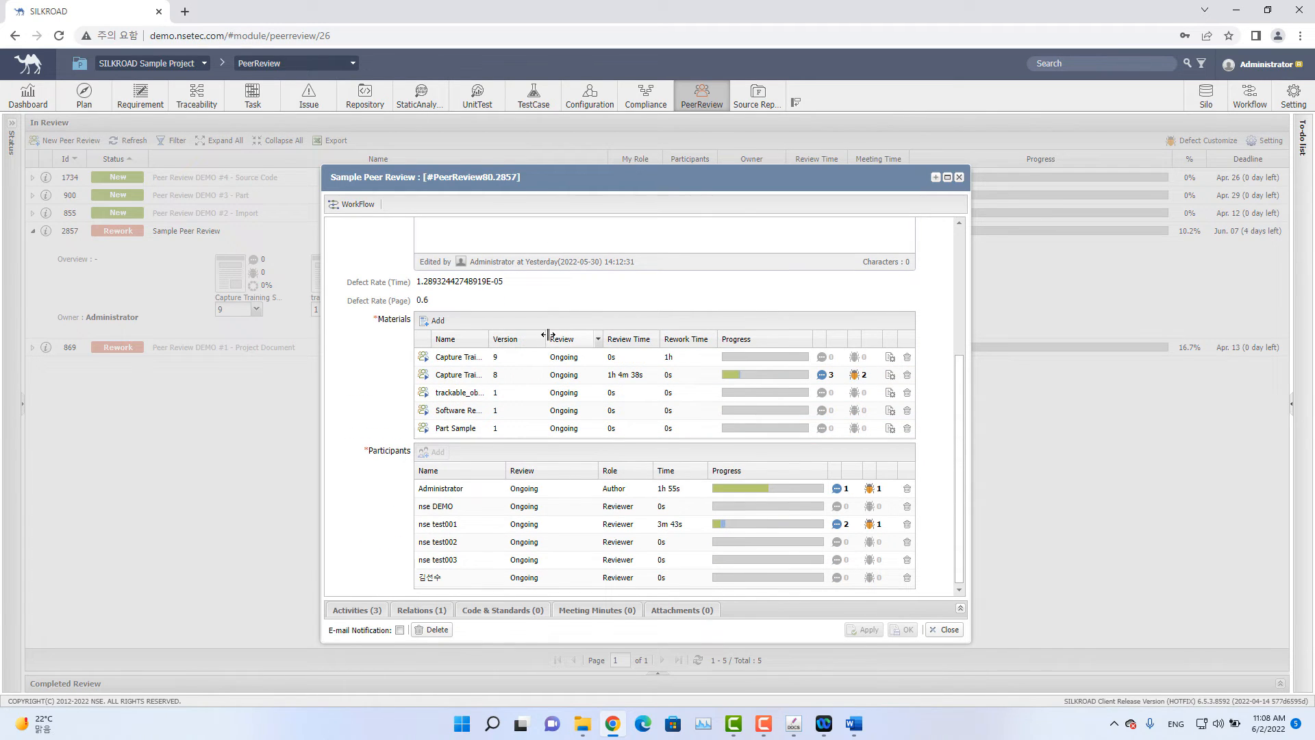
{"action": "left_click_drag", "start_coordinate": [548, 335], "coordinate": [566, 336]}
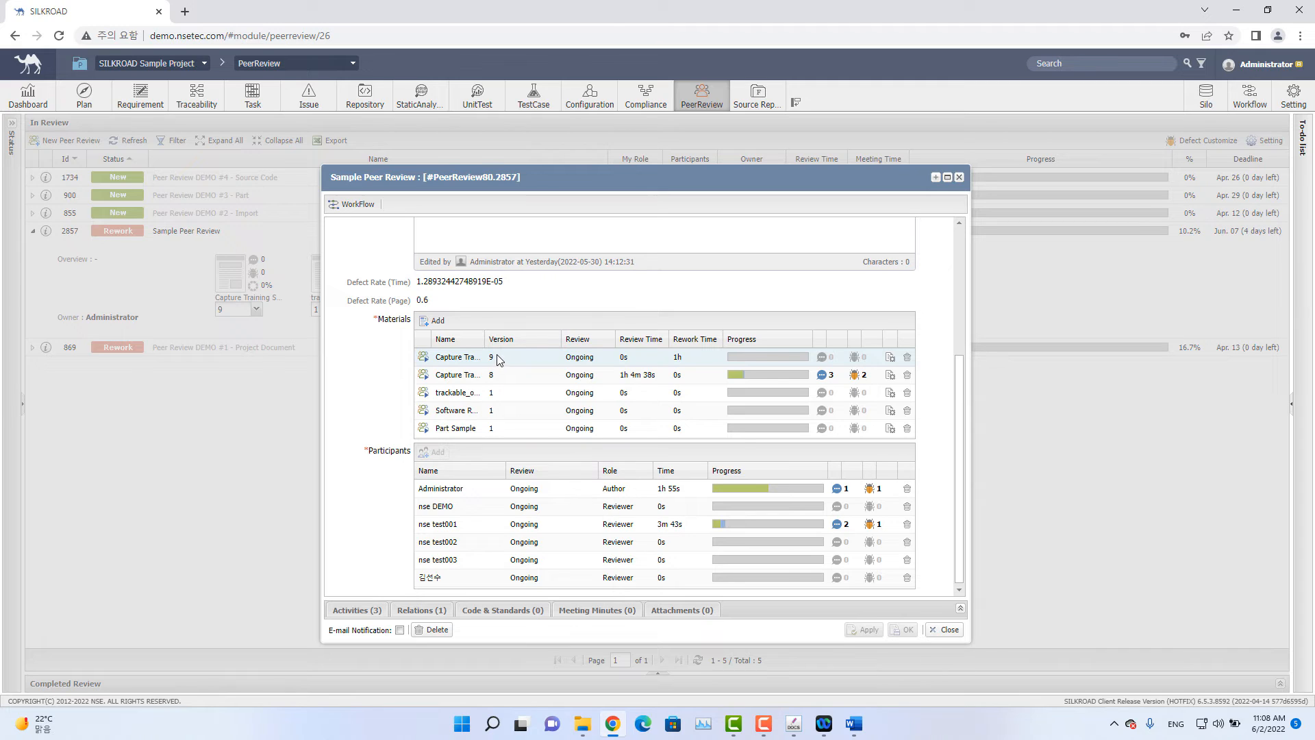
Open the review's workflow to advance it to the Confirm stage.
{"action": "left_click", "coordinate": [358, 204]}
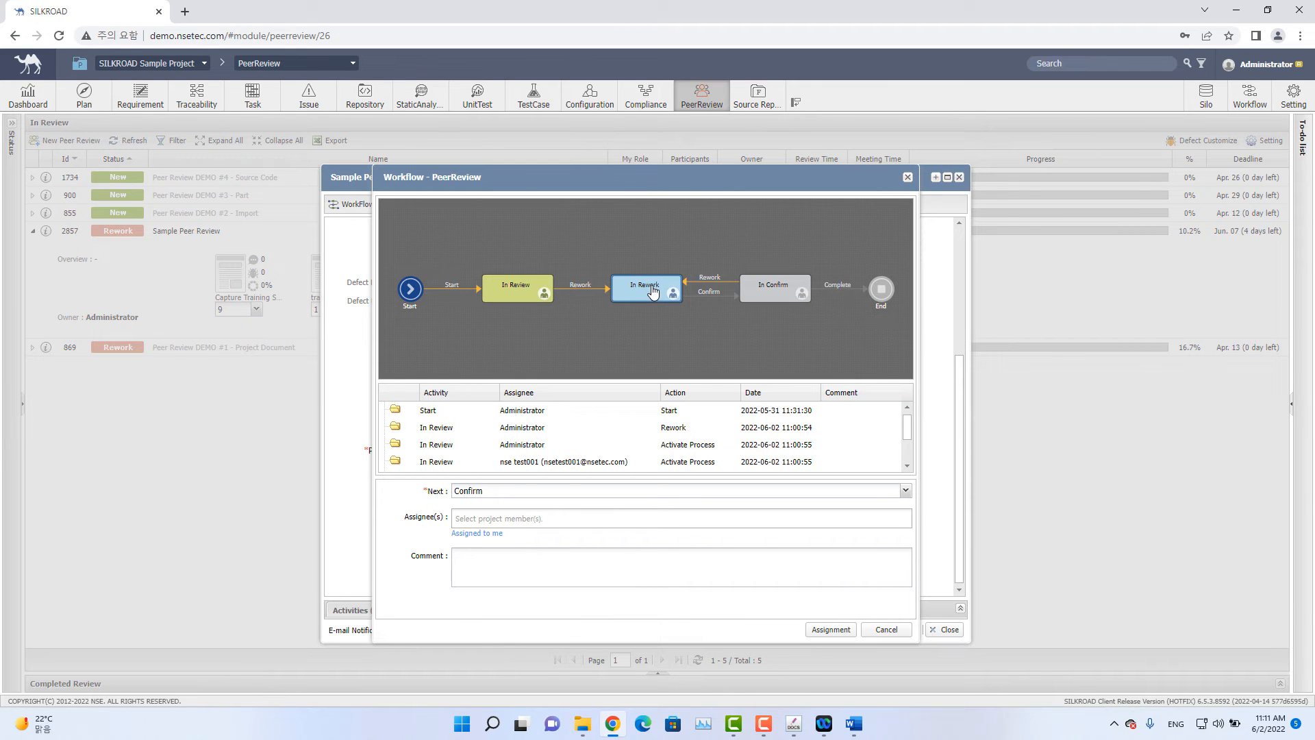
Assign a project member to the Confirm stage and submit the workflow assignment.
{"action": "left_click", "coordinate": [579, 519]}
{"action": "left_click", "coordinate": [560, 538]}
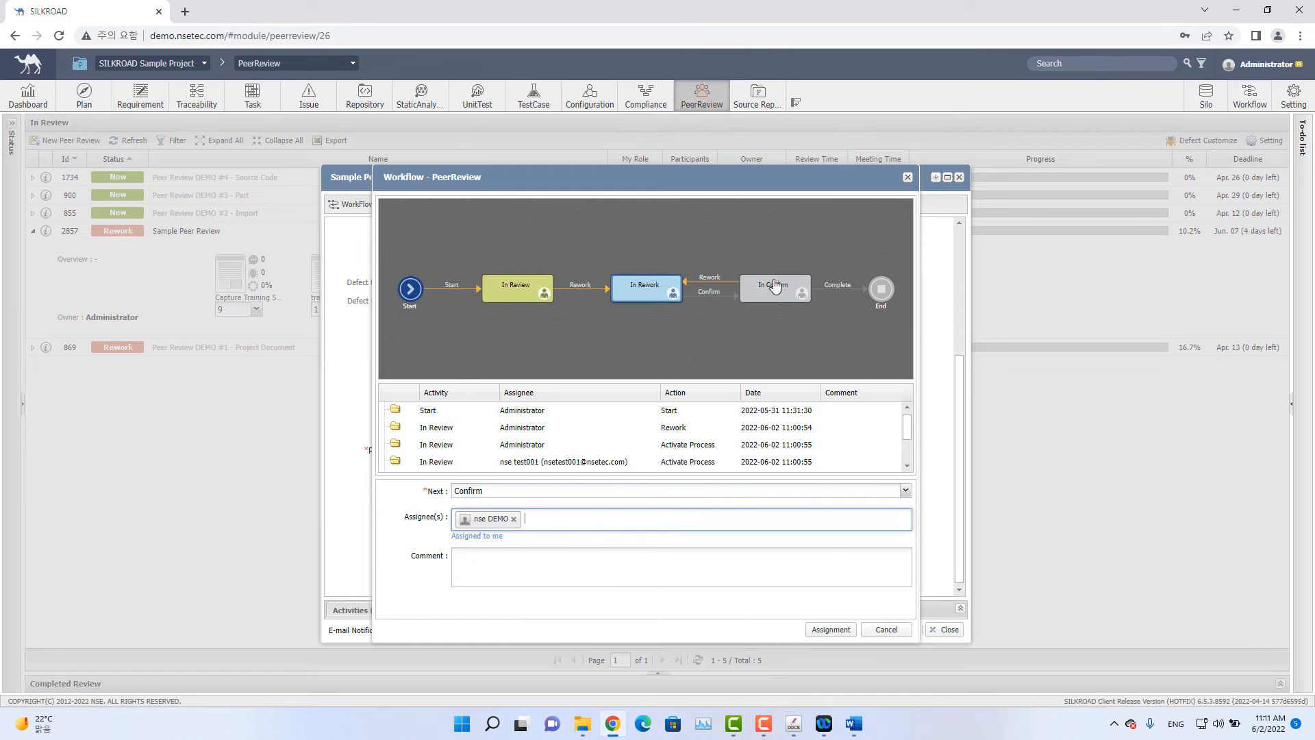
{"action": "left_click", "coordinate": [835, 634]}
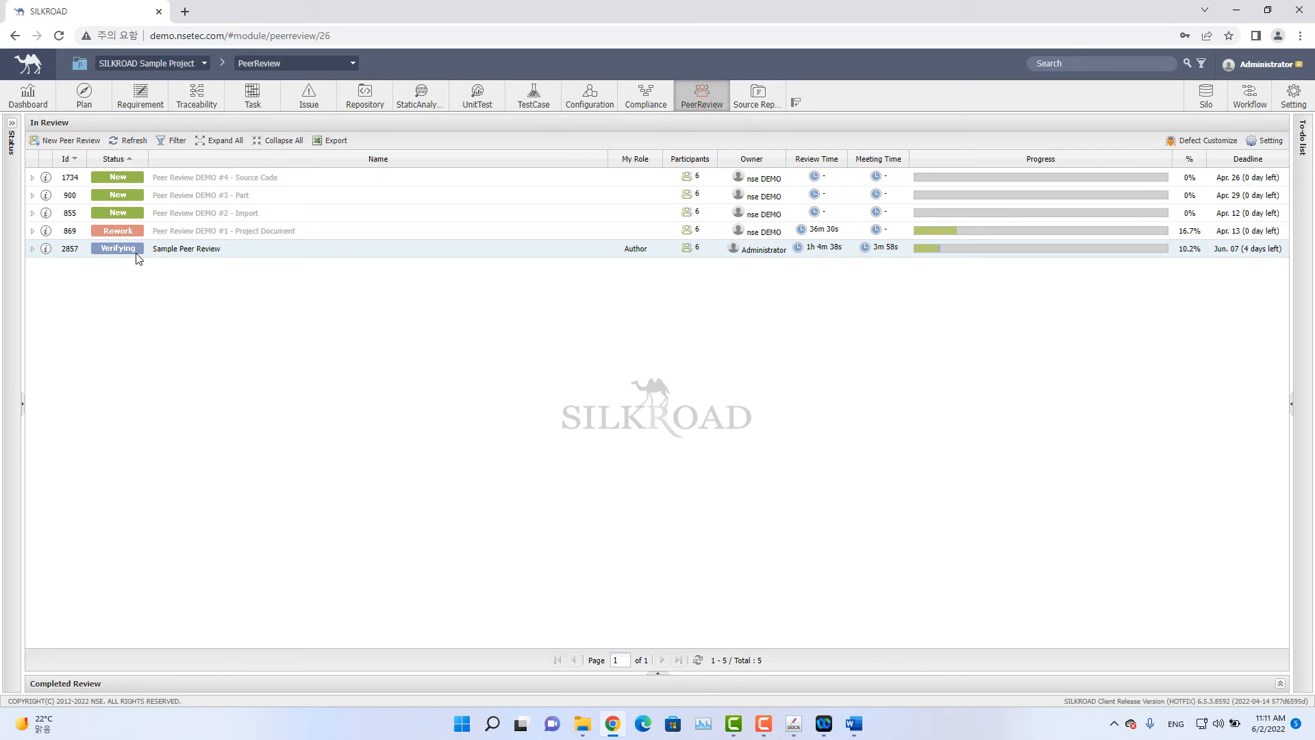
Expand Sample Peer Review and open its Capture Training Sample material for review.
{"action": "left_click", "coordinate": [32, 249]}
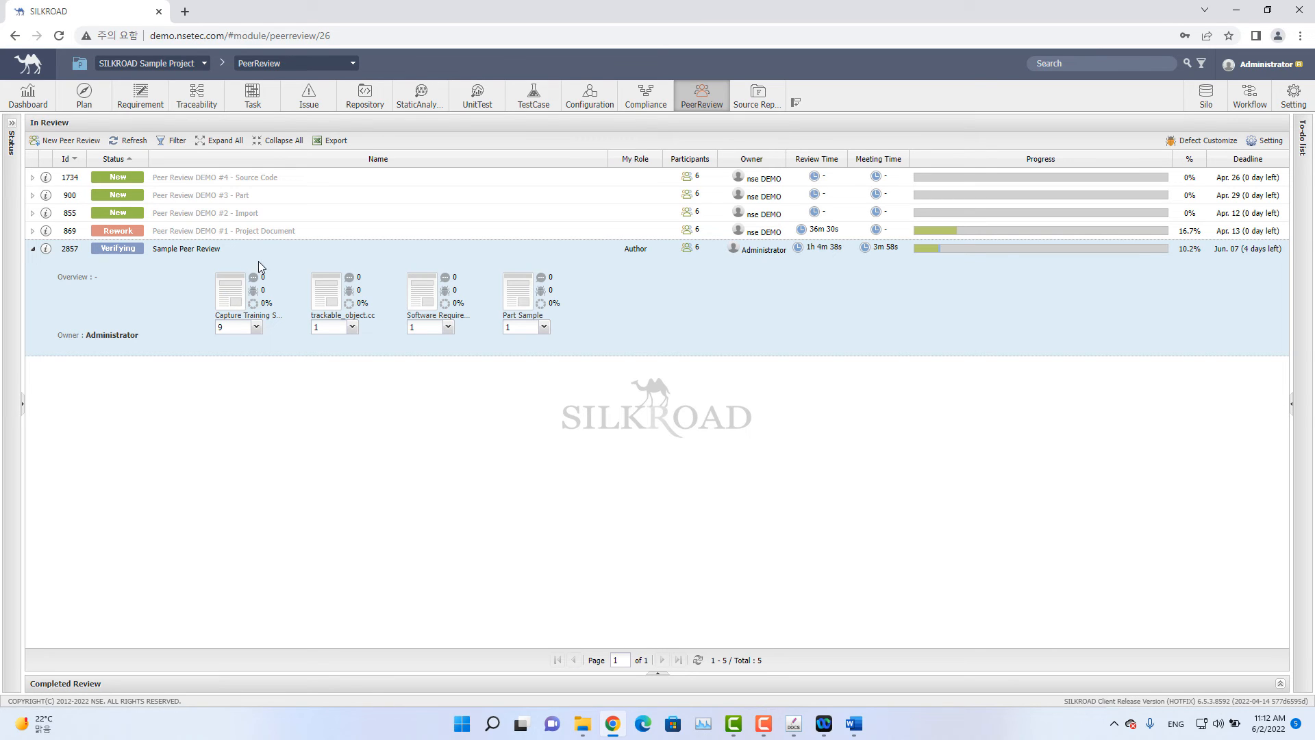
{"action": "left_click", "coordinate": [231, 290]}
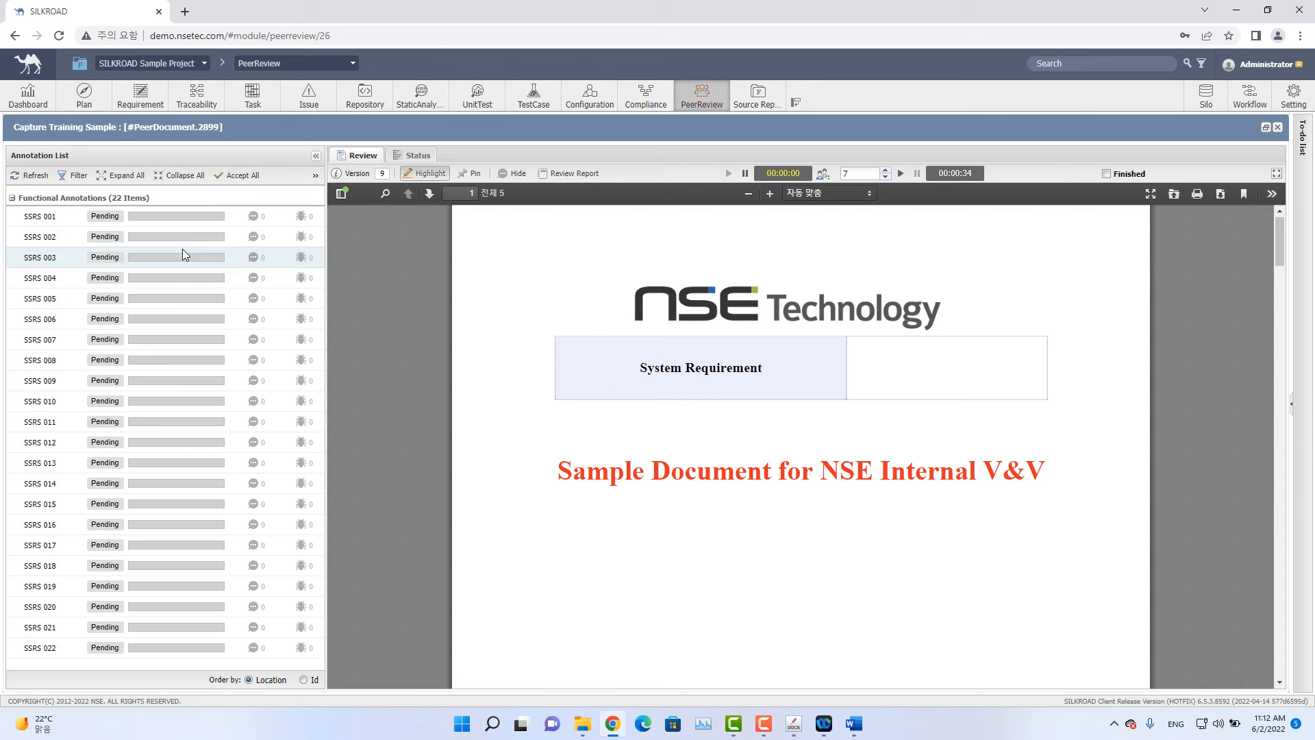
{"action": "left_click", "coordinate": [108, 256]}
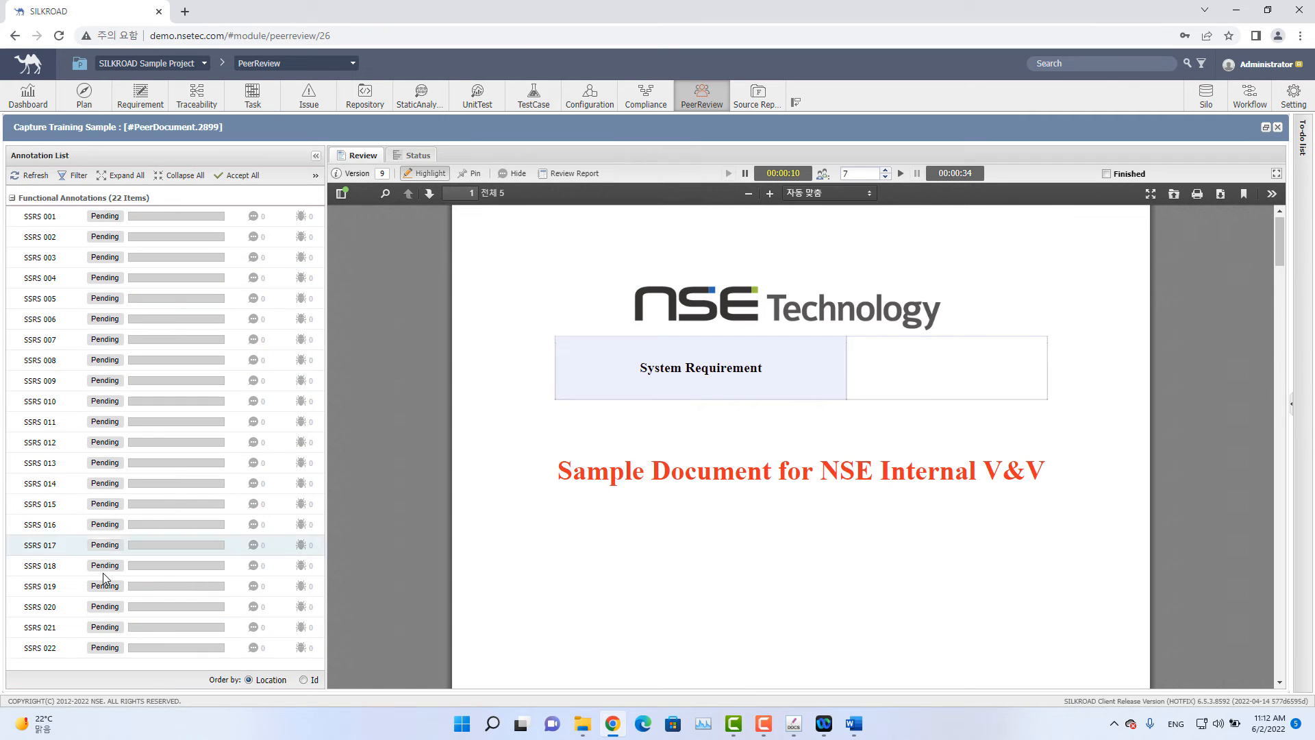
{"action": "mouse_move", "coordinate": [102, 529]}
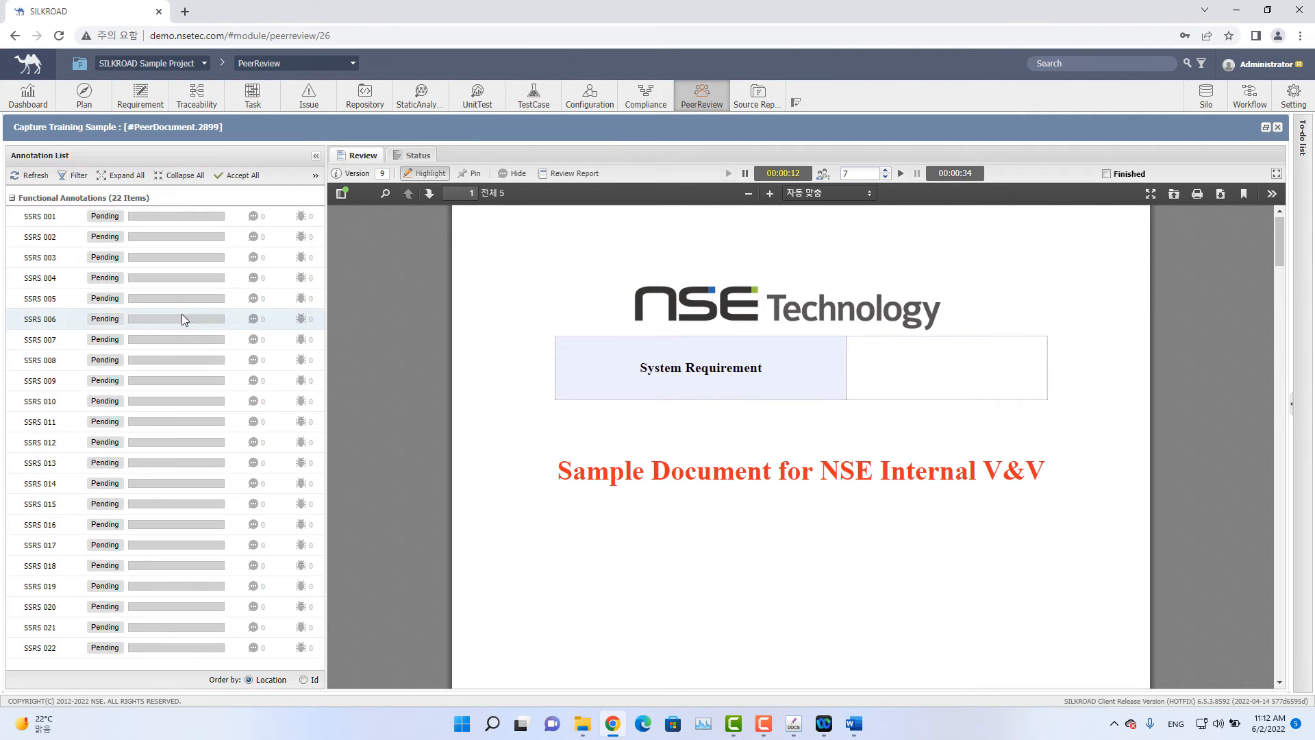
{"action": "mouse_move", "coordinate": [107, 221]}
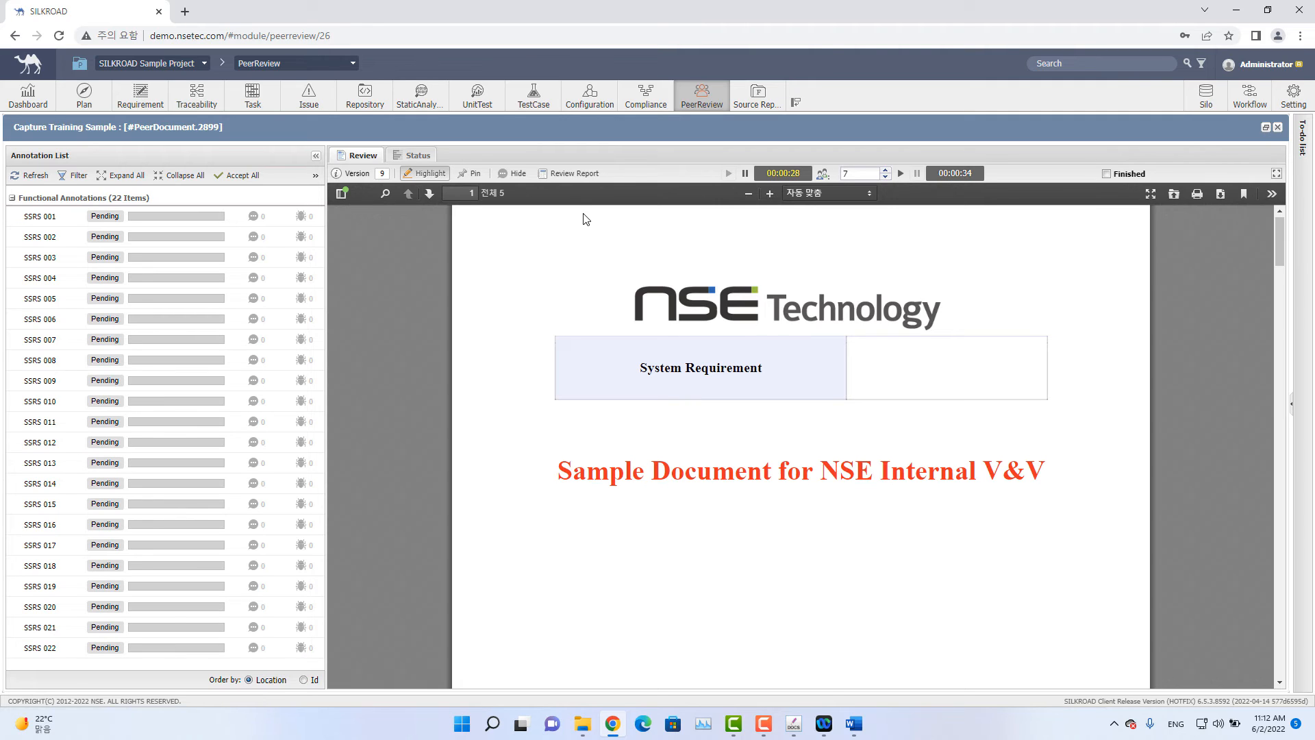
Download the review report for document version 8 only.
{"action": "left_click", "coordinate": [570, 174]}
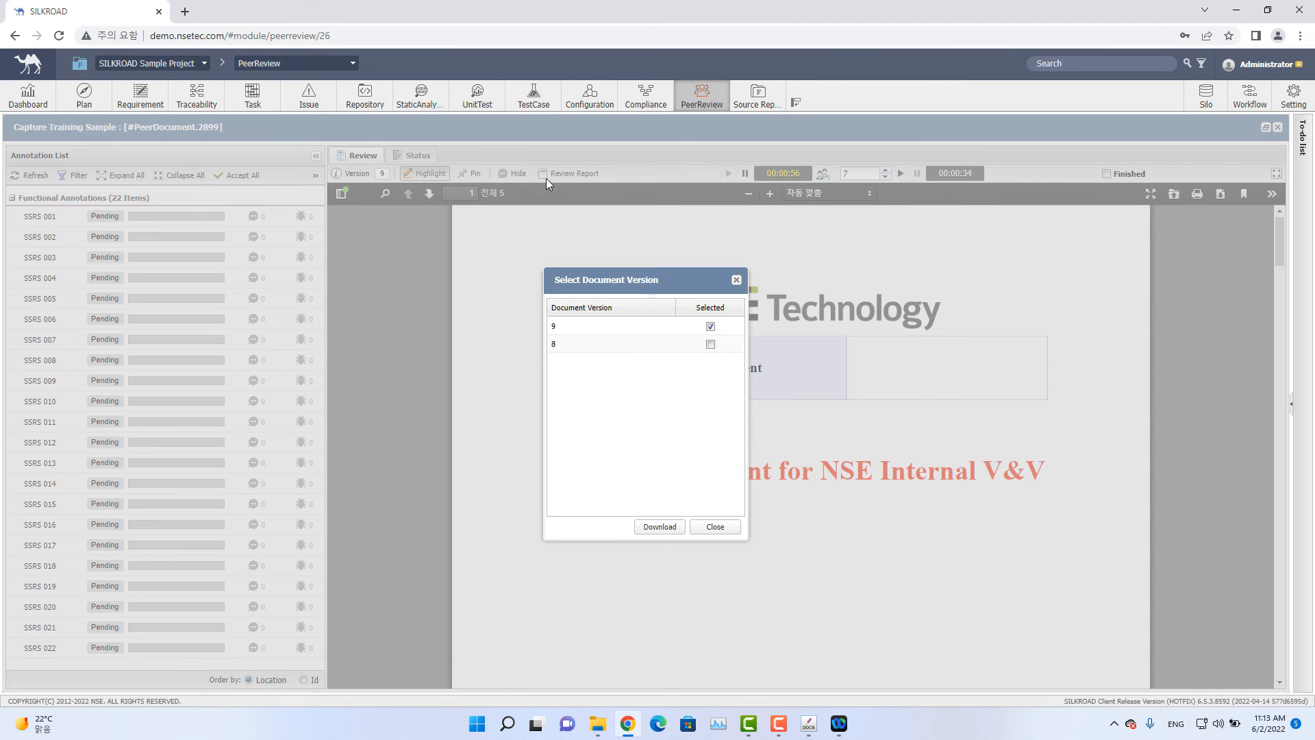
{"action": "left_click", "coordinate": [711, 344]}
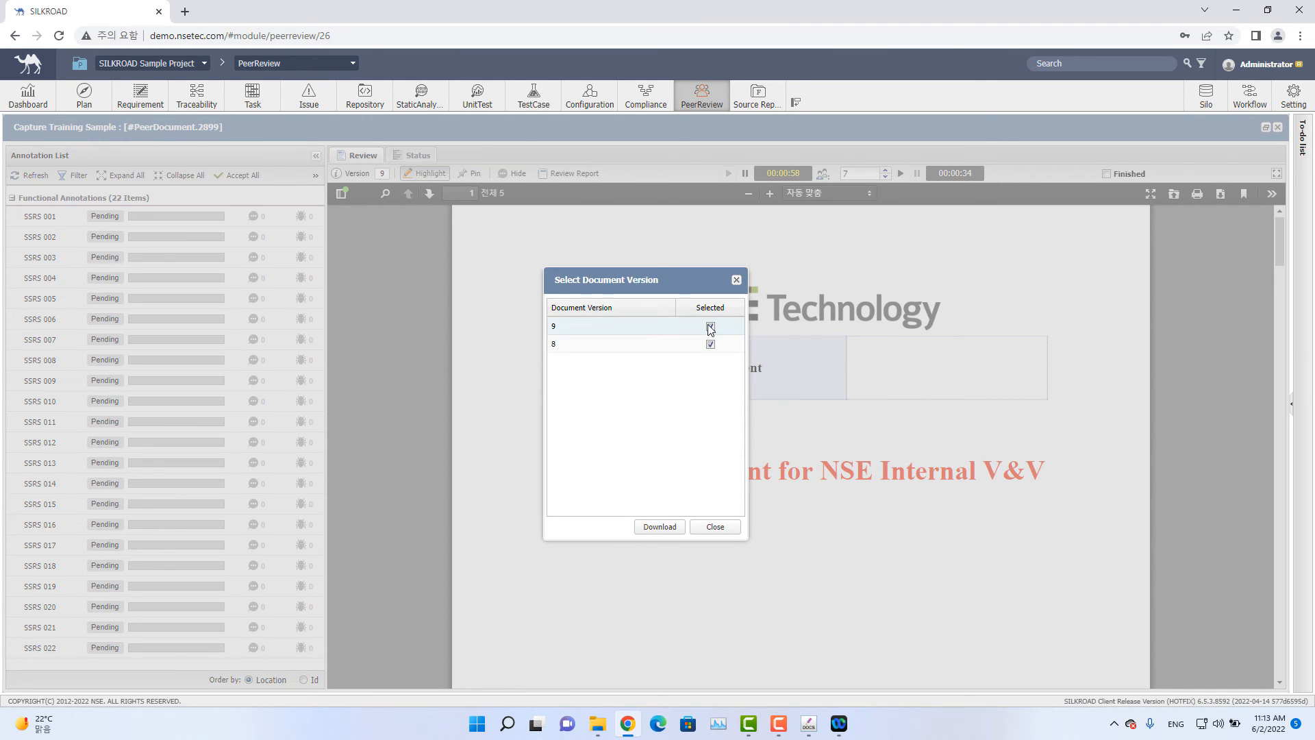
{"action": "left_click", "coordinate": [710, 326]}
{"action": "left_click", "coordinate": [654, 532]}
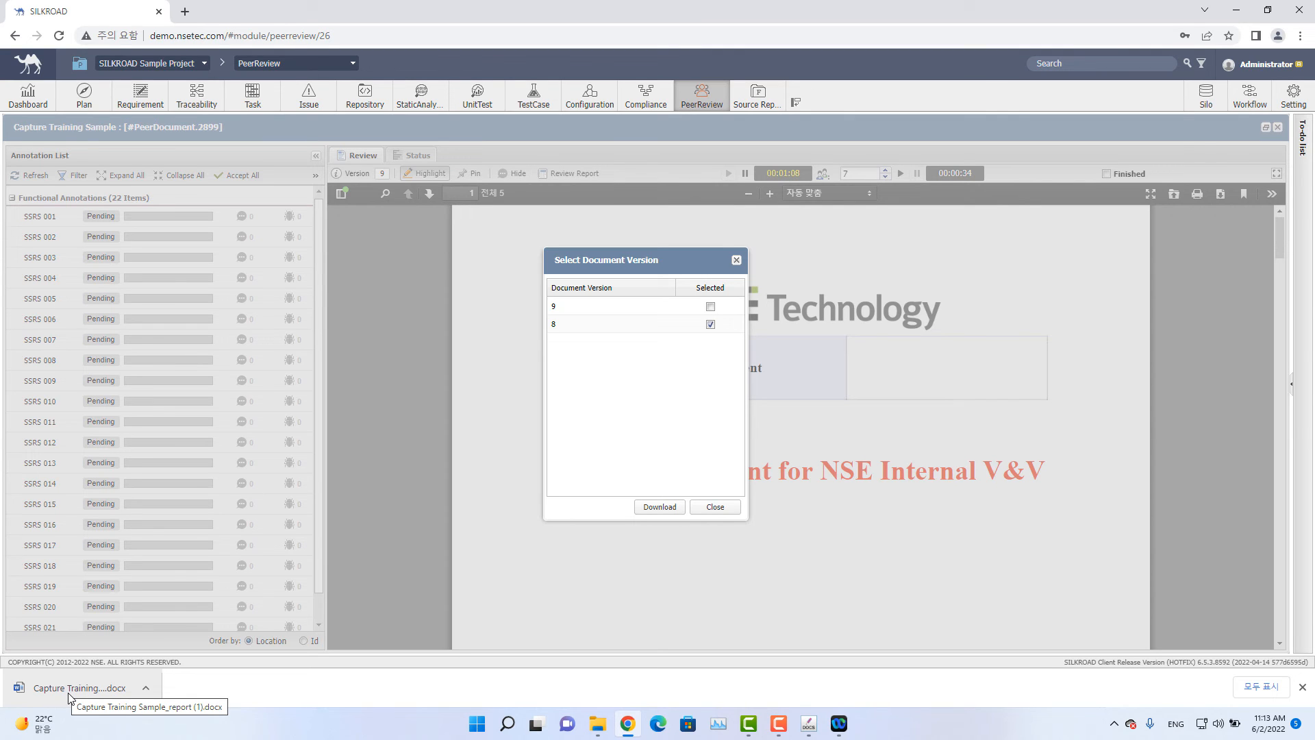
Open the downloaded report in Word to read it, then close it and the version dialog.
{"action": "left_click", "coordinate": [70, 696]}
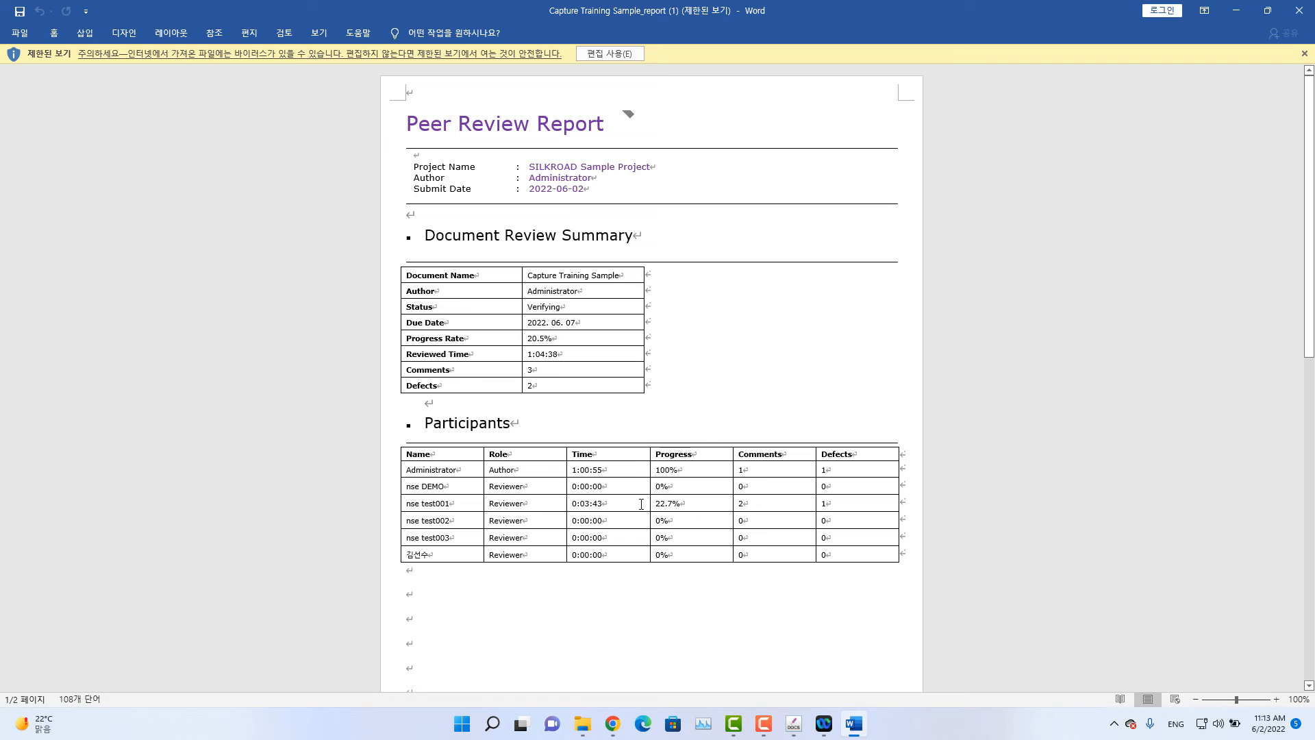
{"action": "scroll", "coordinate": [1288, 103], "scroll_direction": "down", "scroll_amount": 3}
{"action": "left_click", "coordinate": [1305, 10]}
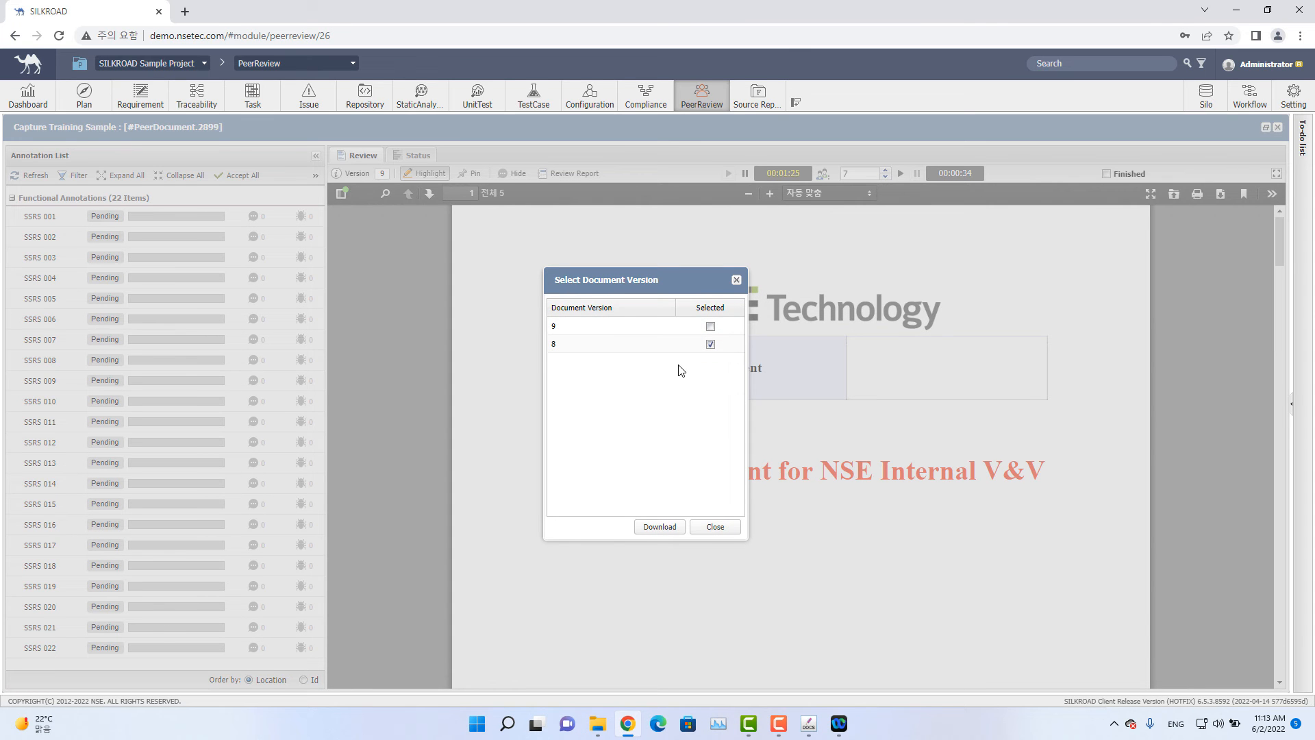
{"action": "left_click", "coordinate": [714, 526]}
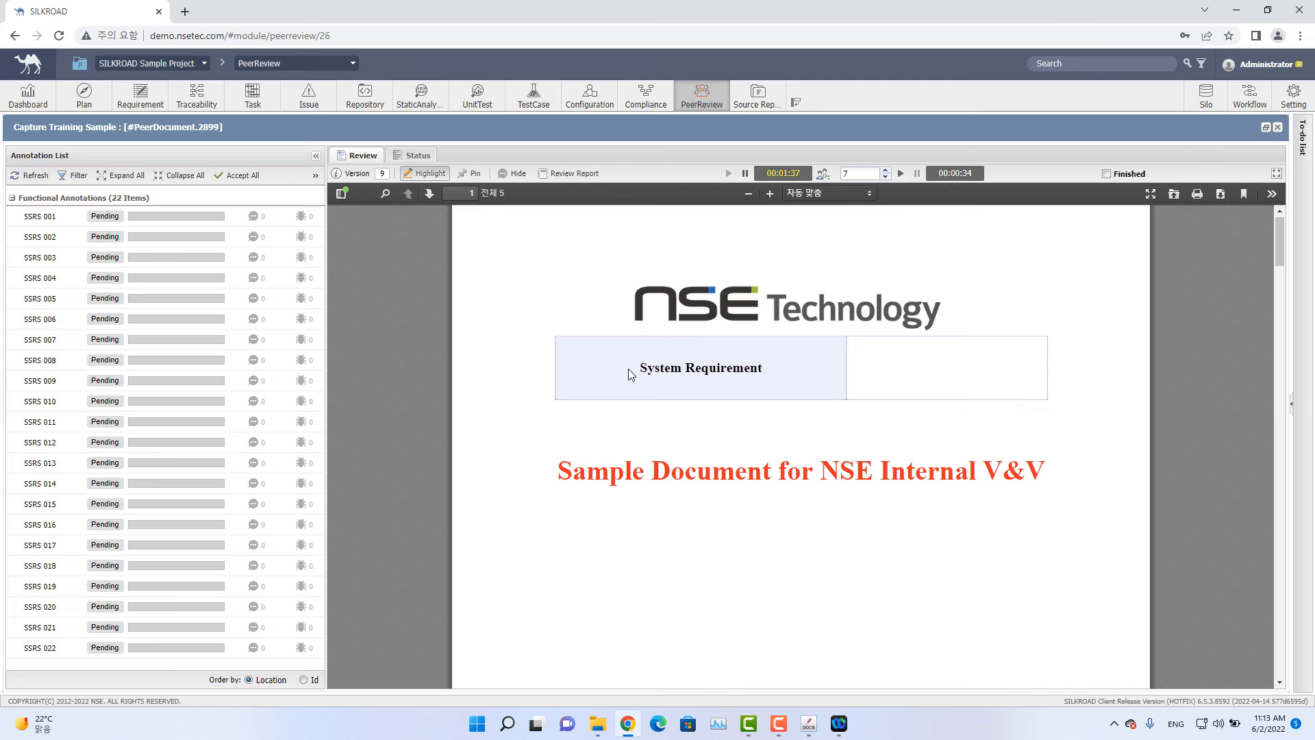
Accept all annotations and mark the document review as Finished, then close the document.
{"action": "scroll", "coordinate": [628, 359], "scroll_direction": "down", "scroll_amount": 15}
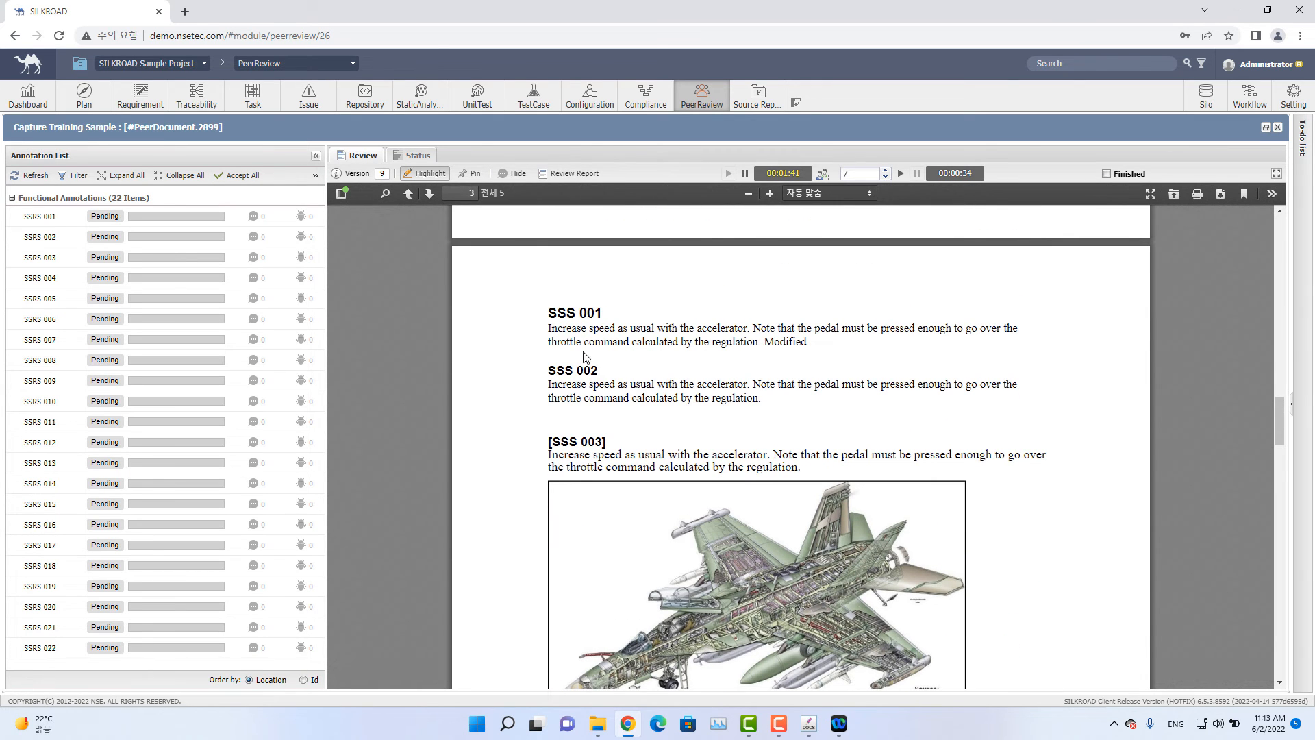
{"action": "left_click", "coordinate": [245, 176]}
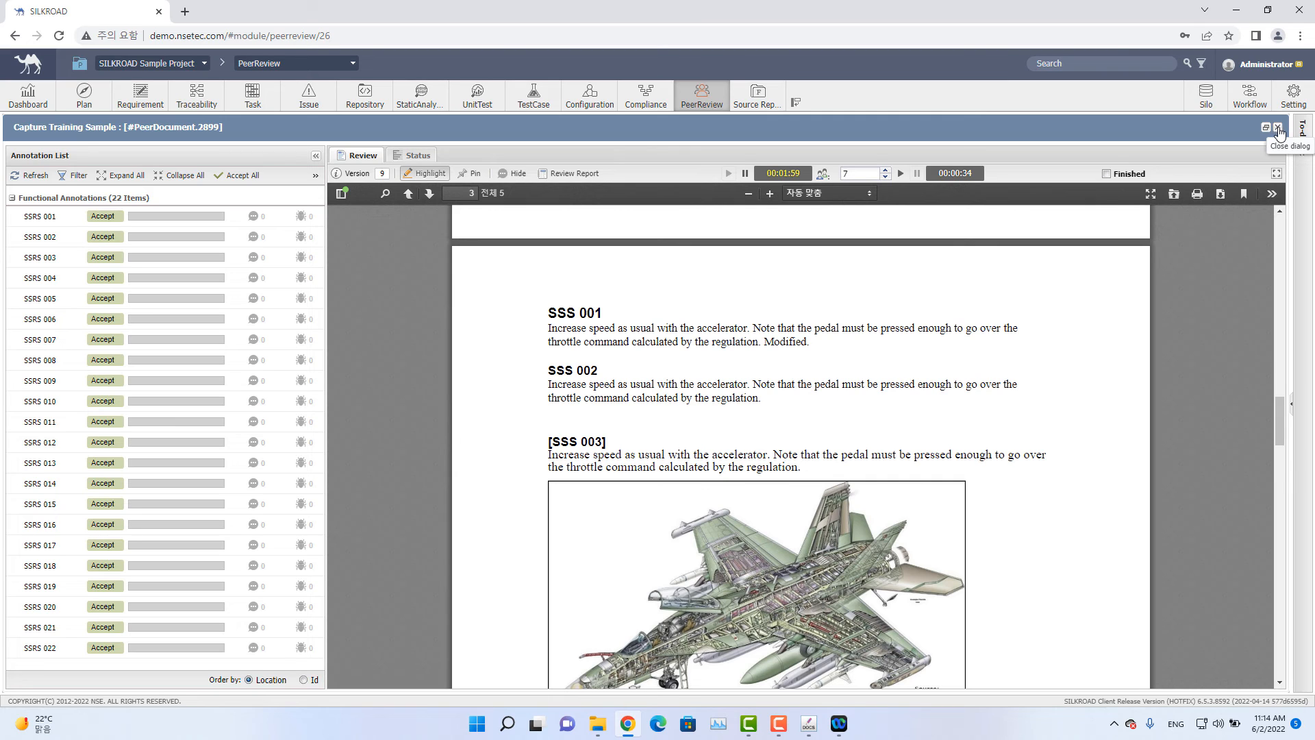
{"action": "left_click", "coordinate": [1106, 173]}
{"action": "left_click", "coordinate": [1277, 128]}
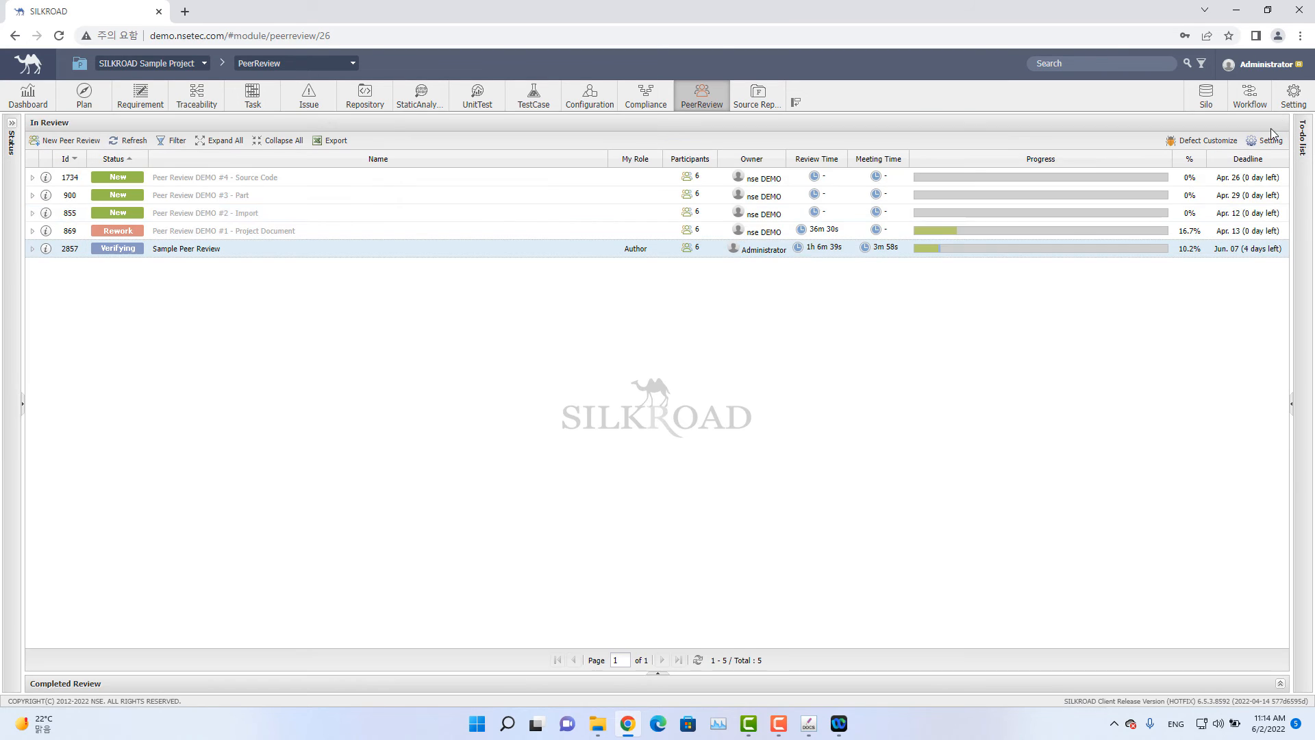
Open Sample Peer Review's workflow and advance it to Complete.
{"action": "left_click", "coordinate": [33, 249]}
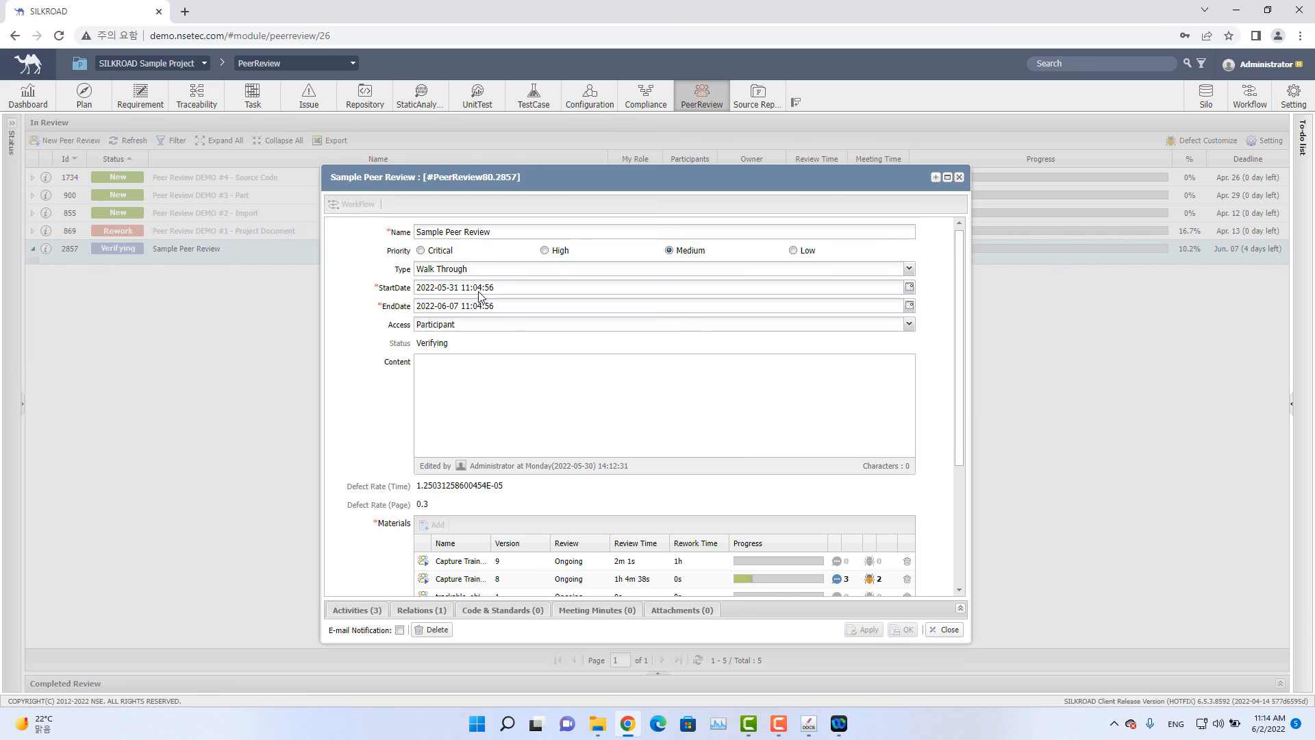
{"action": "left_click", "coordinate": [370, 207]}
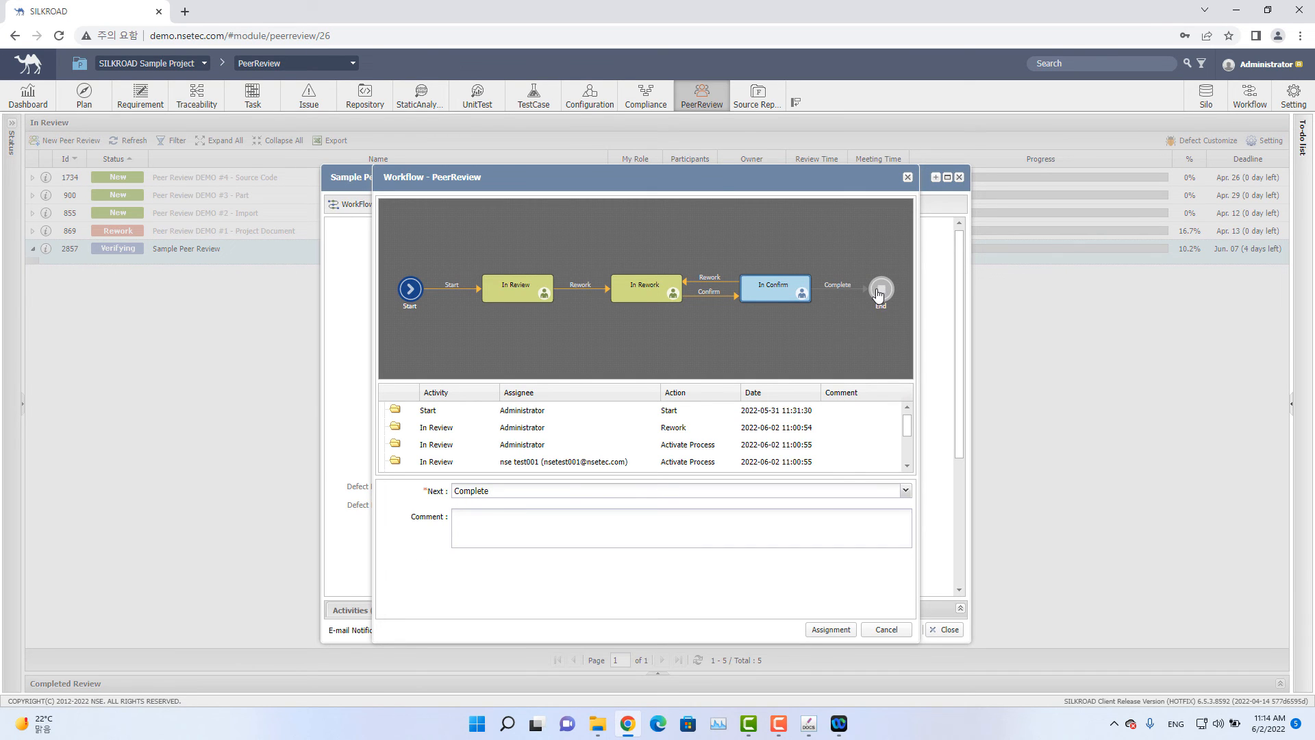
{"action": "left_click", "coordinate": [825, 630]}
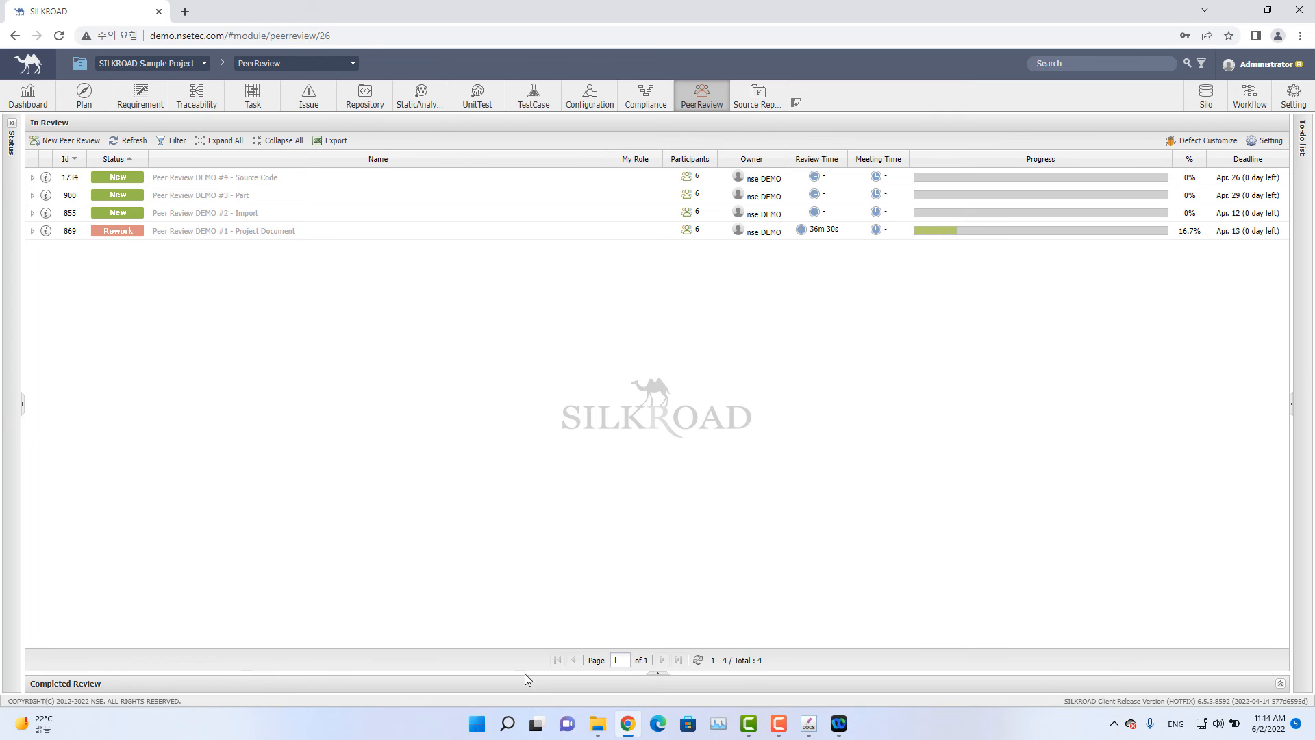
Open the completed Sample Peer Review and its version 8 Capture Training Sample document.
{"action": "left_click", "coordinate": [662, 678]}
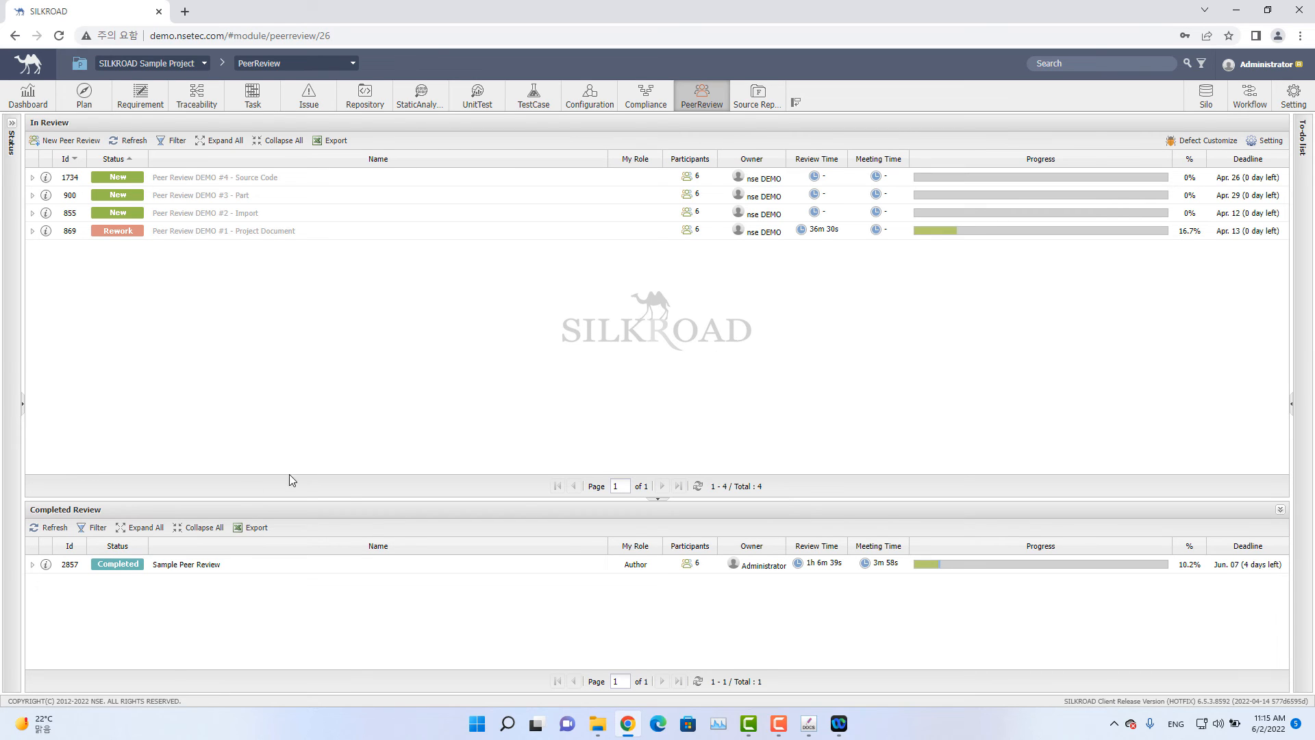
{"action": "left_click", "coordinate": [46, 566]}
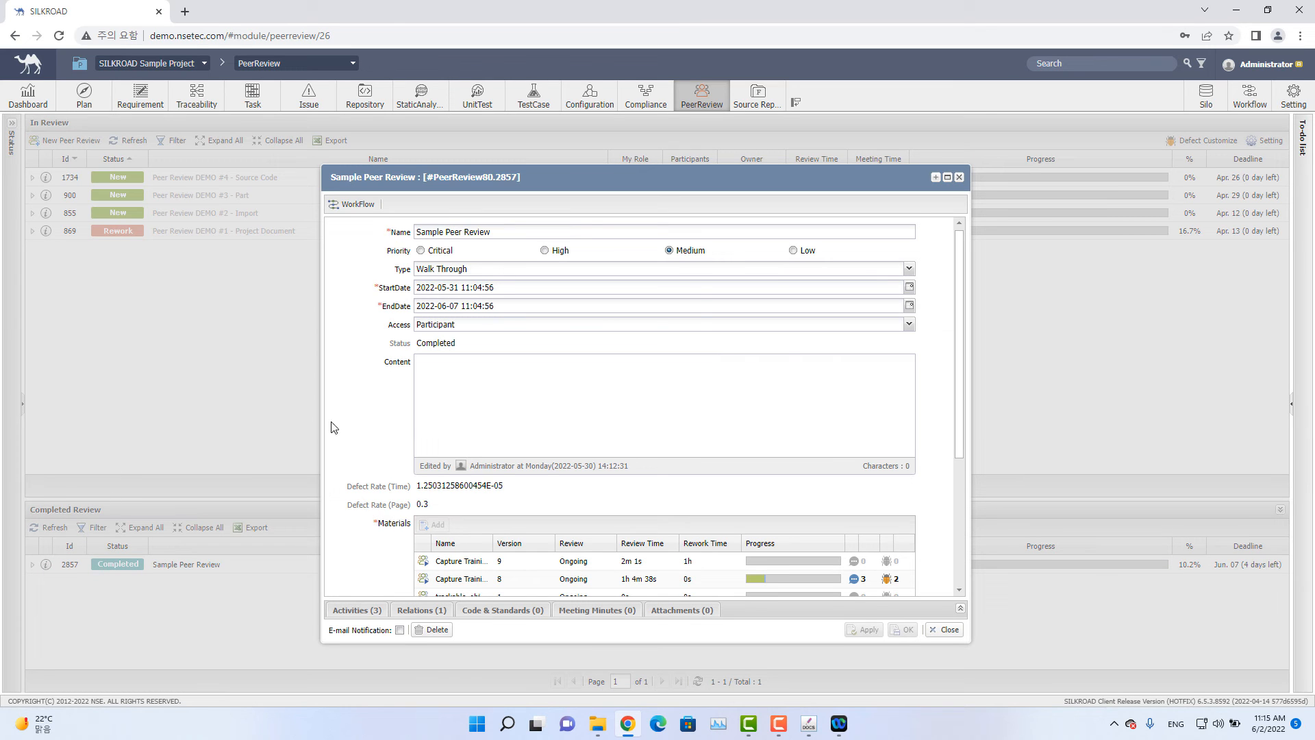
{"action": "scroll", "coordinate": [461, 521], "scroll_direction": "down", "scroll_amount": 3}
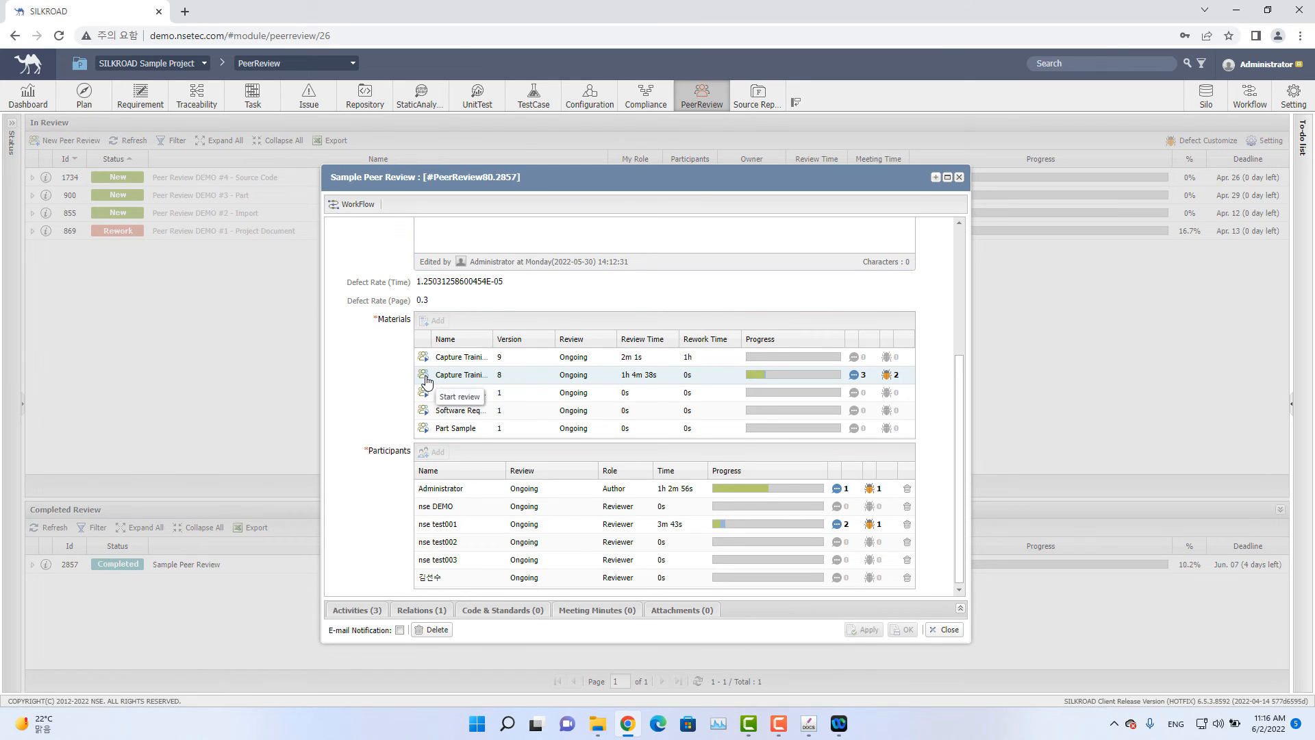
{"action": "left_click", "coordinate": [423, 379]}
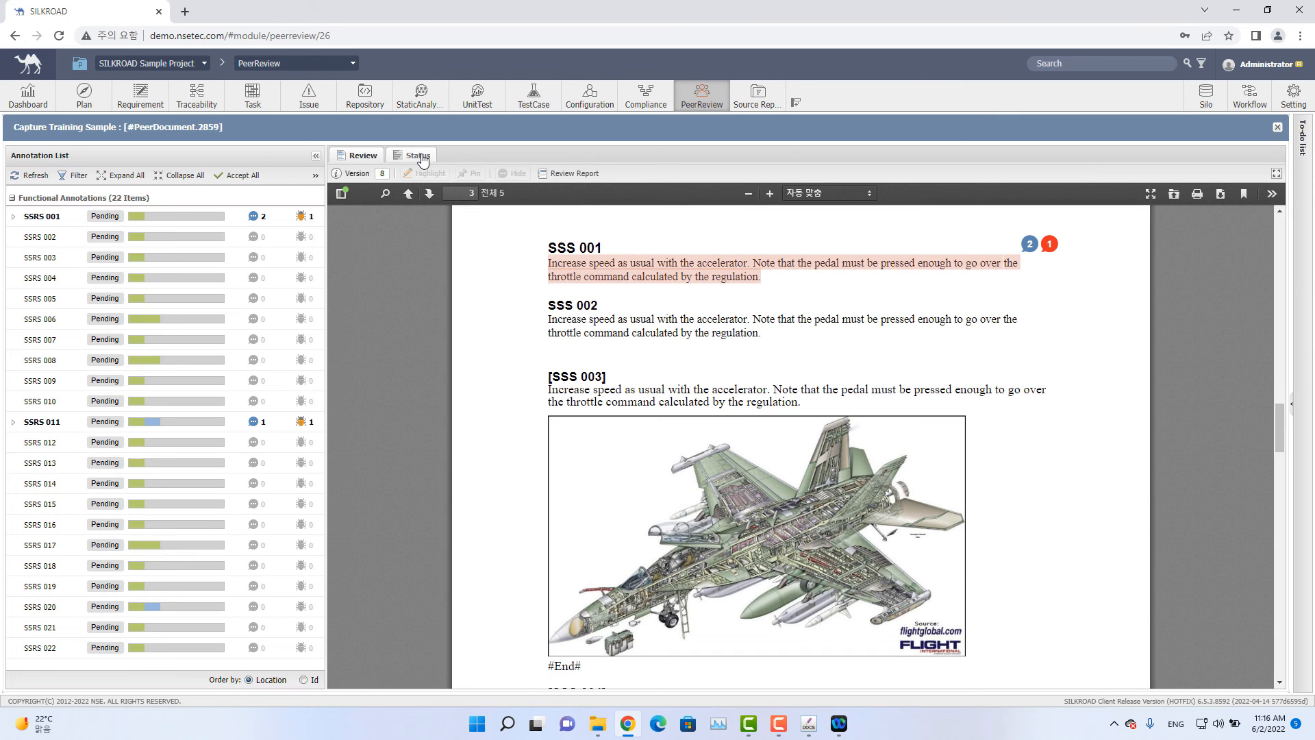
{"action": "left_click", "coordinate": [419, 157]}
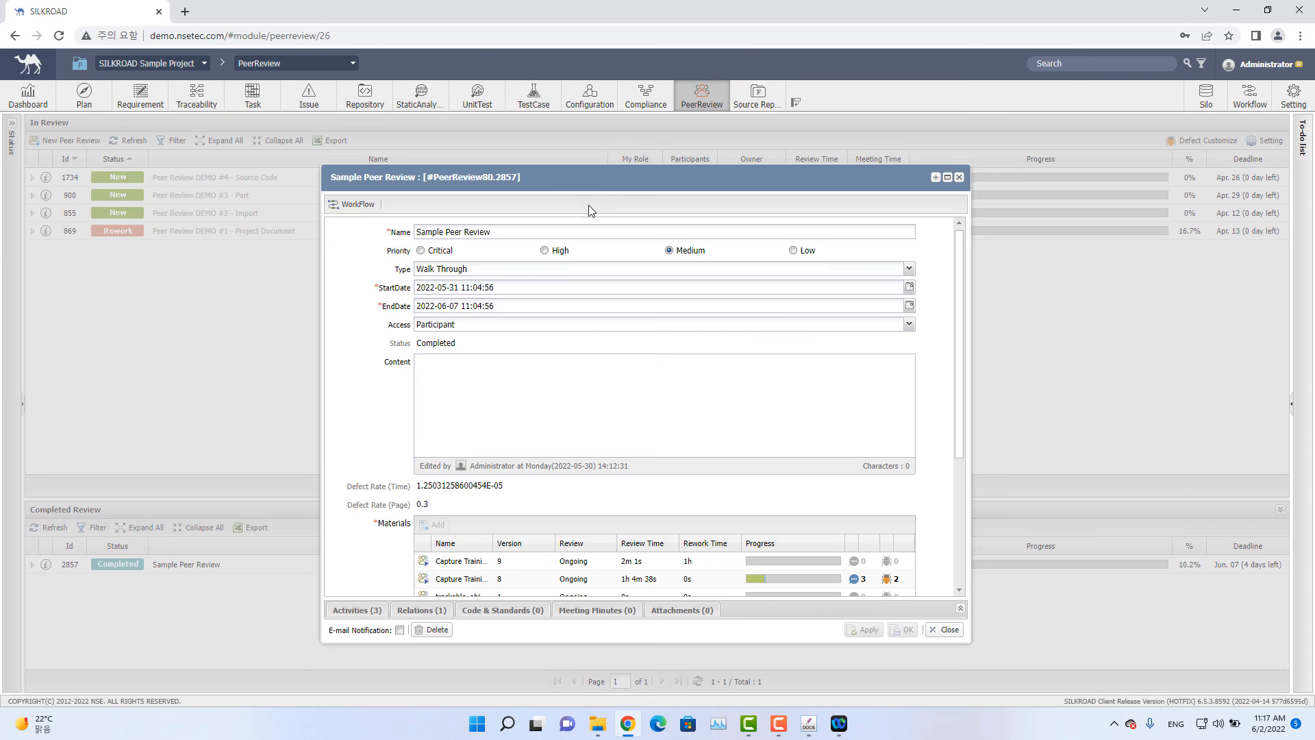
{"action": "double_click", "coordinate": [424, 578]}
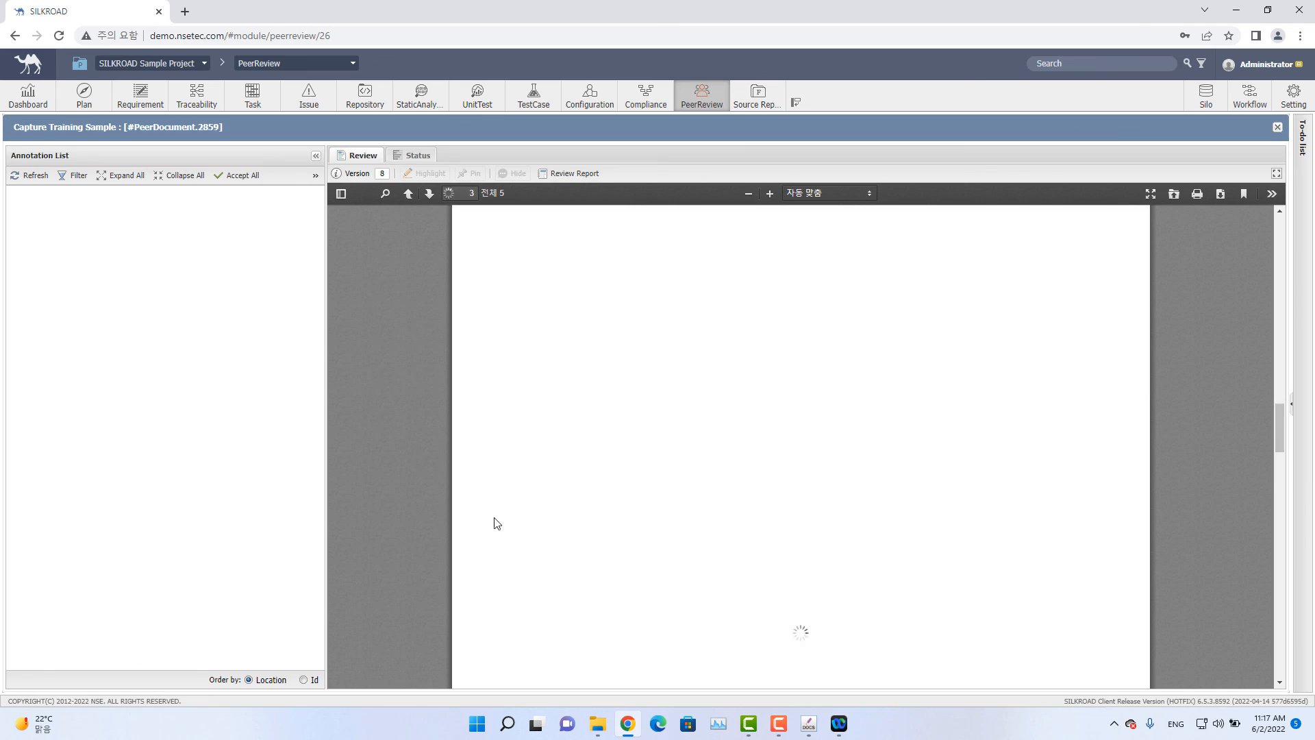
Switch the document view to its review Status summary.
{"action": "left_click", "coordinate": [416, 156]}
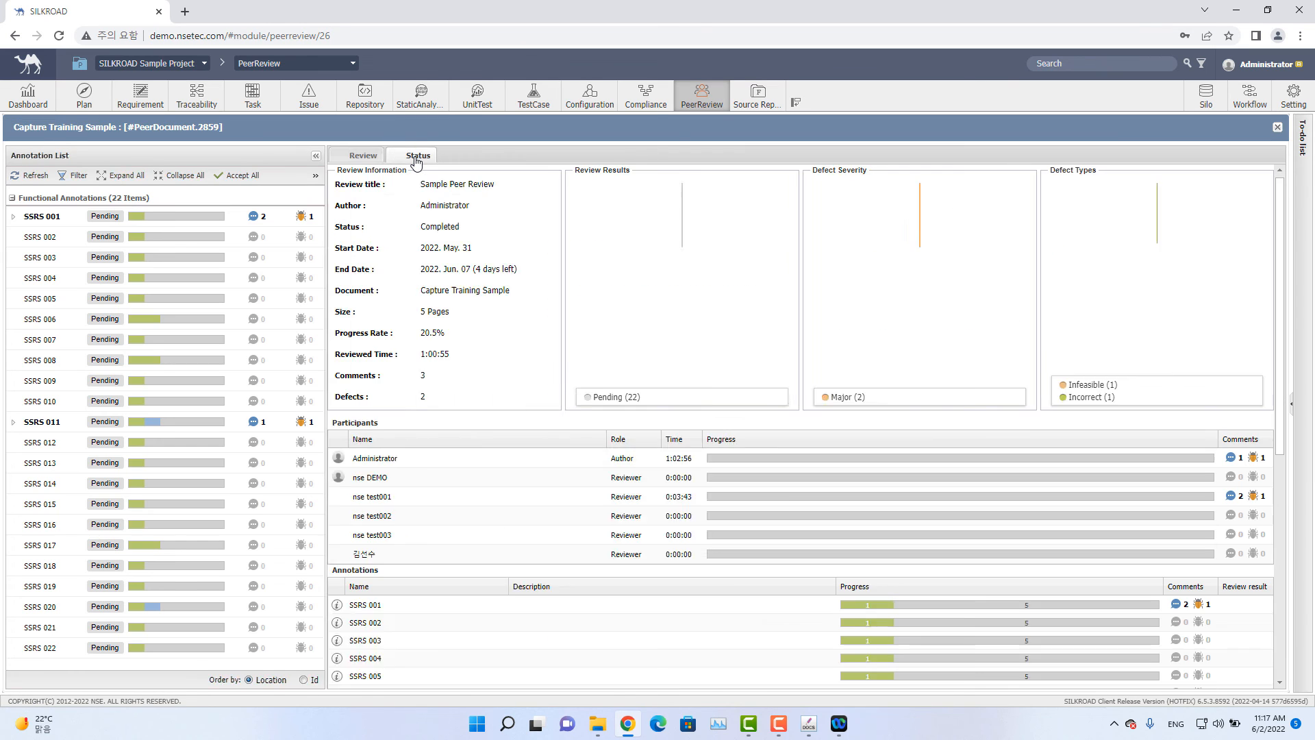
{"action": "mouse_move", "coordinate": [535, 220]}
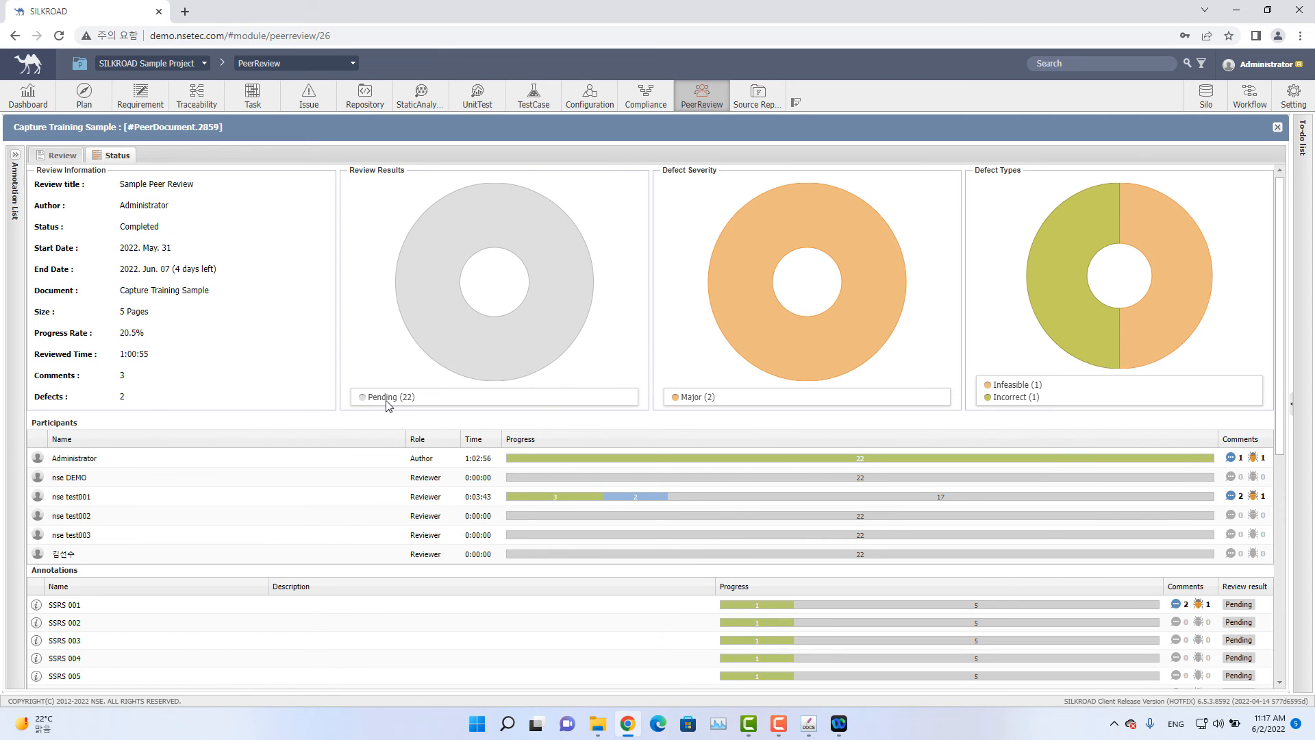
{"action": "left_click", "coordinate": [409, 400]}
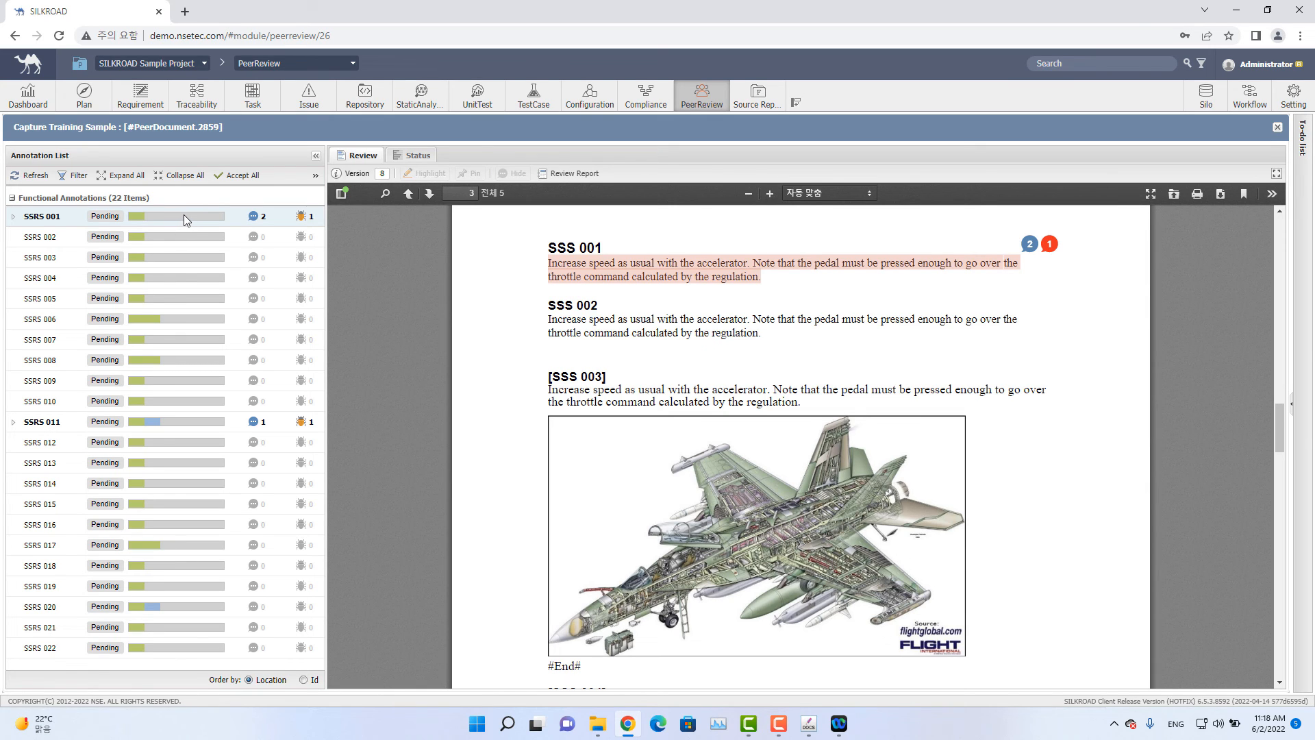
{"action": "left_click", "coordinate": [413, 155]}
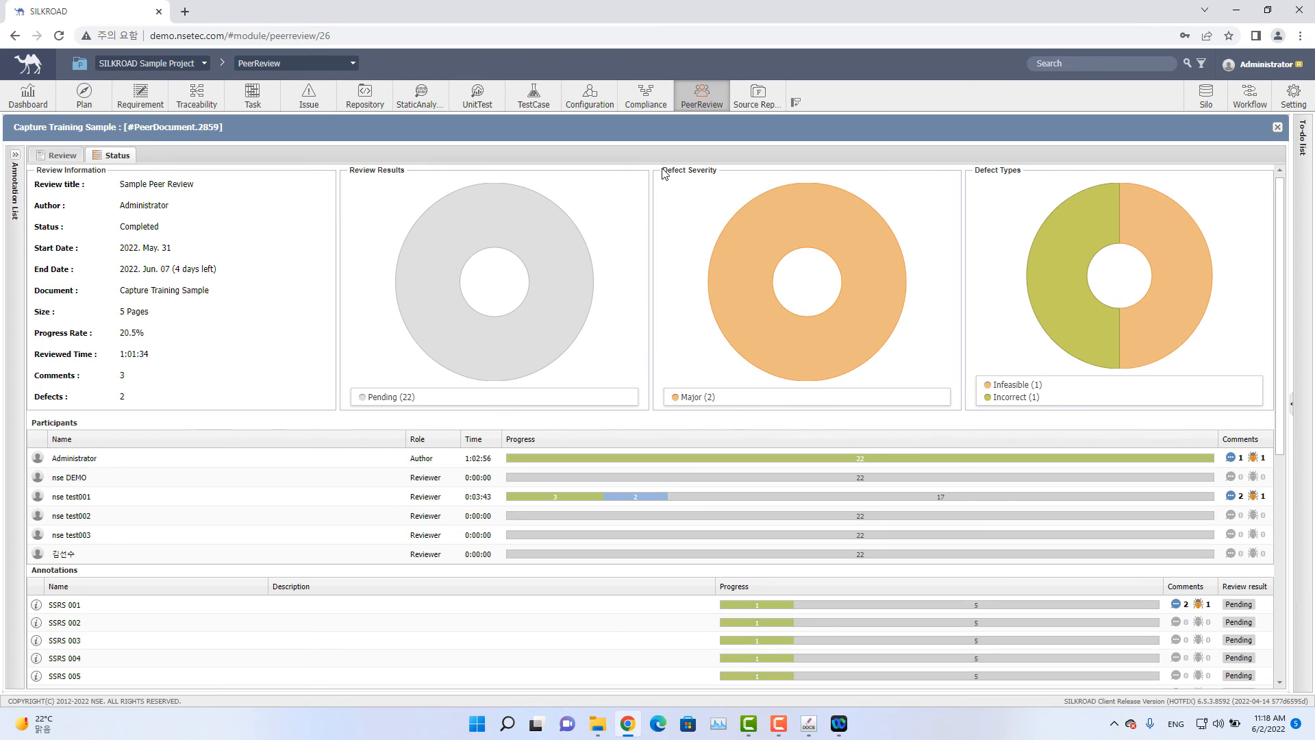
Examine the review results, defect severity and defect type charts and the participants list.
{"action": "mouse_move", "coordinate": [767, 278]}
{"action": "mouse_move", "coordinate": [758, 255]}
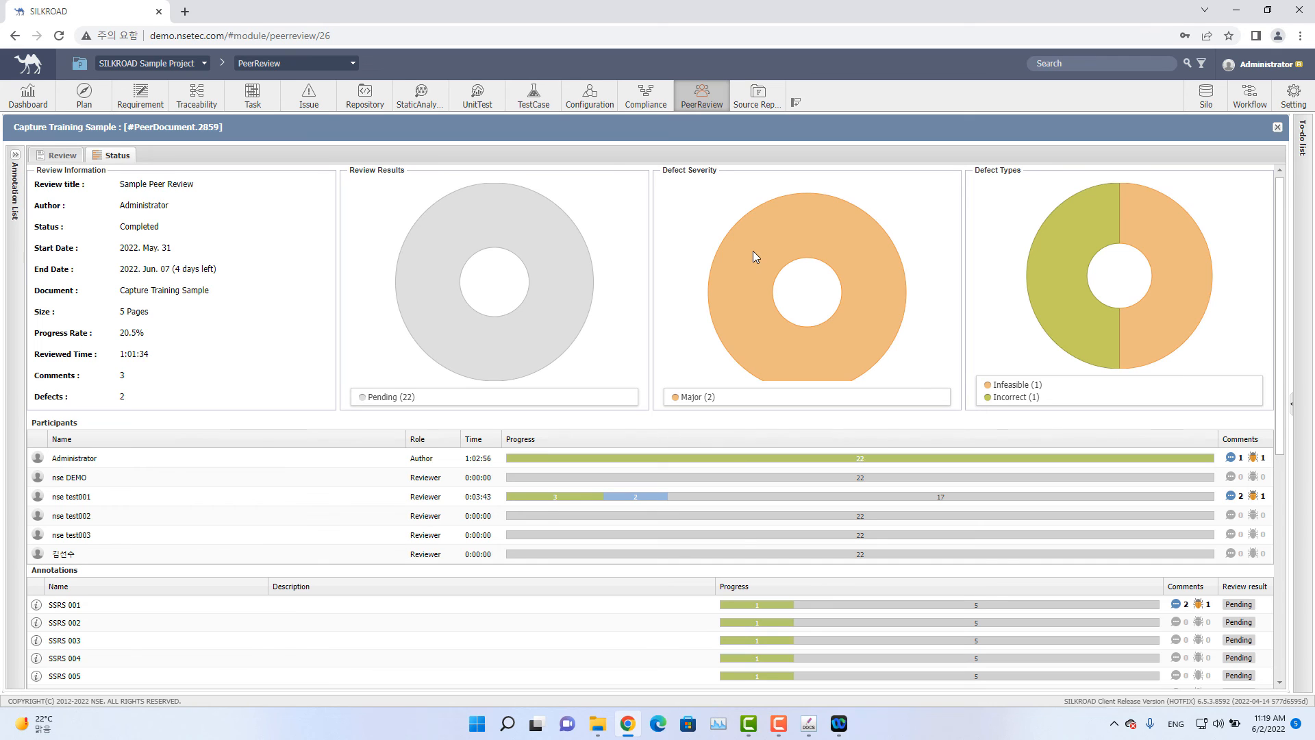
{"action": "mouse_move", "coordinate": [1169, 303]}
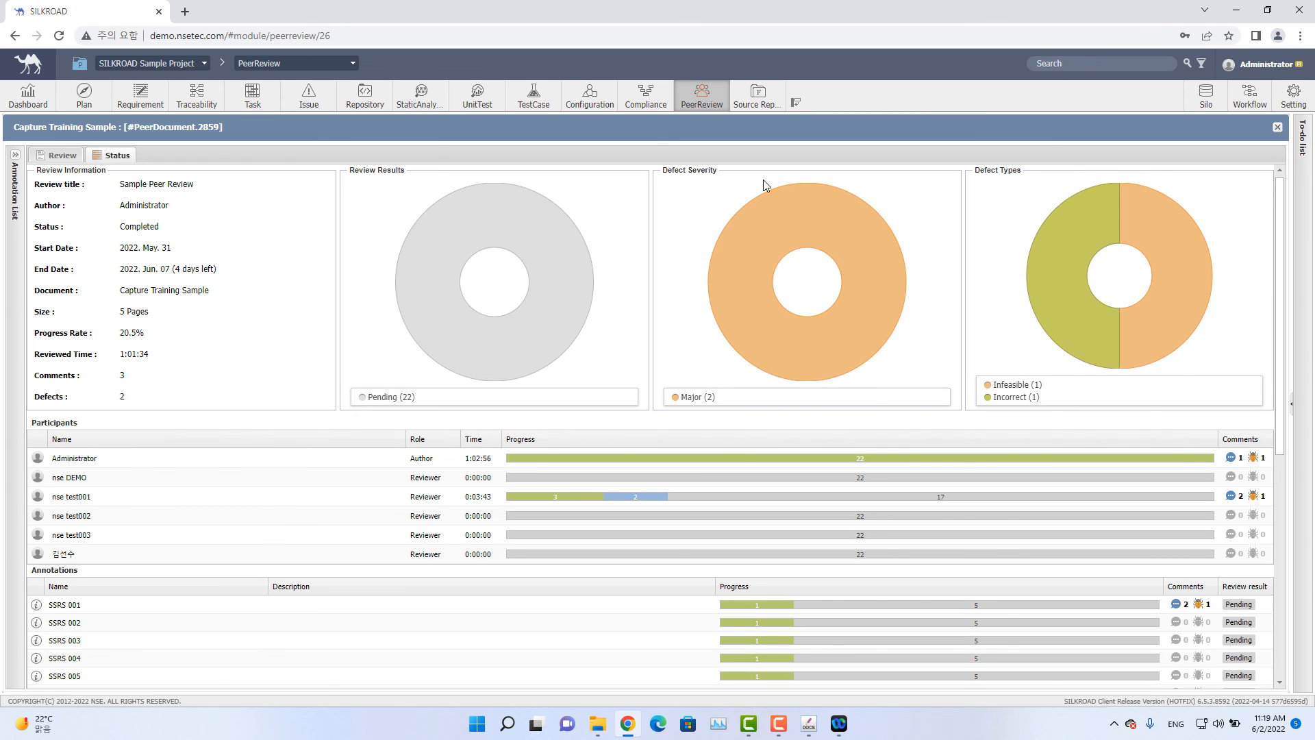
{"action": "mouse_move", "coordinate": [780, 225]}
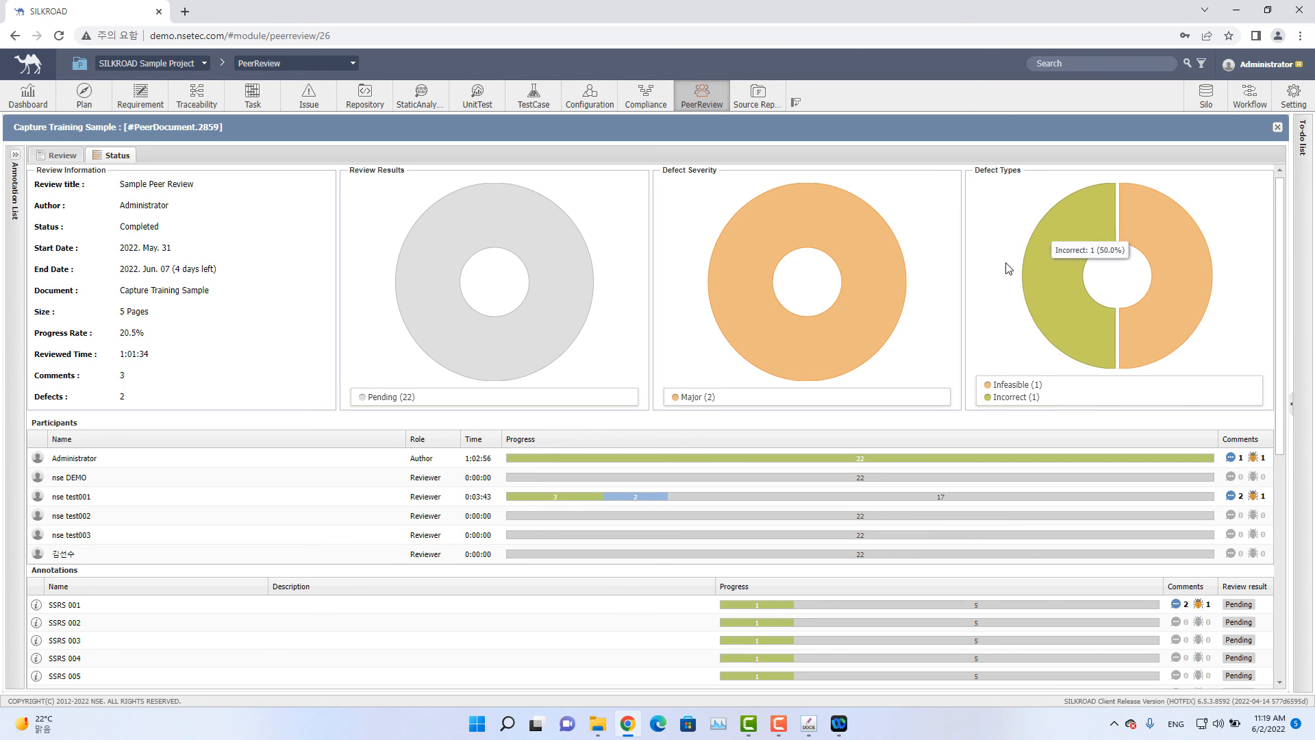
{"action": "mouse_move", "coordinate": [1078, 245]}
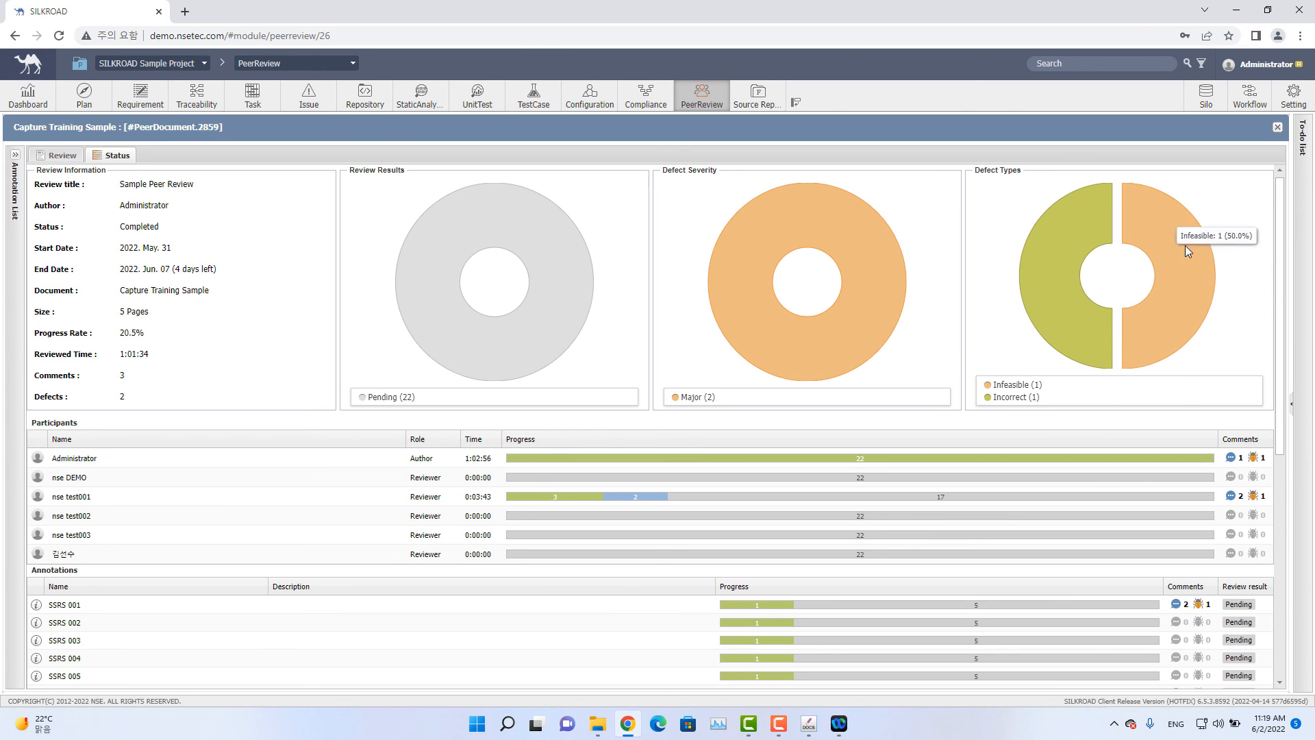
{"action": "mouse_move", "coordinate": [818, 346]}
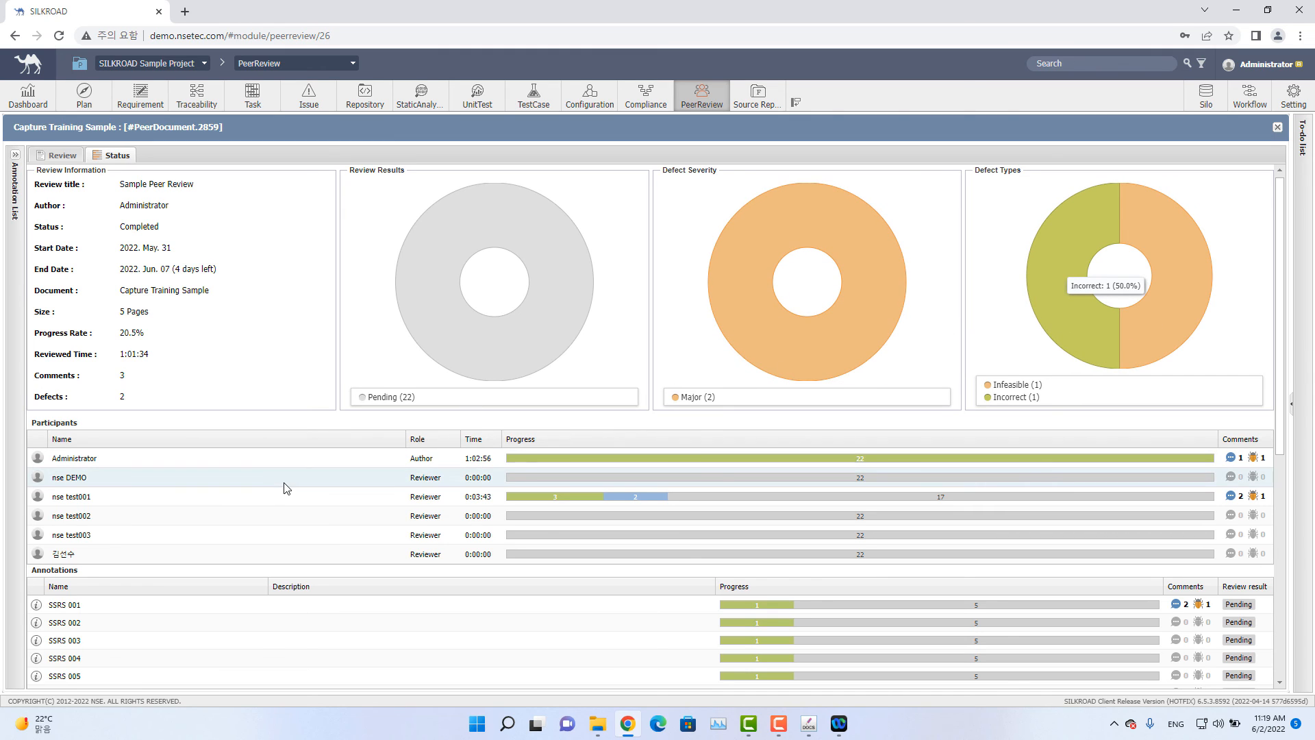
{"action": "scroll", "coordinate": [226, 462], "scroll_direction": "down", "scroll_amount": 4}
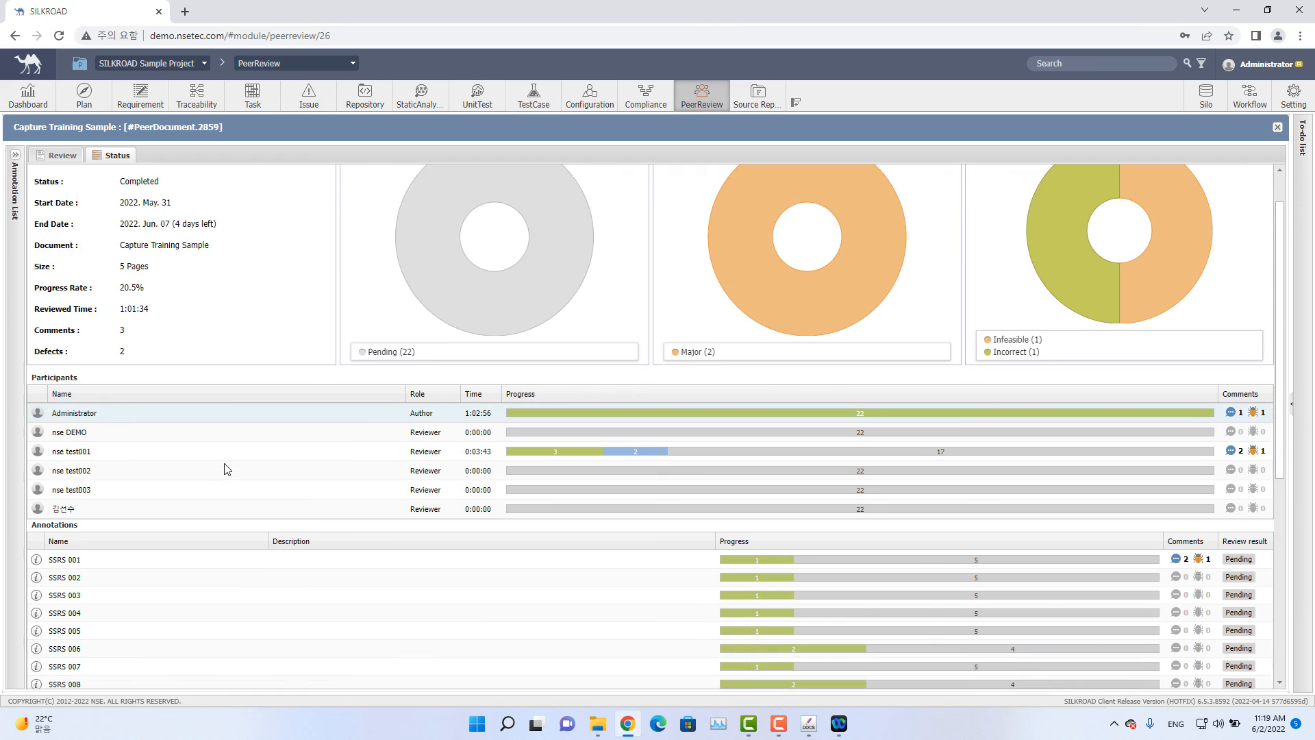
Scroll through the annotations progress and review results in the Status view, then close the document and peer review dialogs.
{"action": "scroll", "coordinate": [191, 441], "scroll_direction": "up", "scroll_amount": 3}
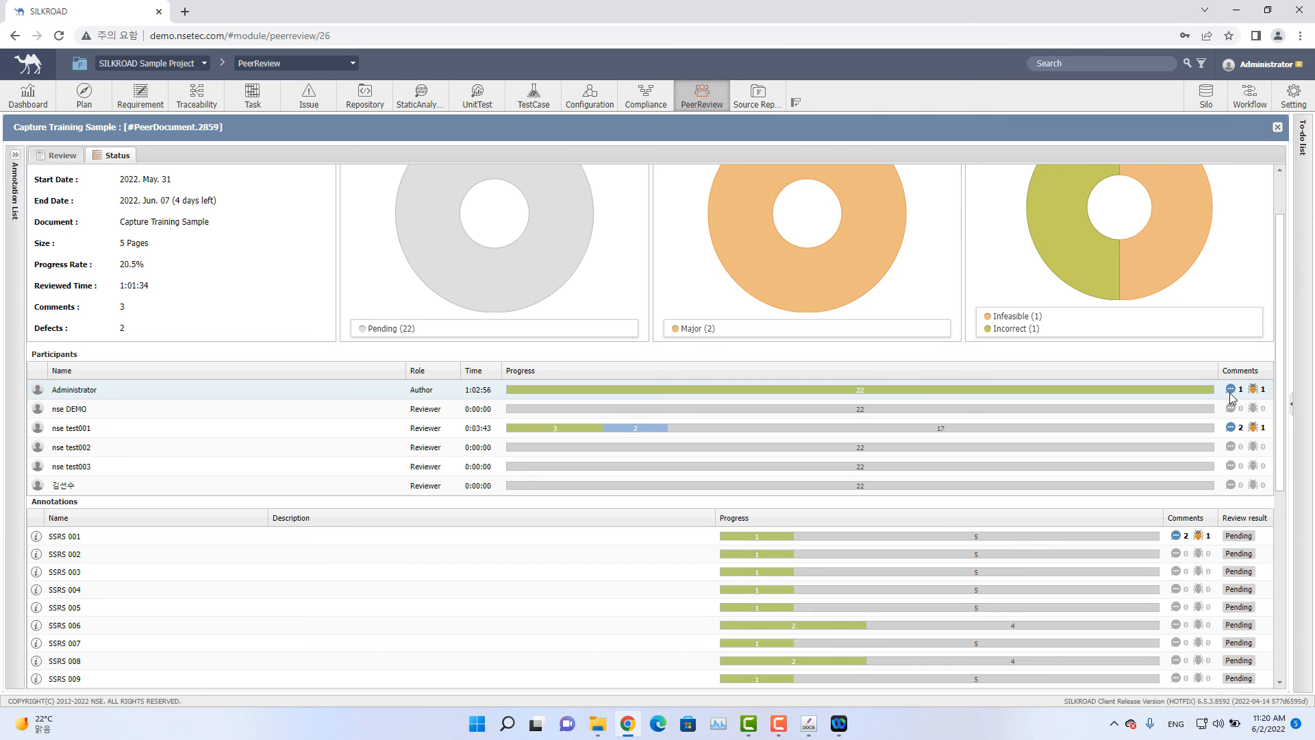
{"action": "scroll", "coordinate": [1233, 398], "scroll_direction": "down", "scroll_amount": 3}
{"action": "scroll", "coordinate": [1220, 401], "scroll_direction": "up", "scroll_amount": 2}
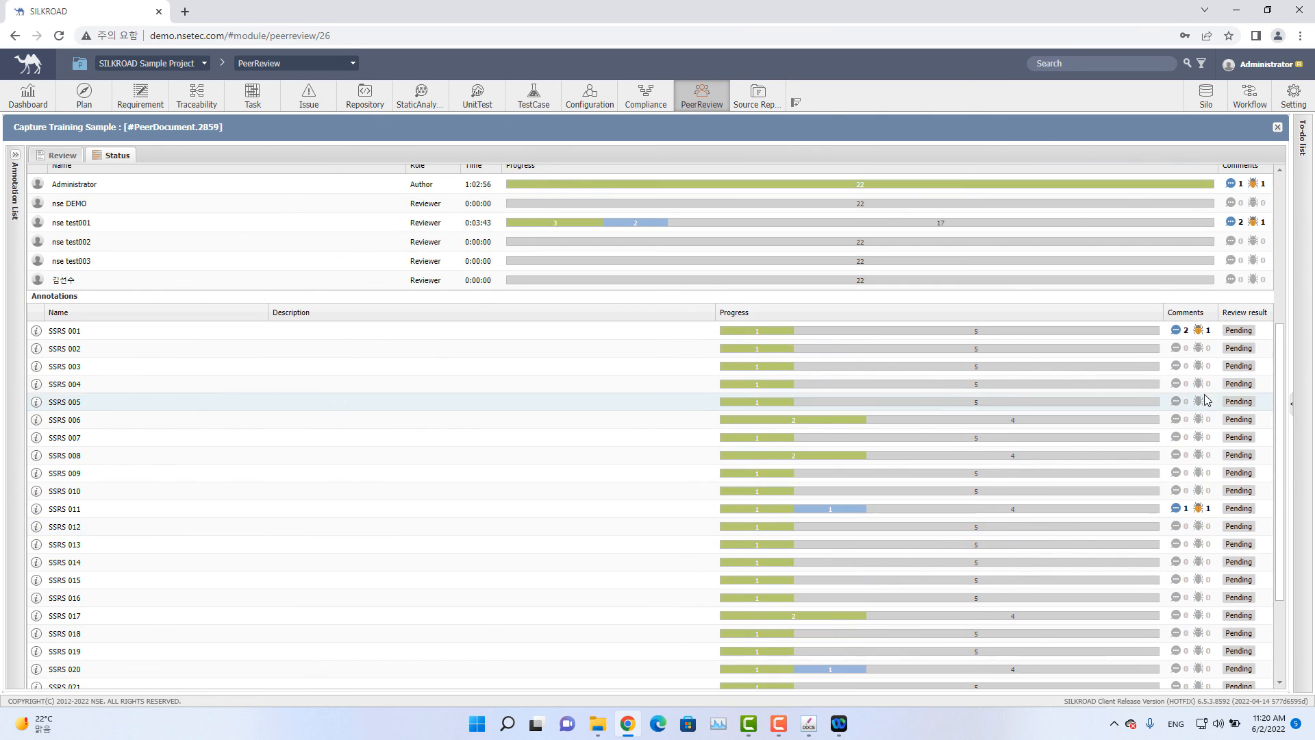
{"action": "scroll", "coordinate": [1203, 399], "scroll_direction": "down", "scroll_amount": 2}
{"action": "scroll", "coordinate": [974, 384], "scroll_direction": "up", "scroll_amount": 2}
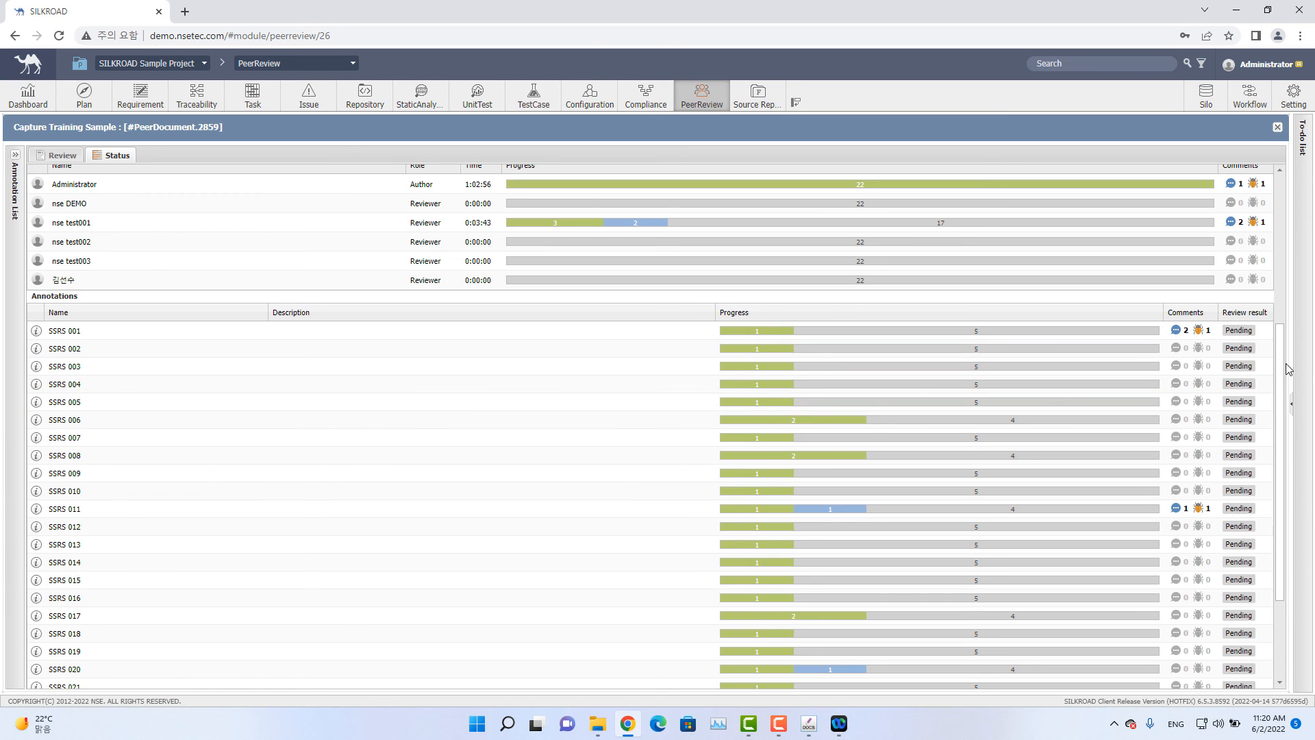
{"action": "scroll", "coordinate": [921, 280], "scroll_direction": "down", "scroll_amount": 1}
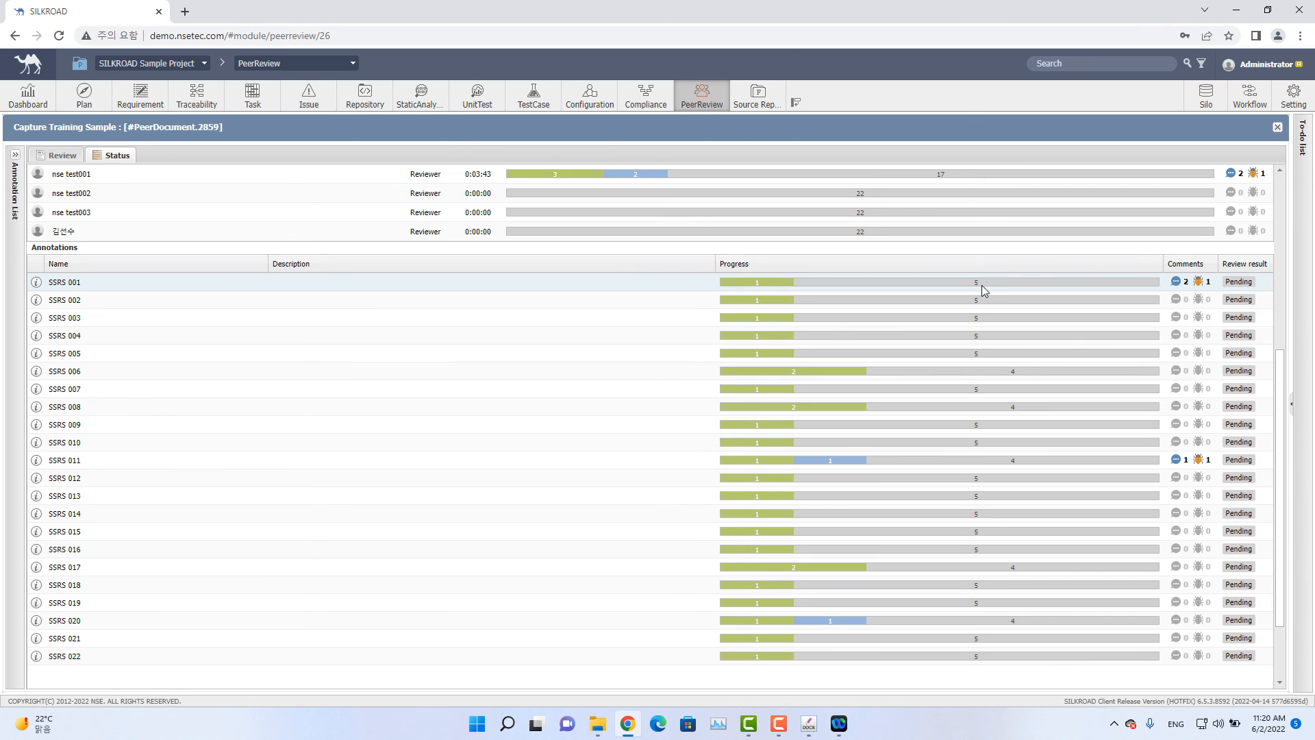
{"action": "scroll", "coordinate": [979, 271], "scroll_direction": "up", "scroll_amount": 5}
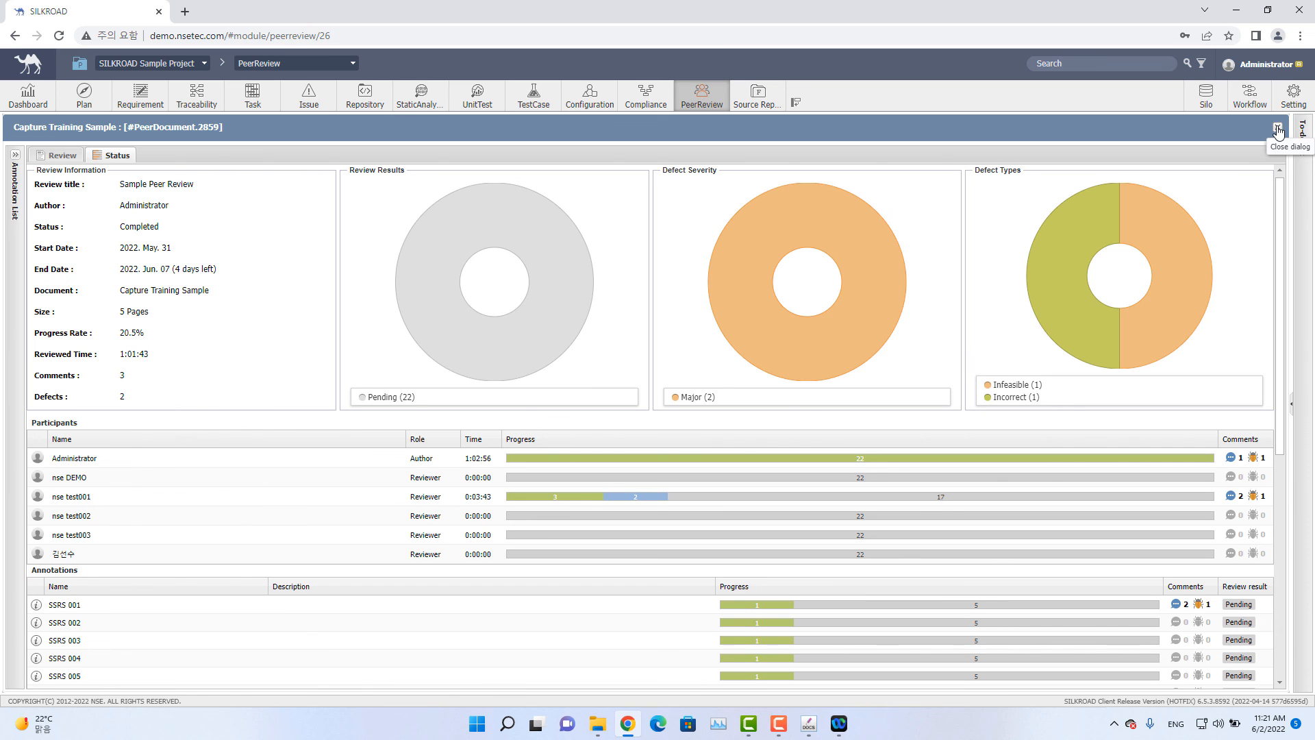
{"action": "left_click", "coordinate": [1278, 131]}
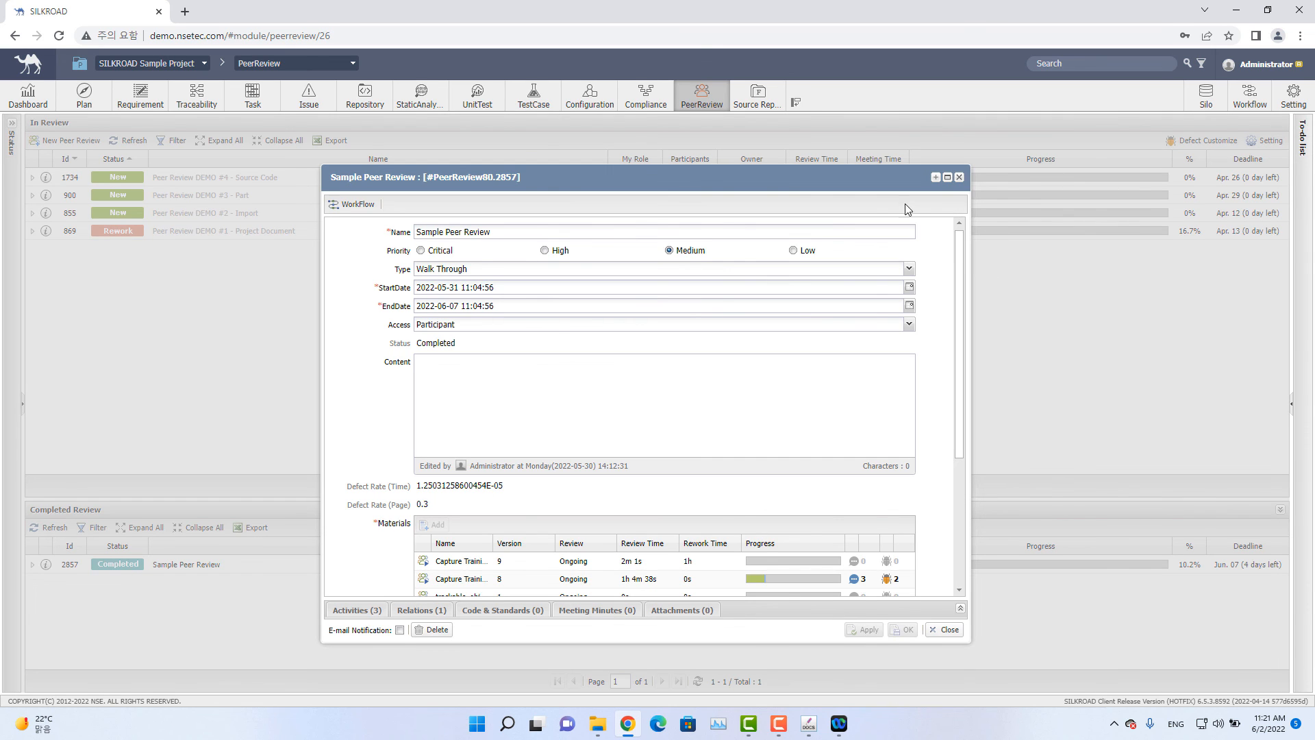
{"action": "left_click", "coordinate": [959, 178]}
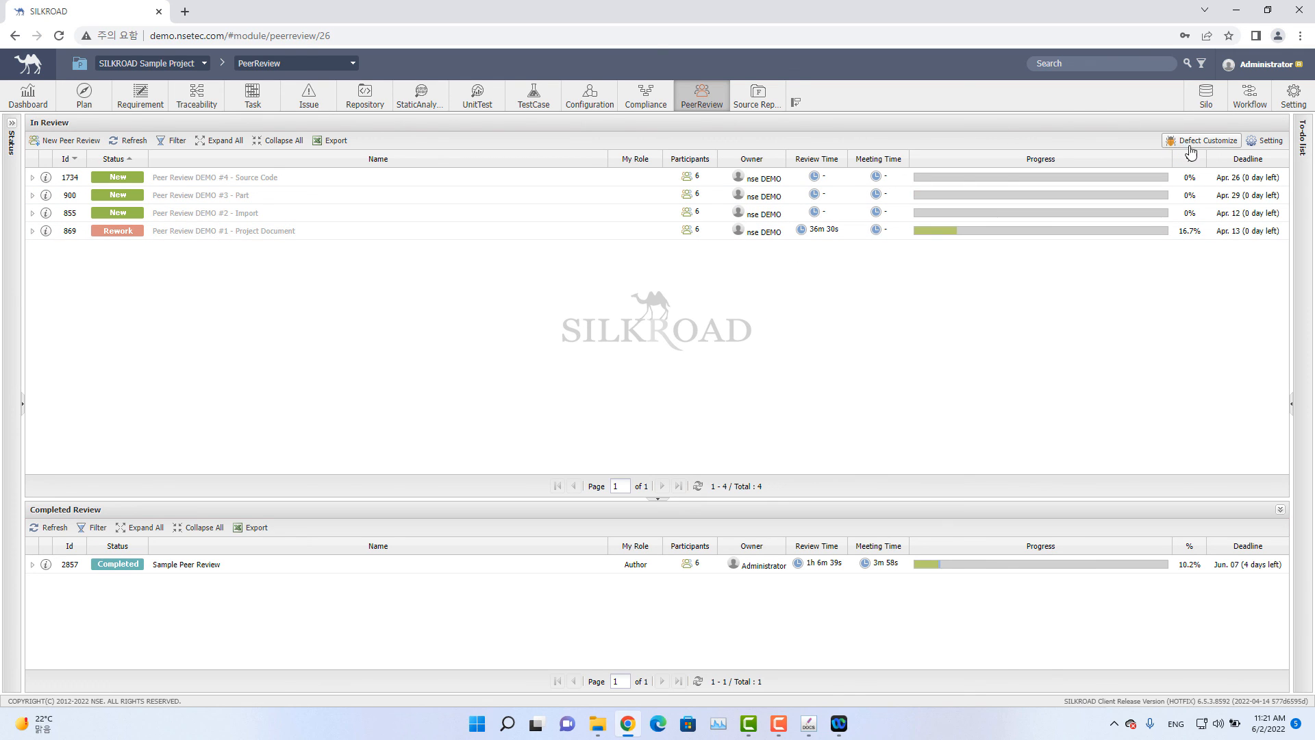
Inspect the defect severity and defect type values in Defect Customize, then cancel the dialog.
{"action": "left_click", "coordinate": [1230, 145]}
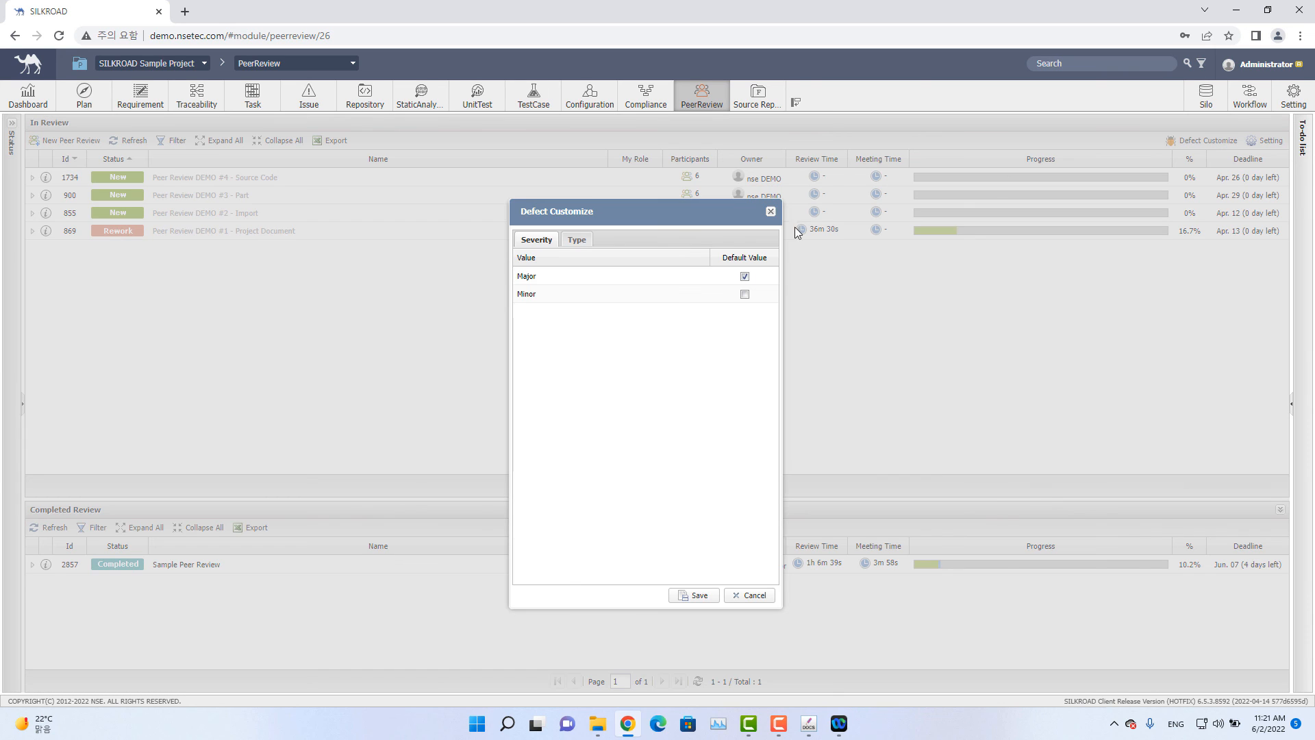
{"action": "left_click", "coordinate": [580, 244]}
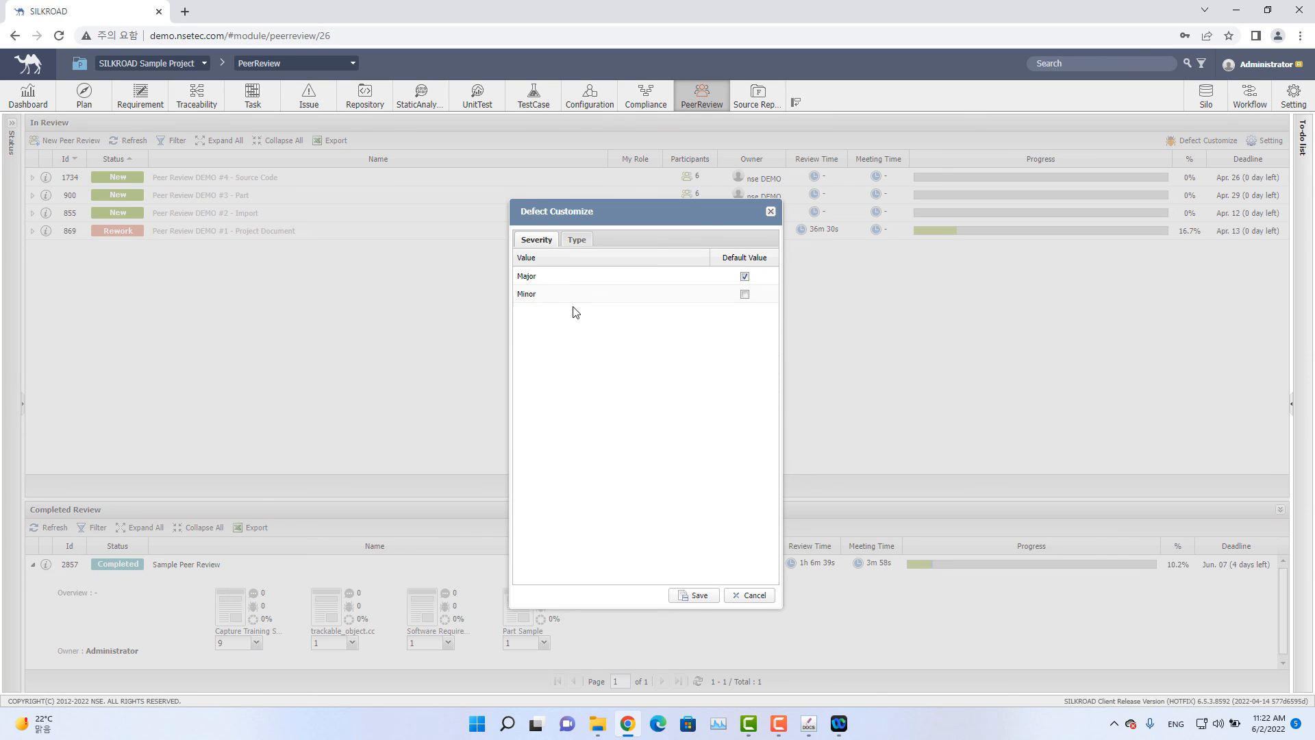
{"action": "left_click", "coordinate": [579, 241]}
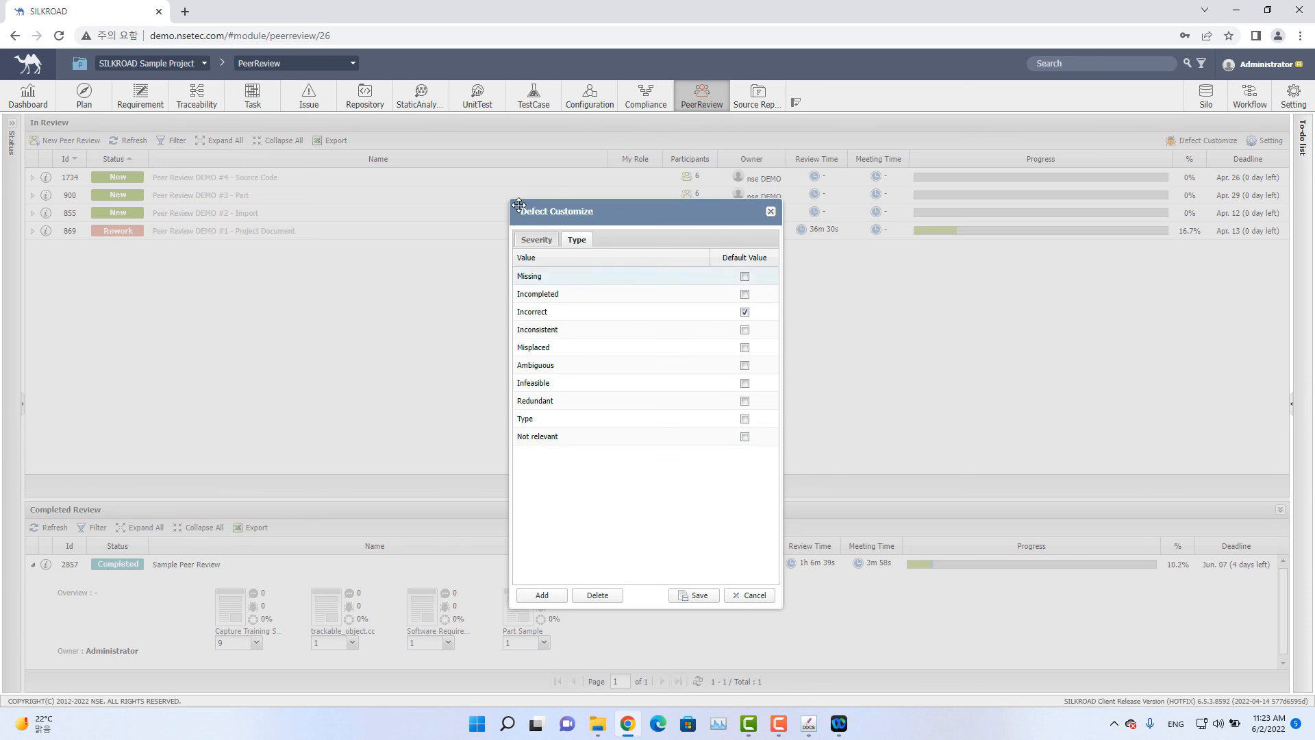
{"action": "left_click", "coordinate": [537, 241]}
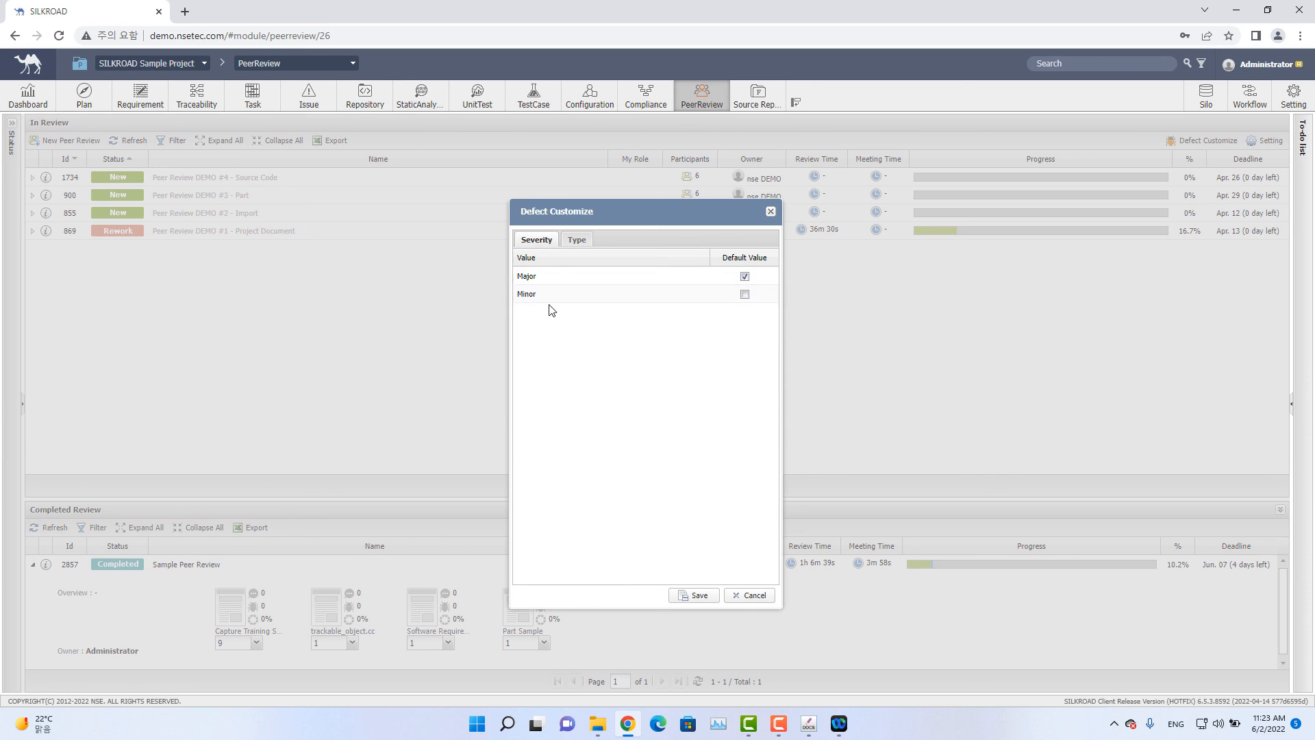
{"action": "left_click", "coordinate": [590, 241]}
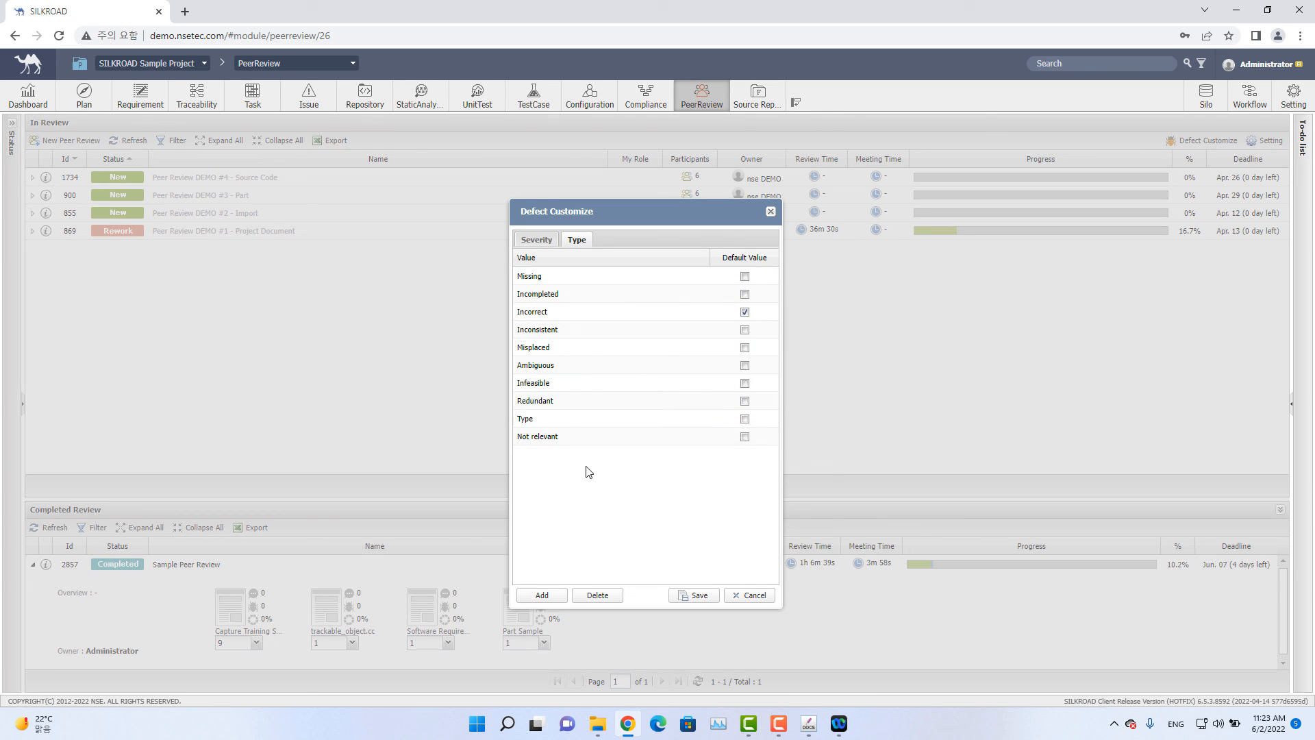
{"action": "left_click", "coordinate": [754, 597]}
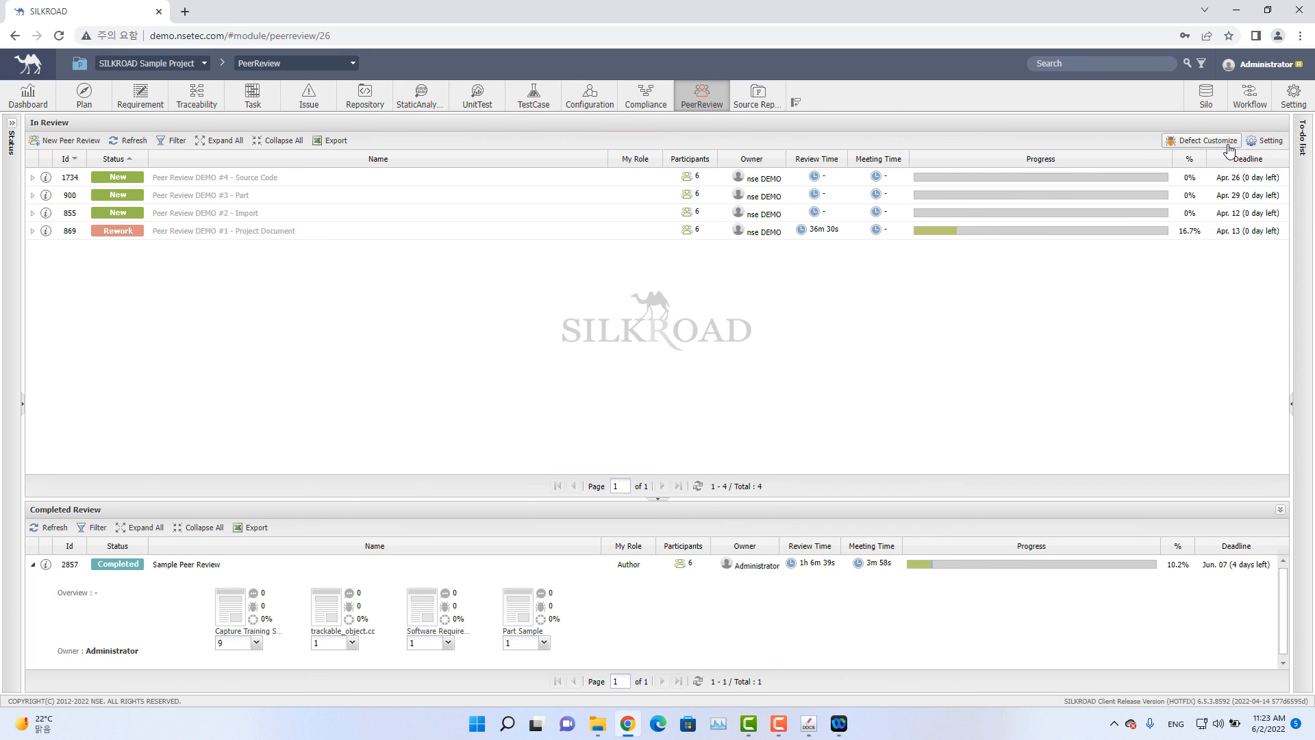
Enable Use idle time in the peer review configuration settings and confirm.
{"action": "left_click", "coordinate": [1269, 145]}
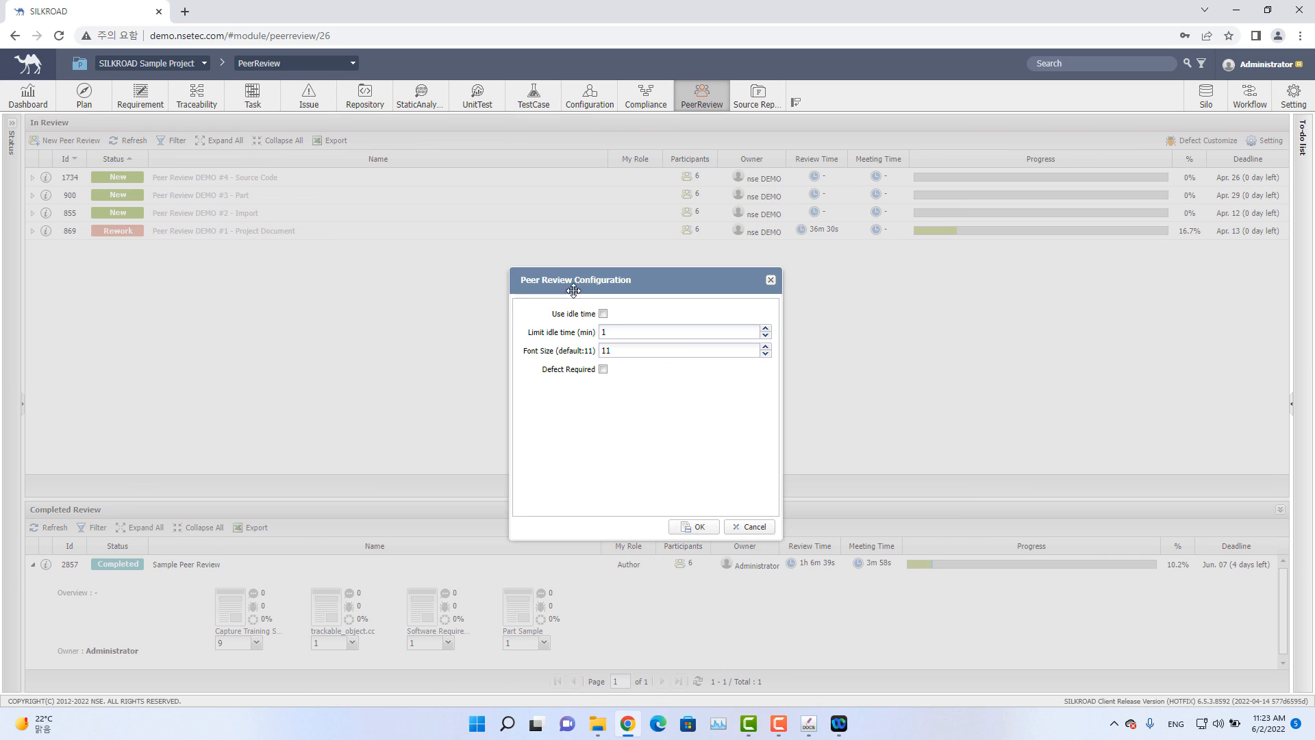
{"action": "left_click", "coordinate": [603, 313]}
{"action": "left_click", "coordinate": [637, 327]}
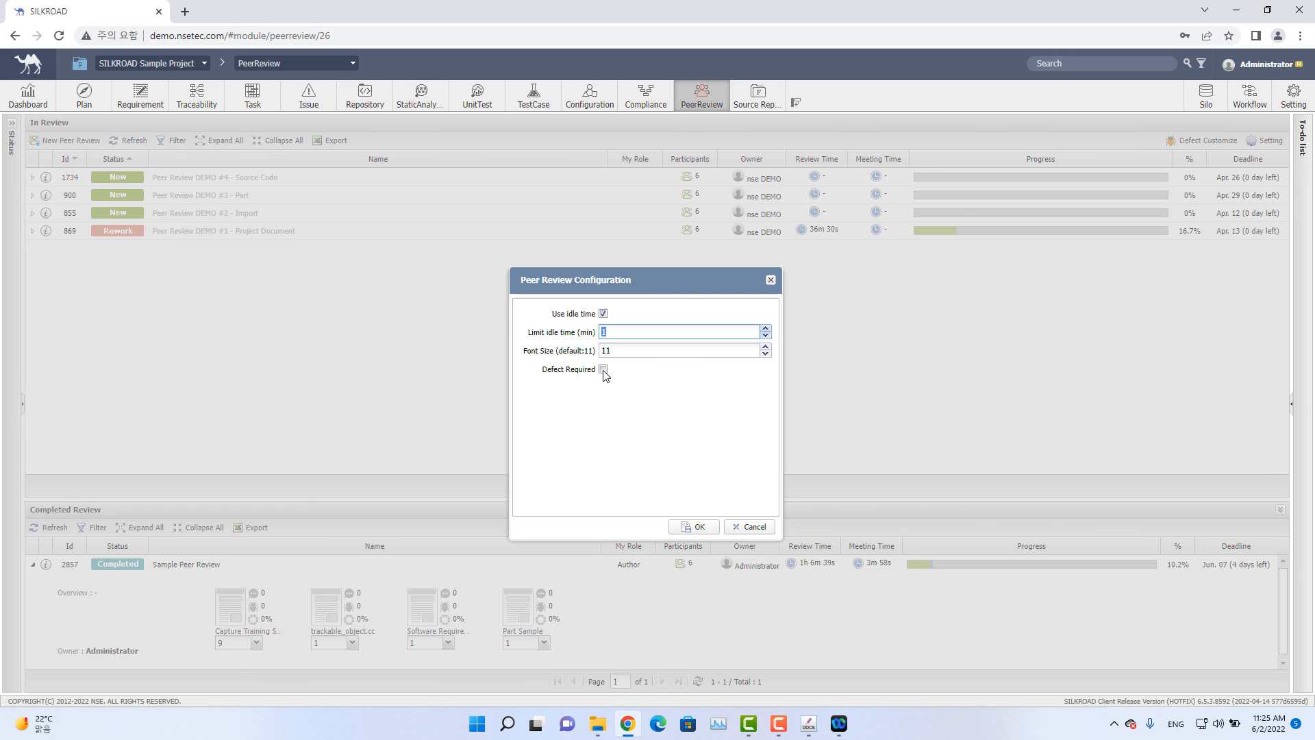
{"action": "left_click", "coordinate": [753, 527]}
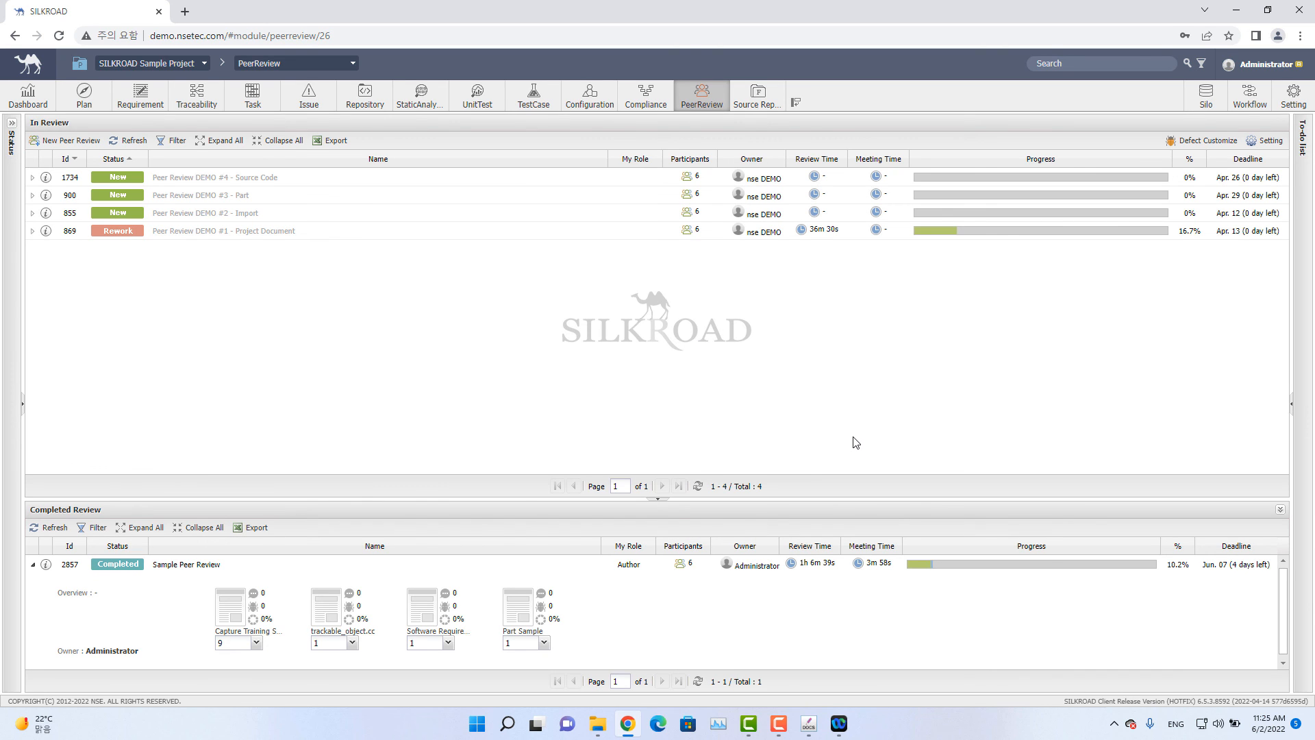